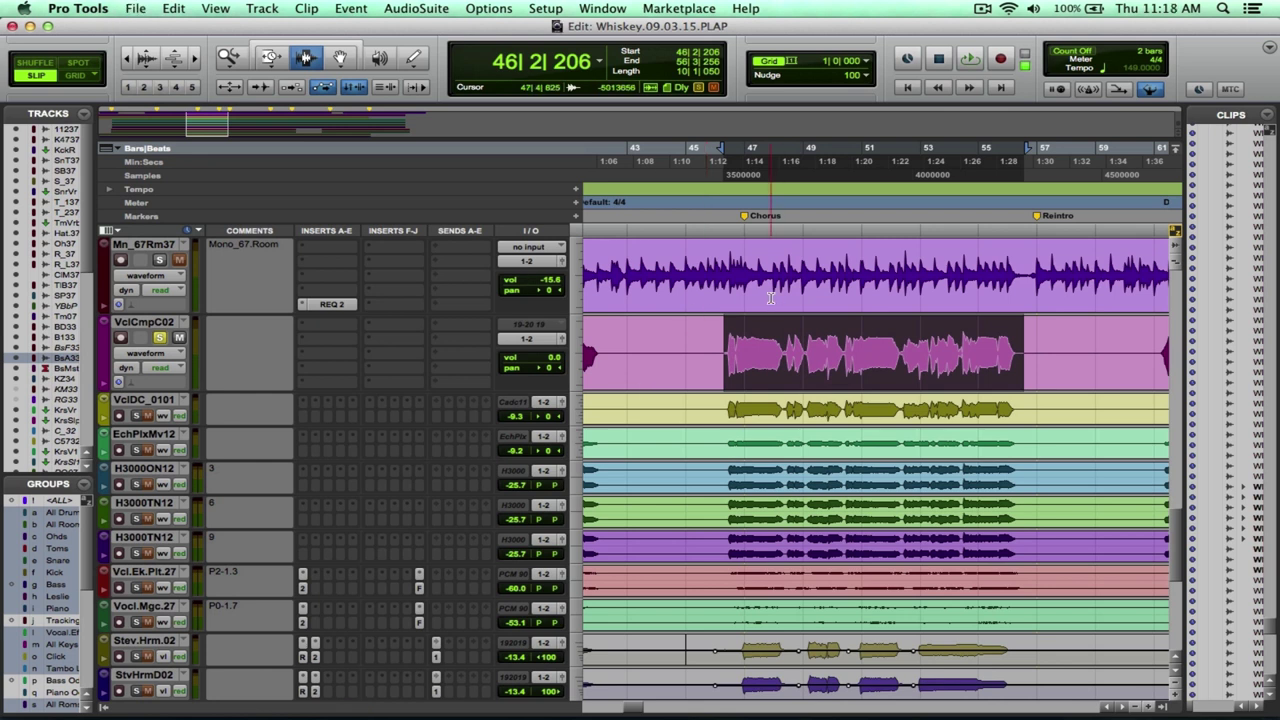
- Play back the selected chorus passage on the soloed VclCmpC02 vocal track
key("ctrl+space")
key("space")
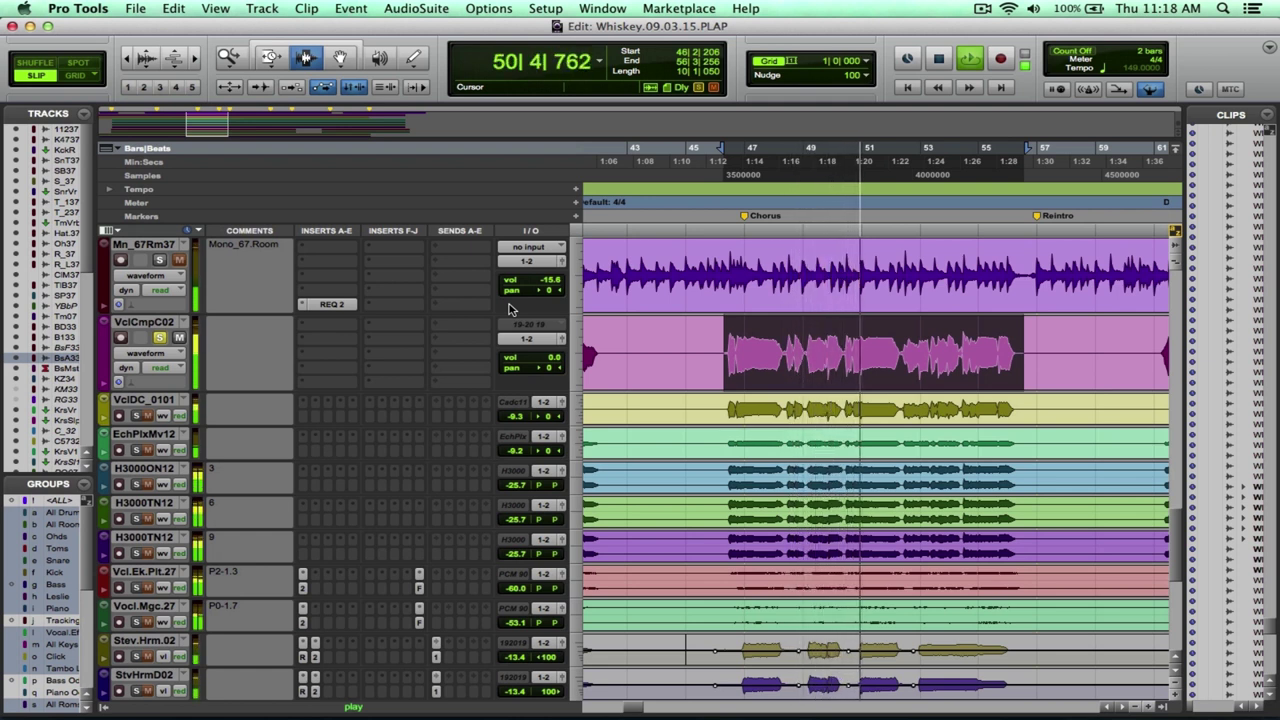
key("space")
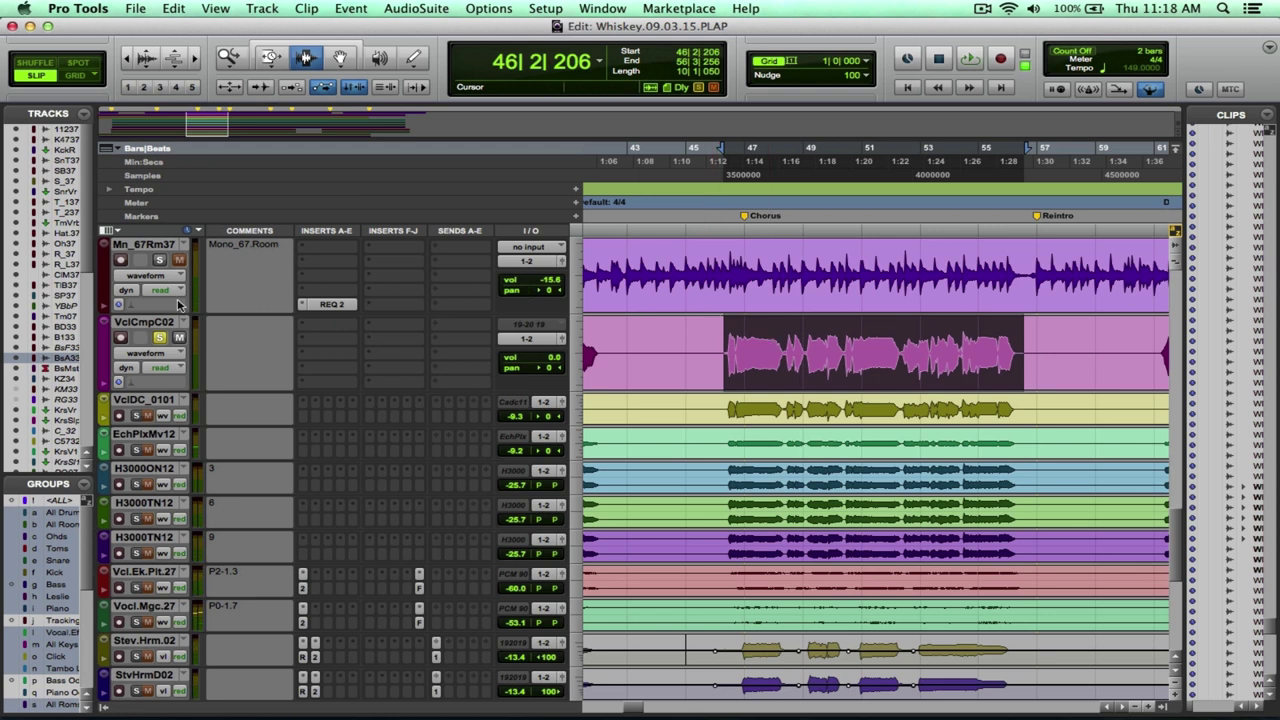
- Insert the MJUC (mono) dynamics plug-in in the first insert slot of the VclCmpC02 track
left_click(322, 332)
mouse_move(400, 352)
mouse_move(503, 358)
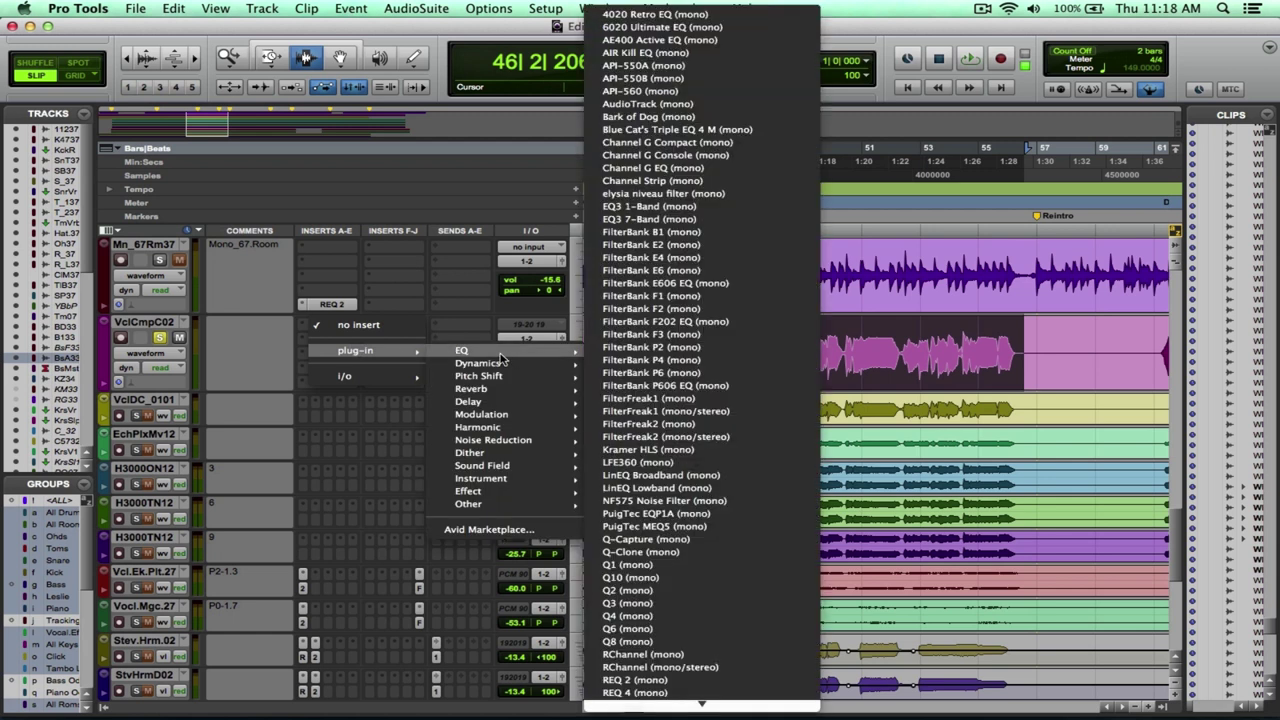
mouse_move(550, 366)
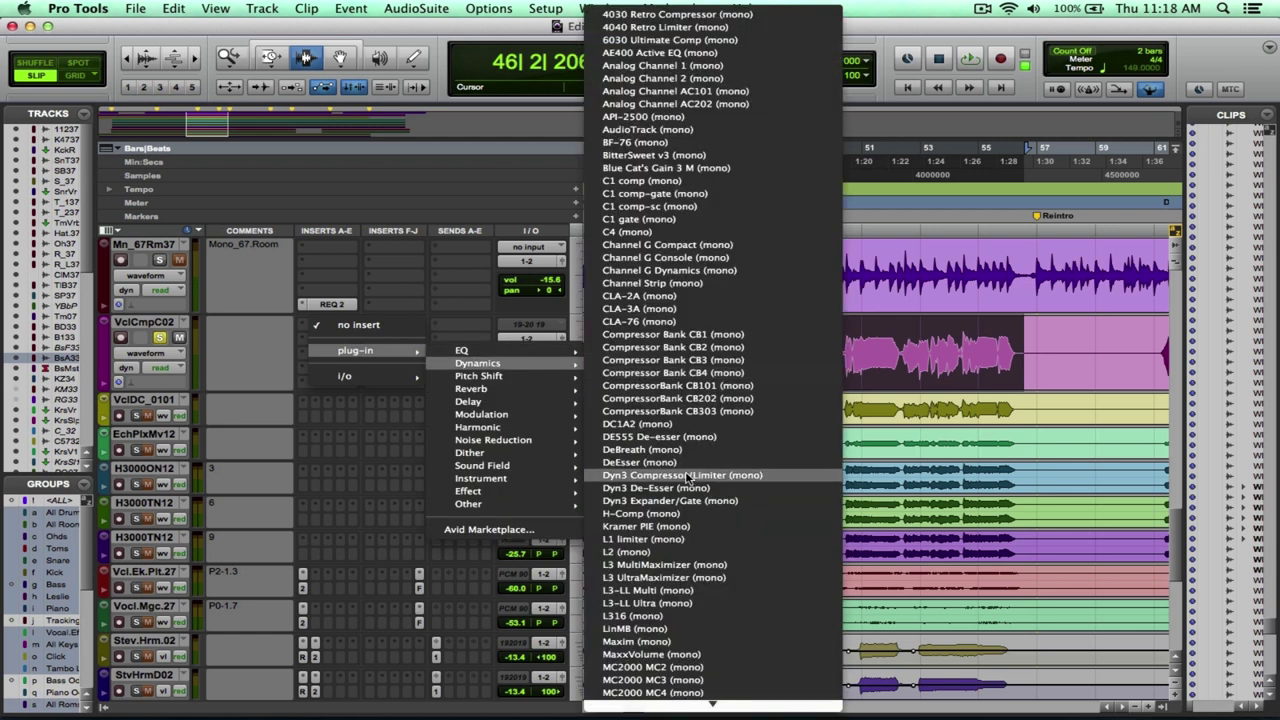
scroll(688, 480, "down", 5)
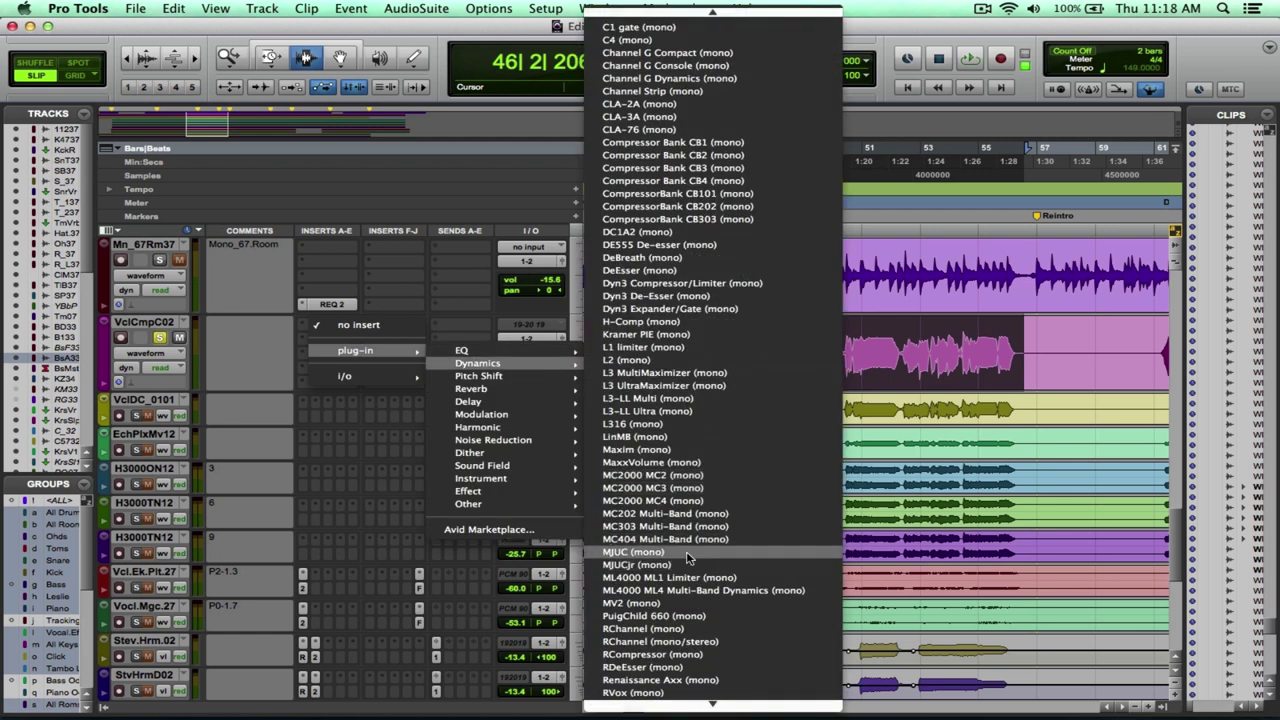
left_click(687, 555)
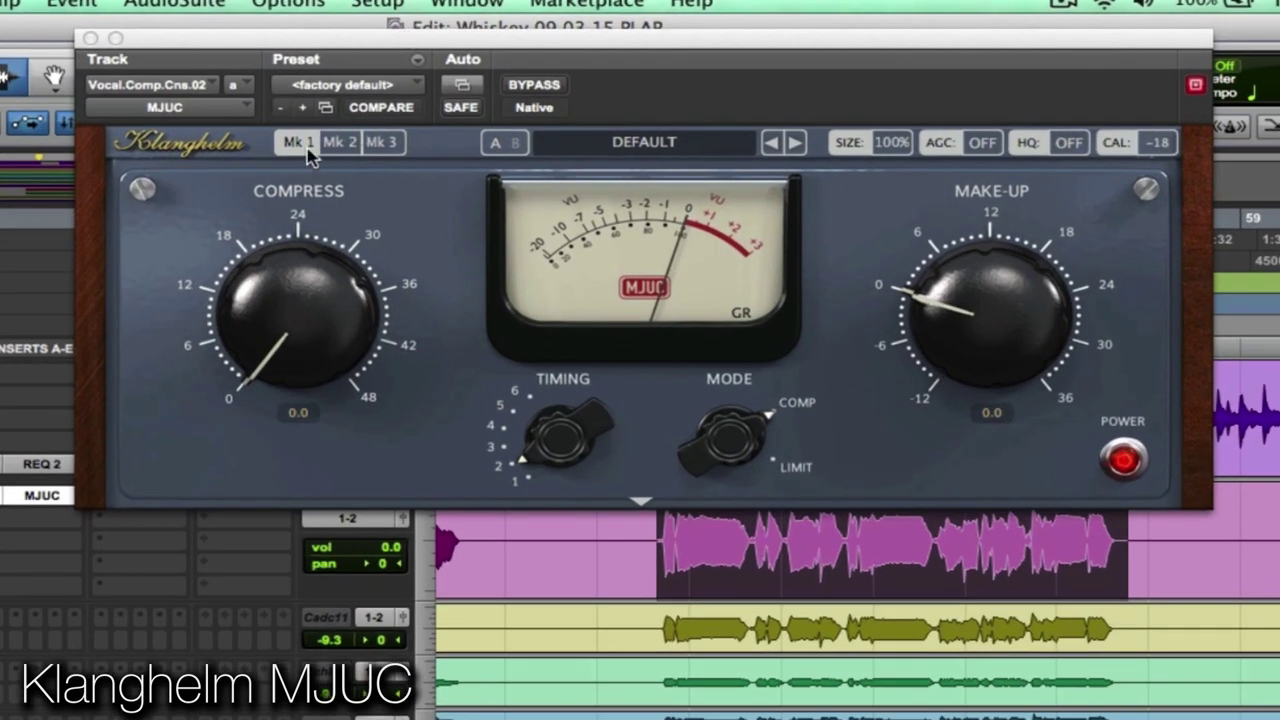
- Examine the controls of the Mk 1, Mk 2 and Mk 3 compressor models in MJUC
left_click(345, 148)
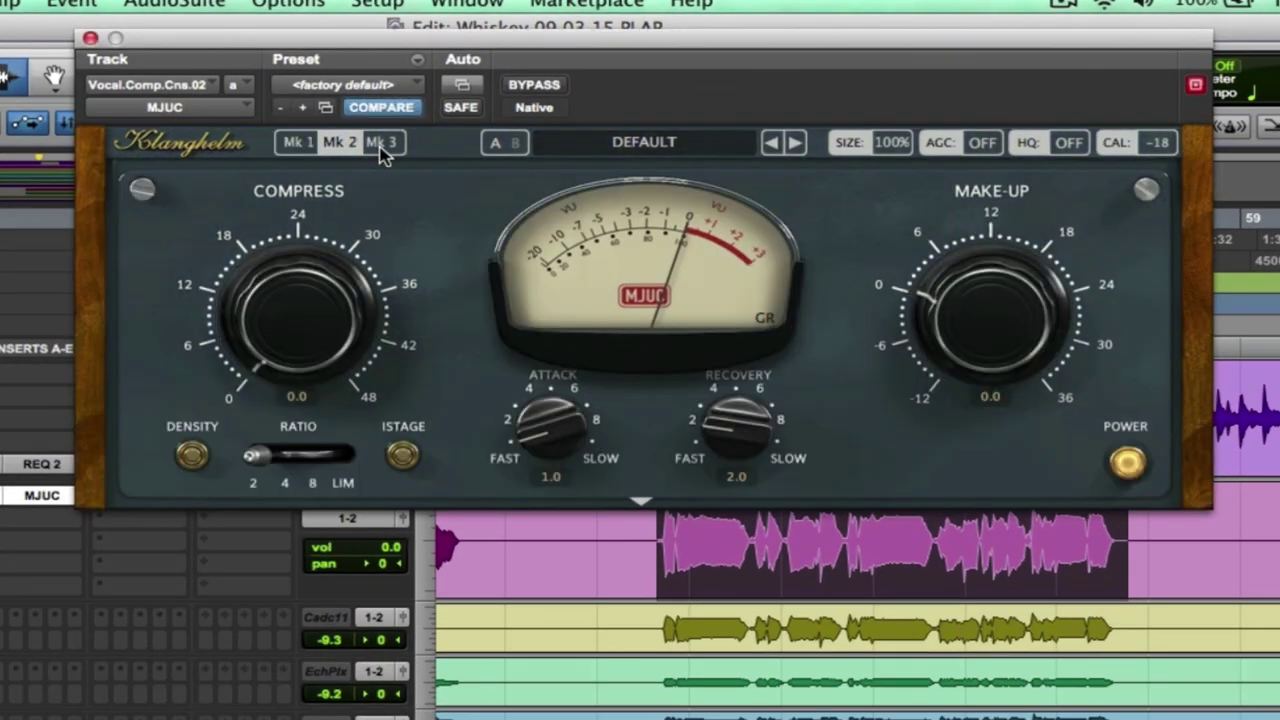
left_click(381, 144)
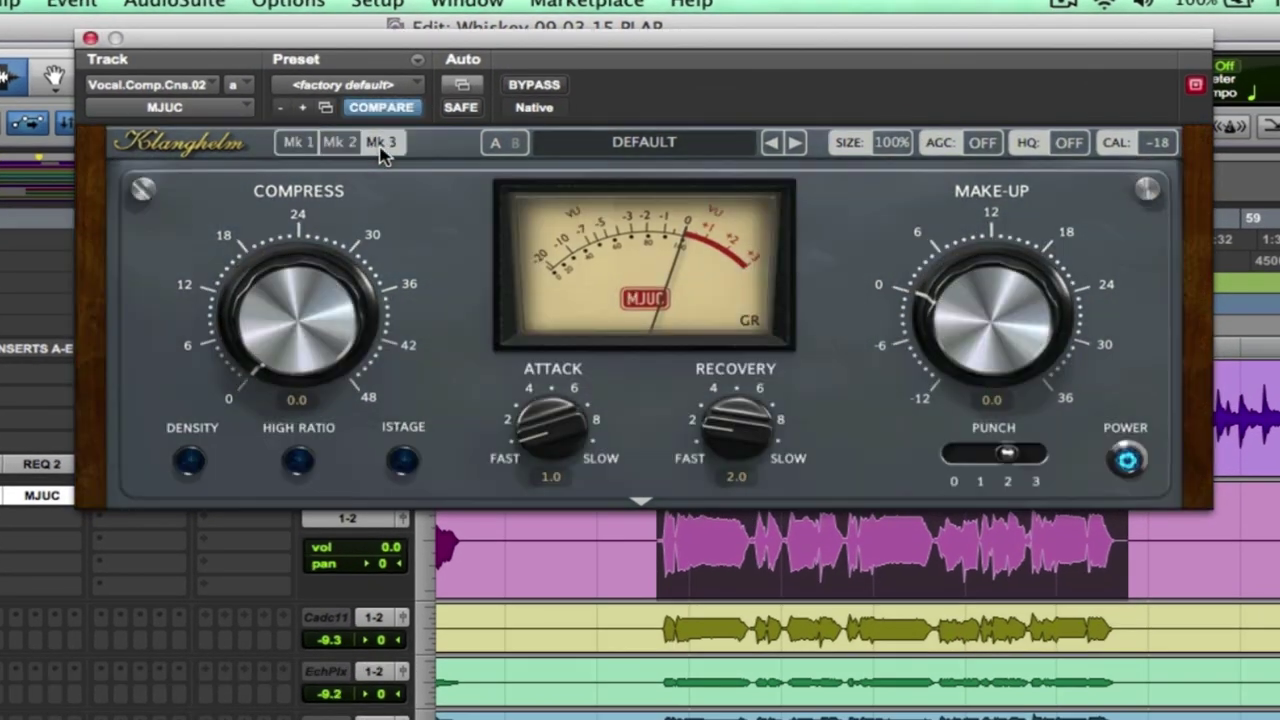
left_click(300, 143)
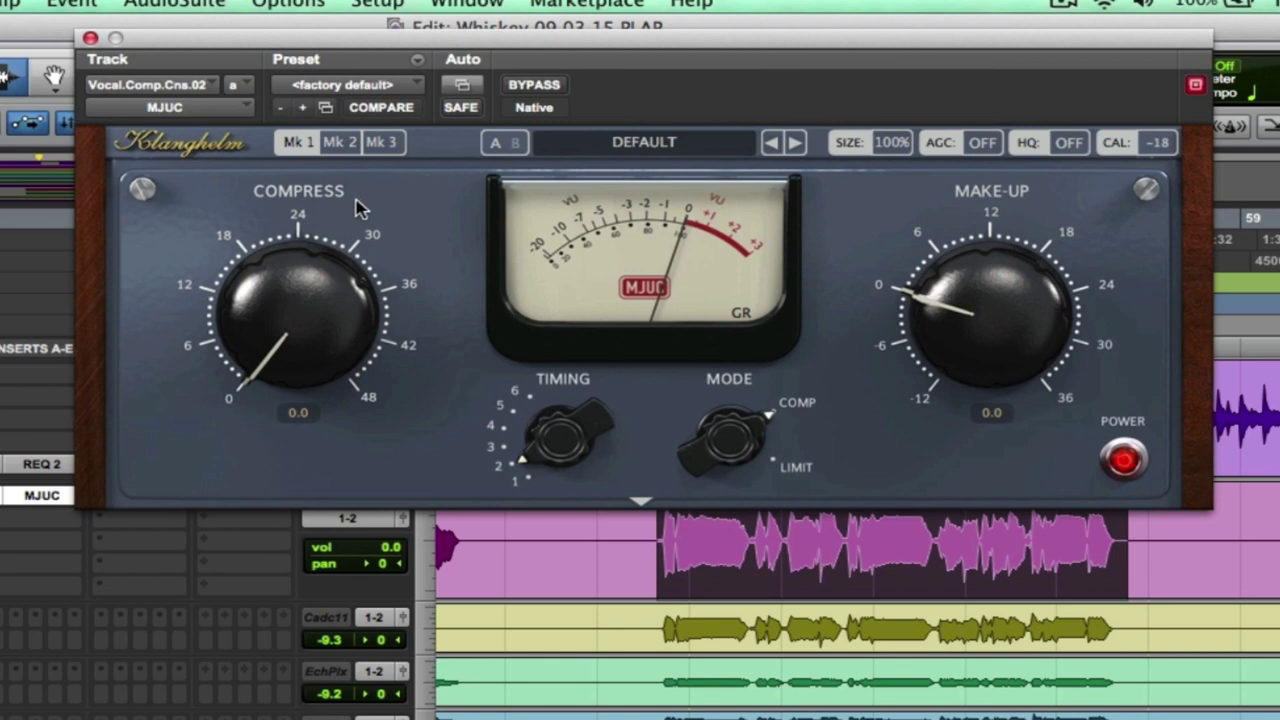
left_click(340, 143)
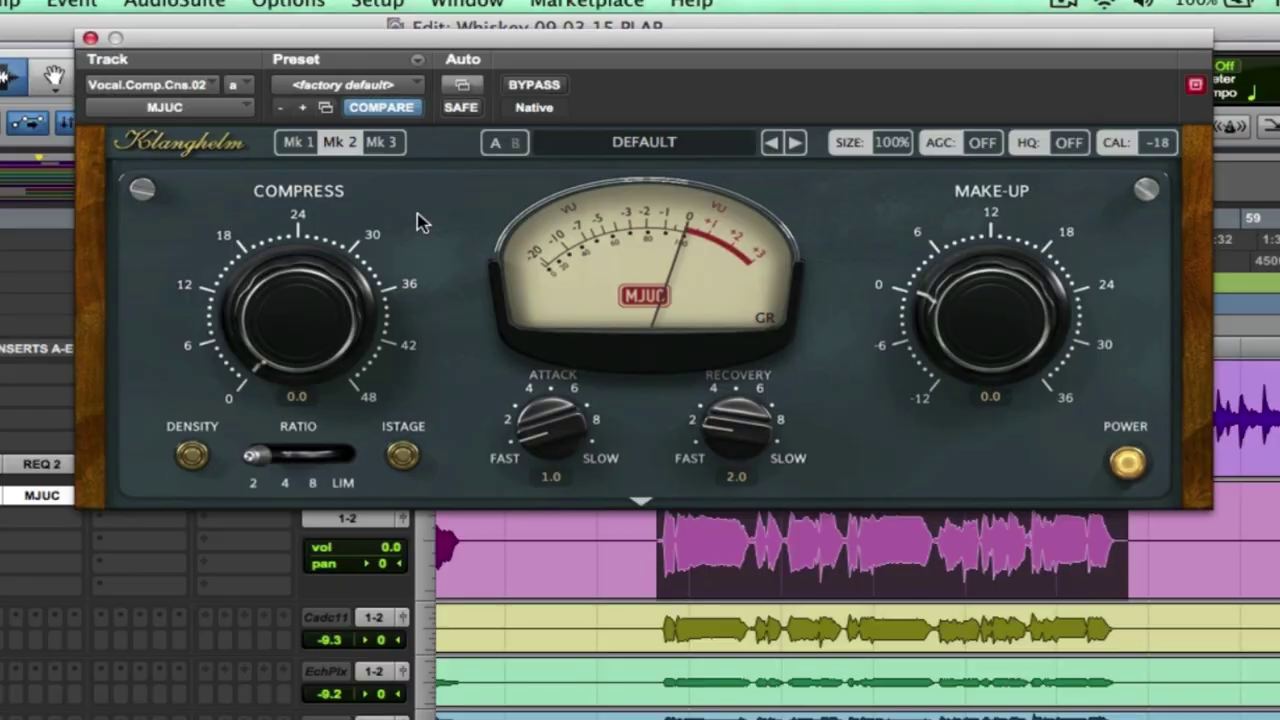
left_click(390, 143)
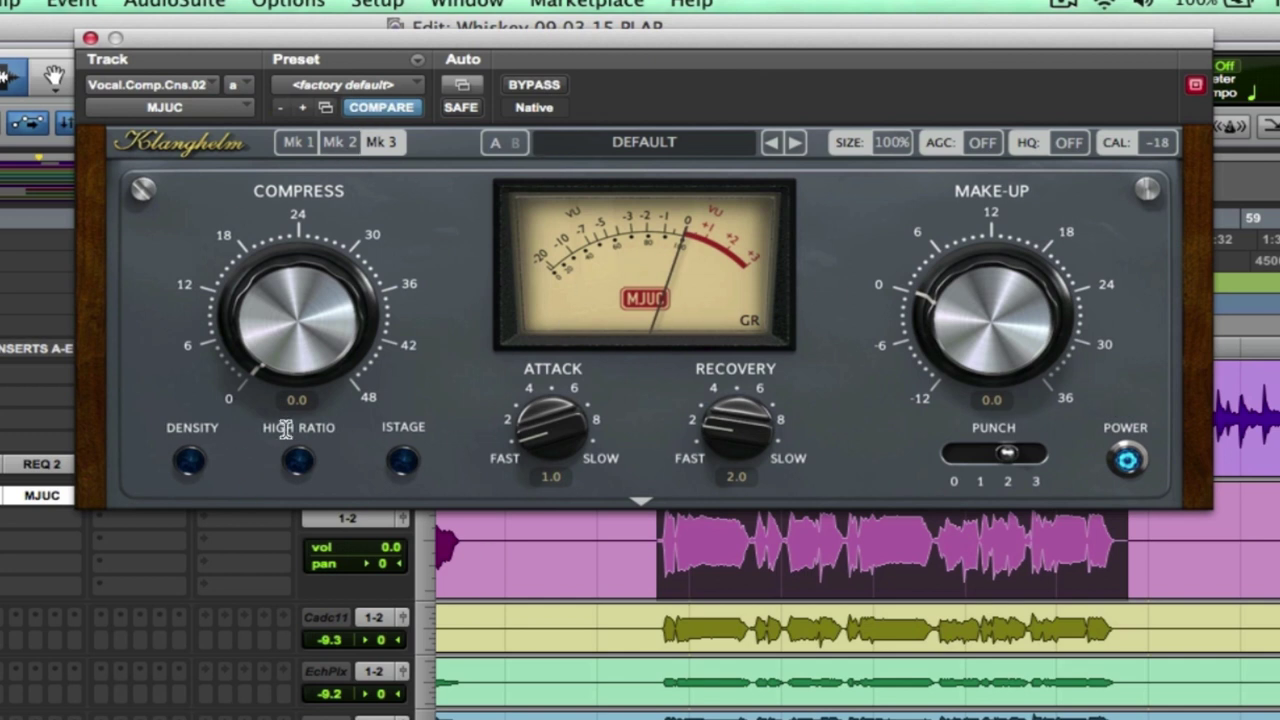
- Expand MJUC's additional controls, choose the Mk 1 model and move the plug-in window below the vocal clip
left_click(640, 502)
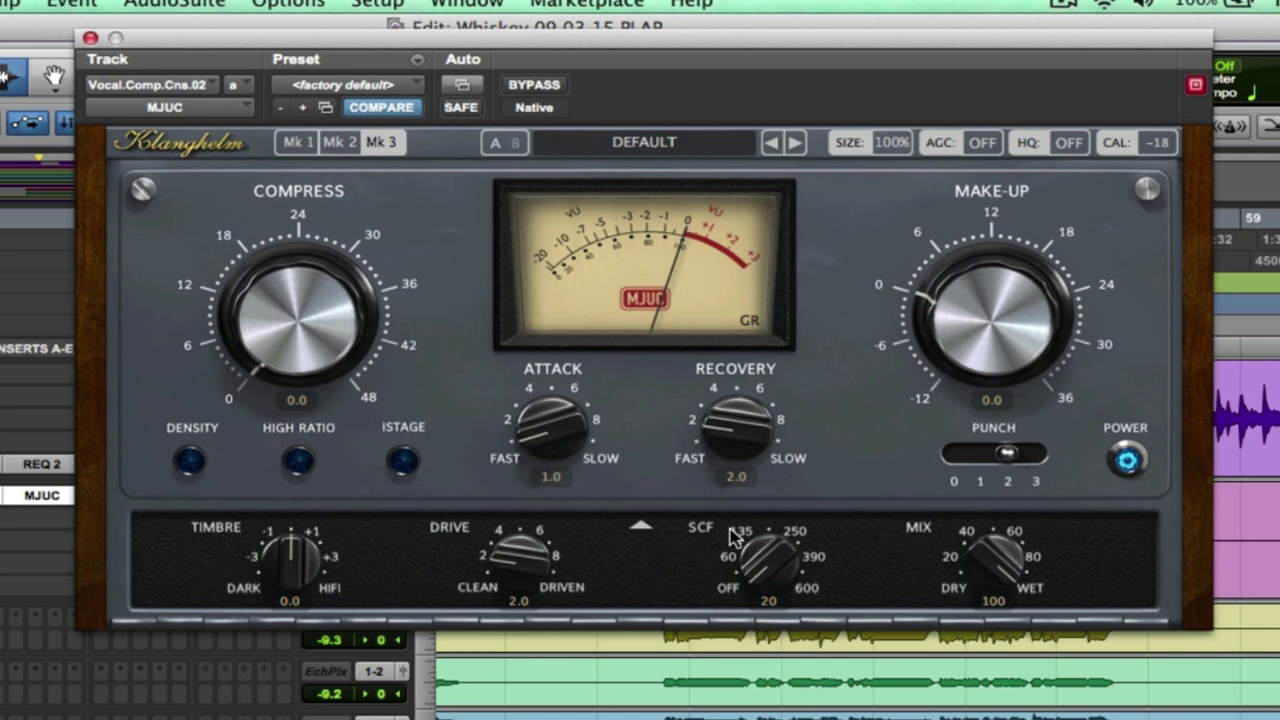
left_click(640, 529)
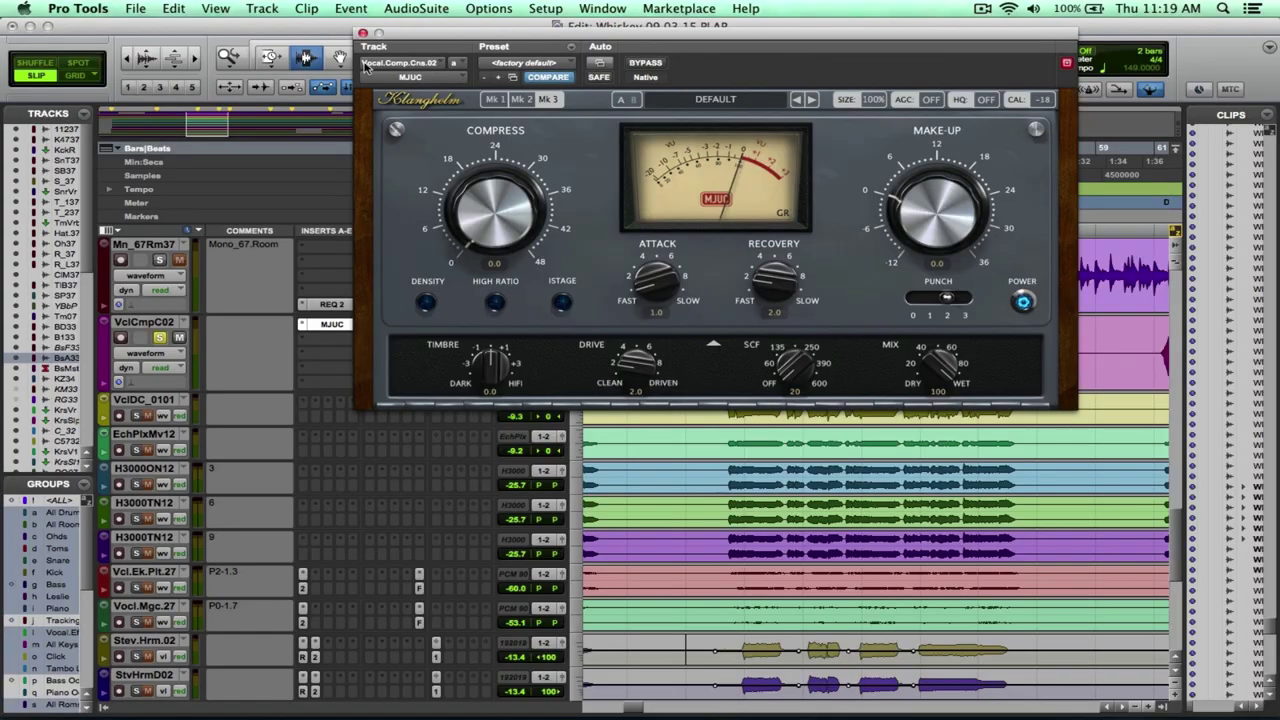
left_click(491, 101)
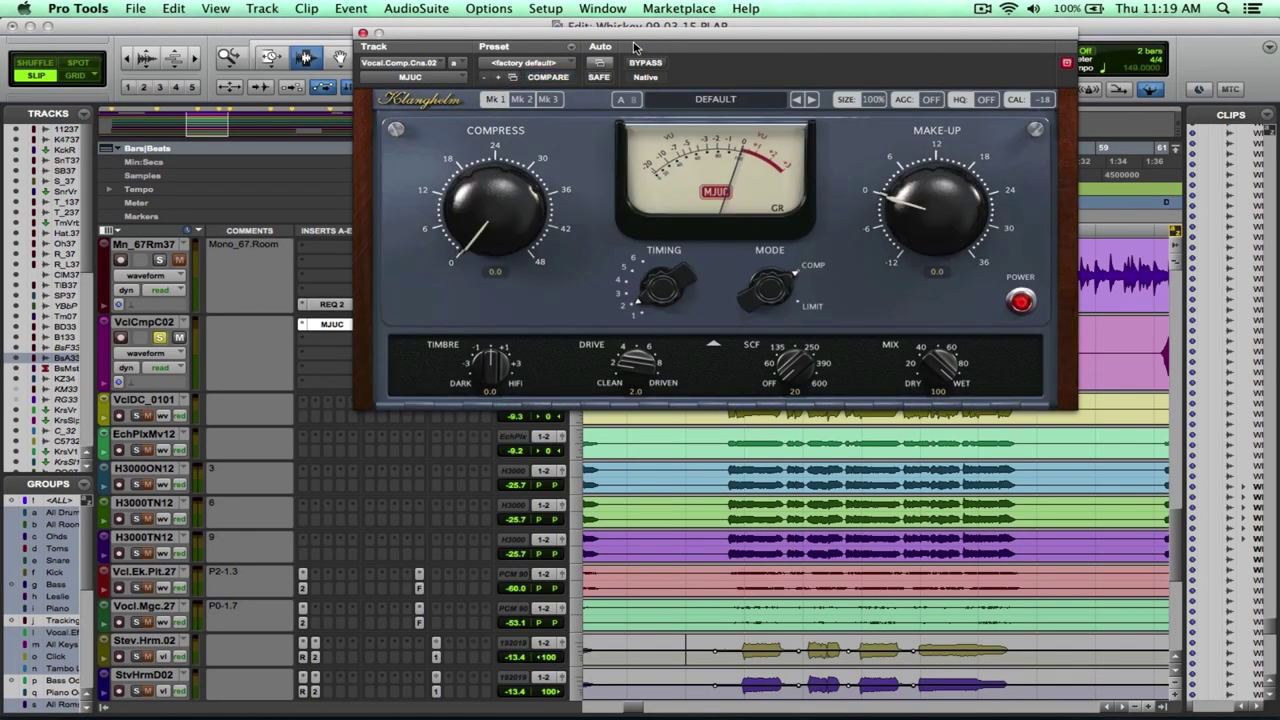
left_click_drag(762, 42, 723, 436)
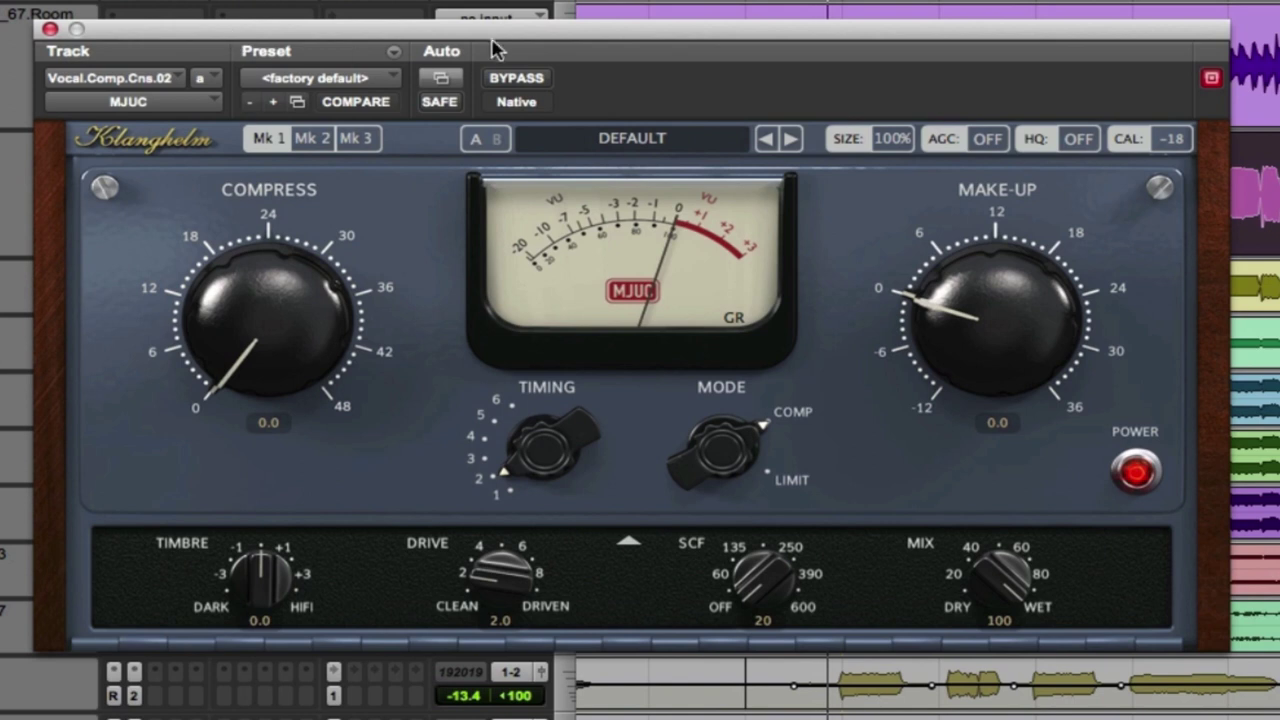
- Set Compress to 13.9 with AGC on, and compare the vocal with the effect bypassed and active
left_click_drag(245, 340, 206, 157)
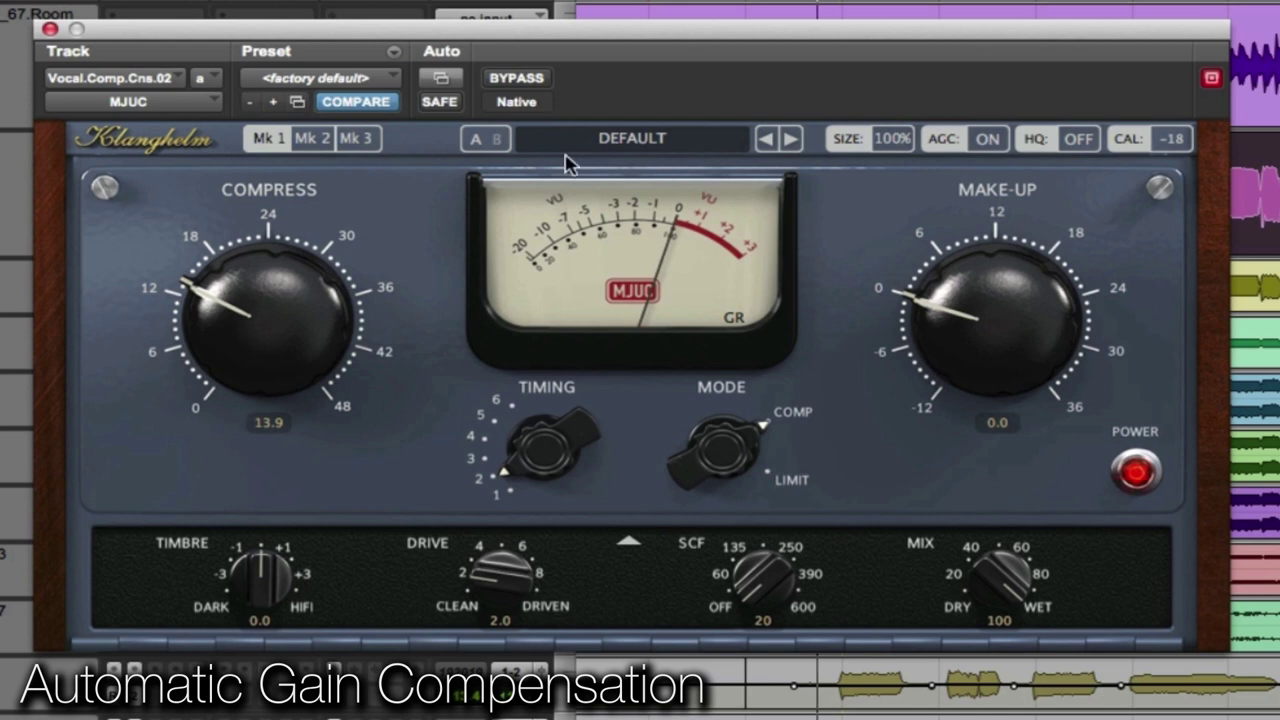
left_click(535, 80)
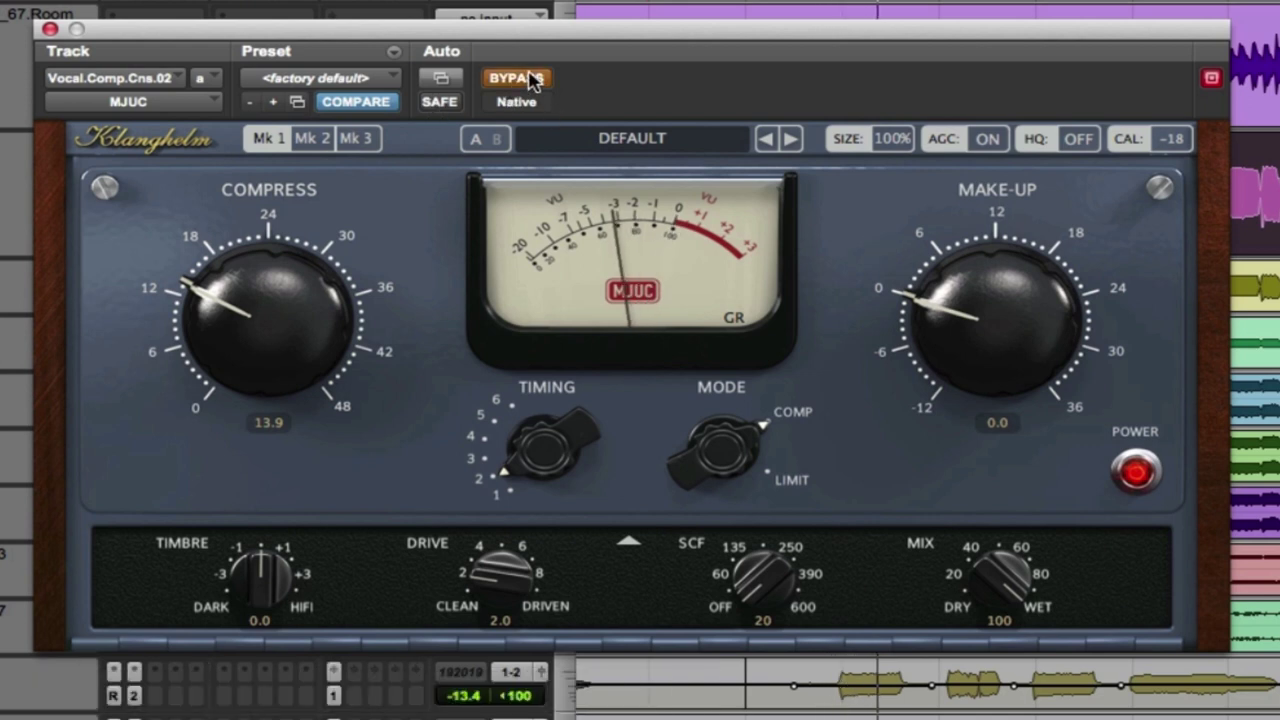
left_click(532, 80)
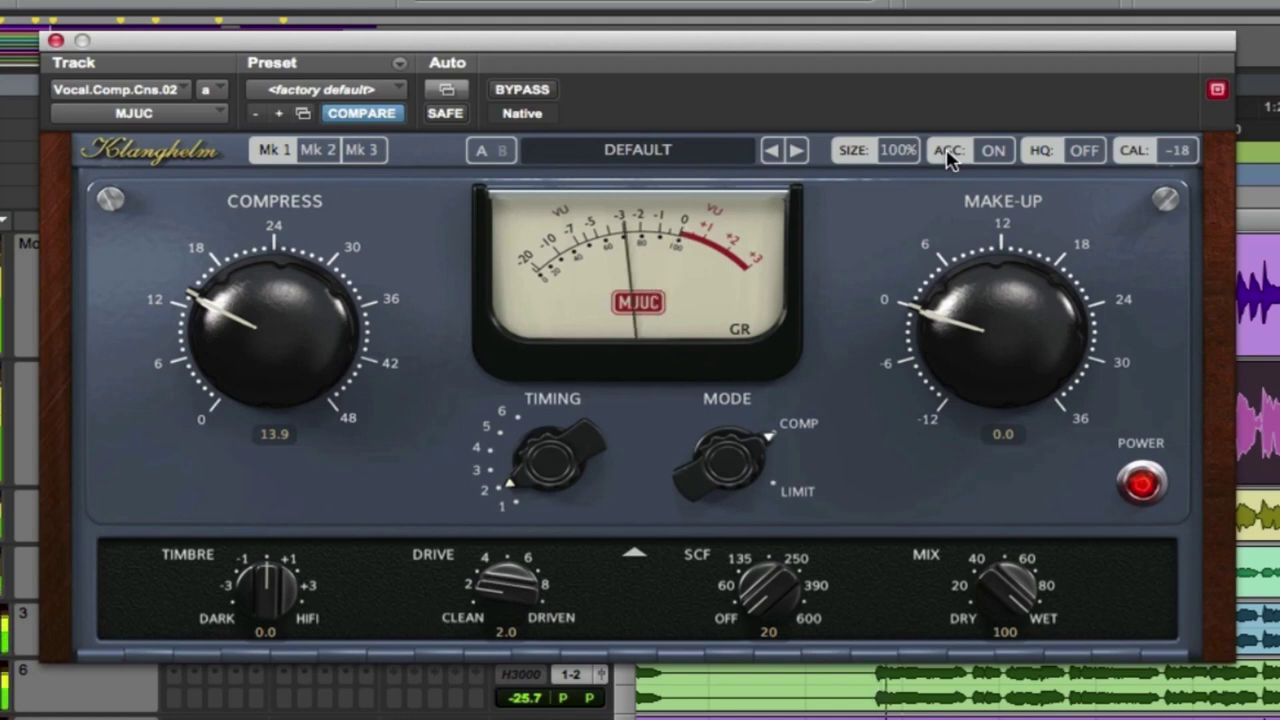
- Audition the compressed vocal with AGC off and on, and compare it against the bypassed signal
left_click(994, 152)
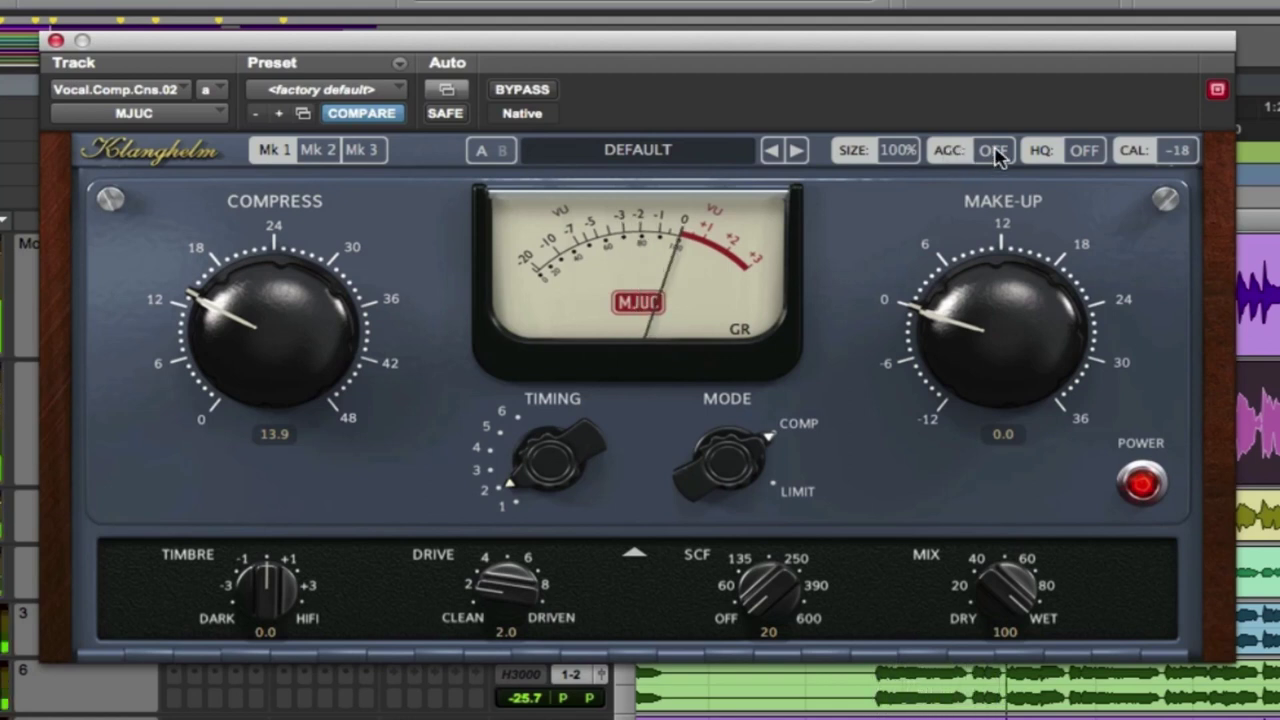
left_click(994, 152)
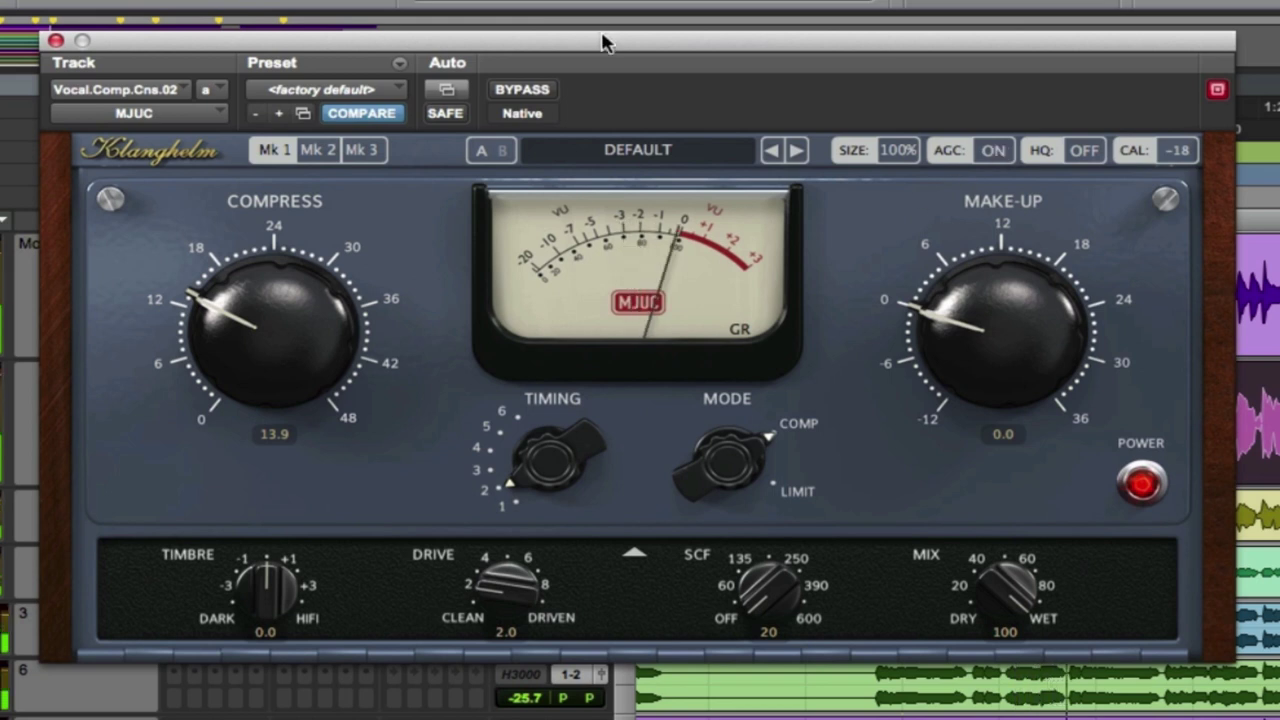
left_click(530, 94)
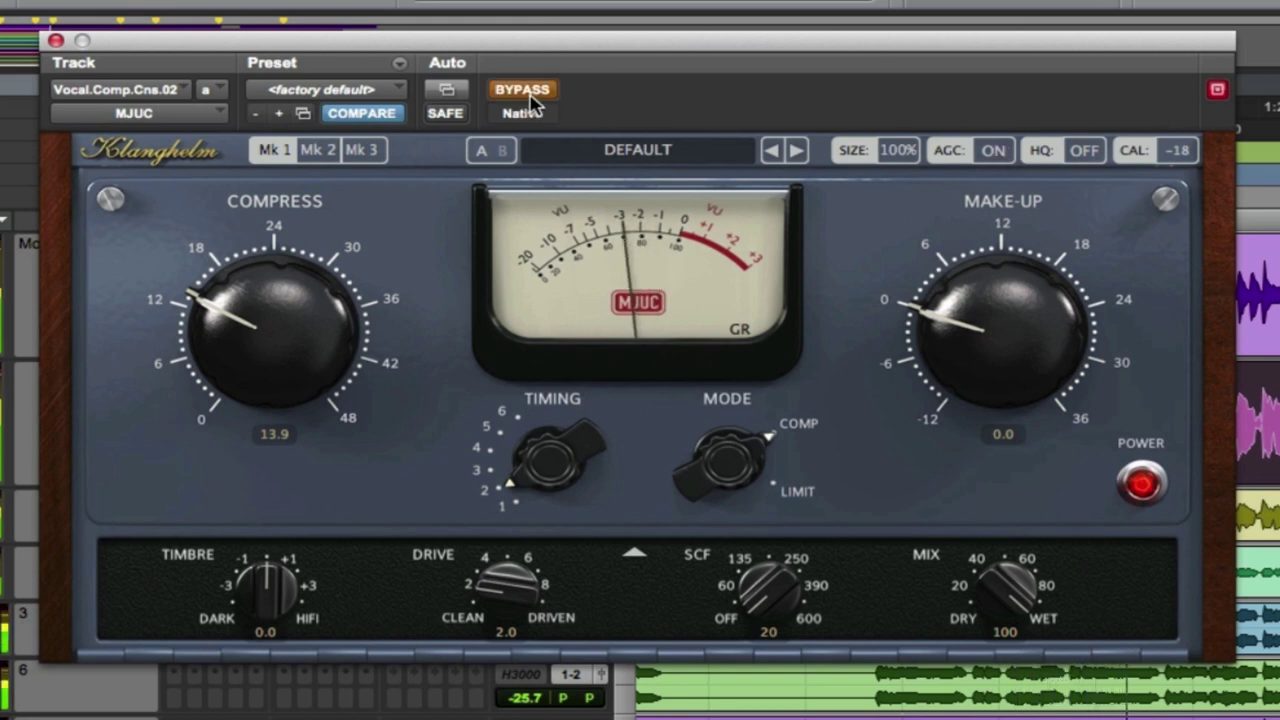
left_click(530, 92)
left_click(532, 92)
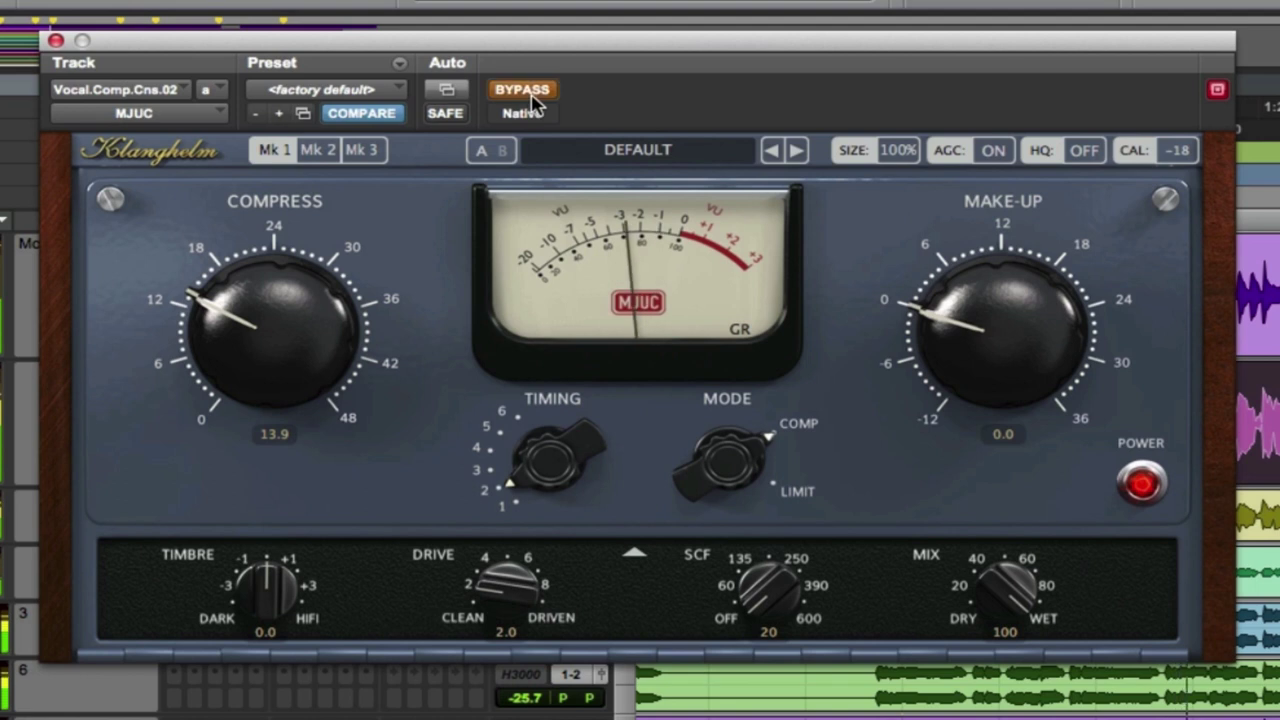
left_click(533, 94)
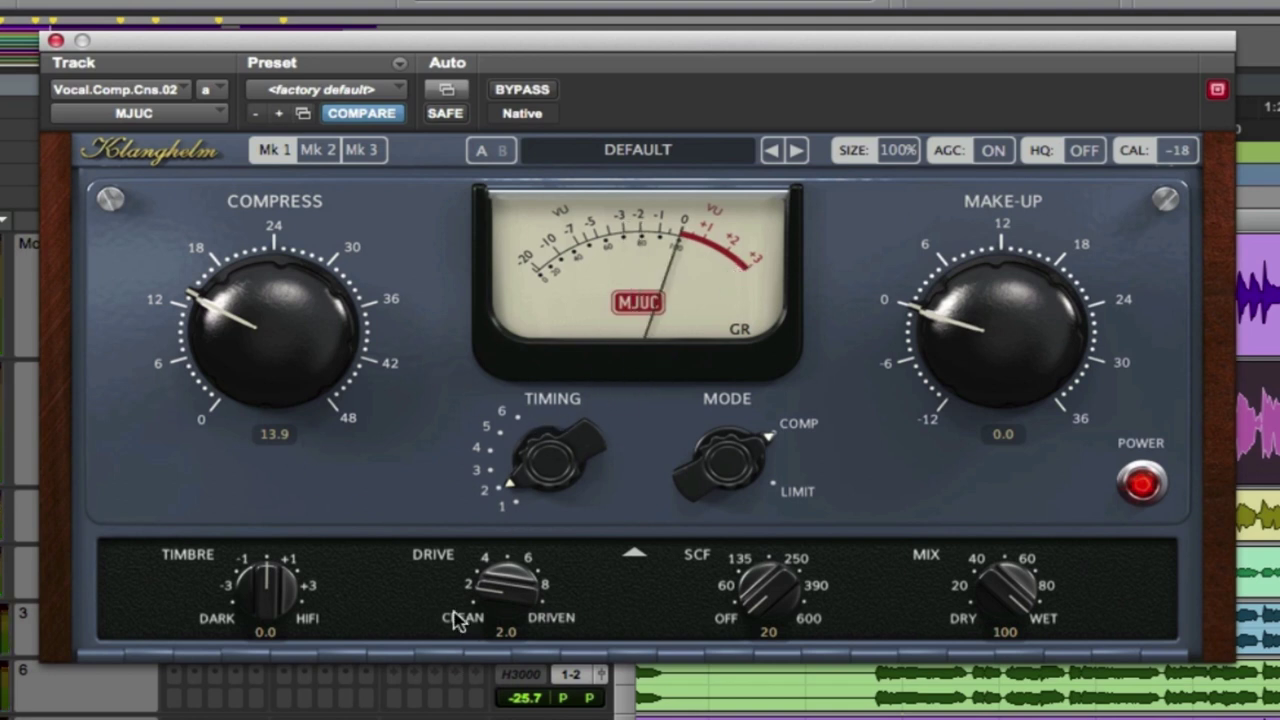
- Raise Drive to 8.0, compare it against the bypassed signal, and settle Drive at 9.7
left_click_drag(480, 600, 545, 495)
left_click_drag(505, 592, 490, 564)
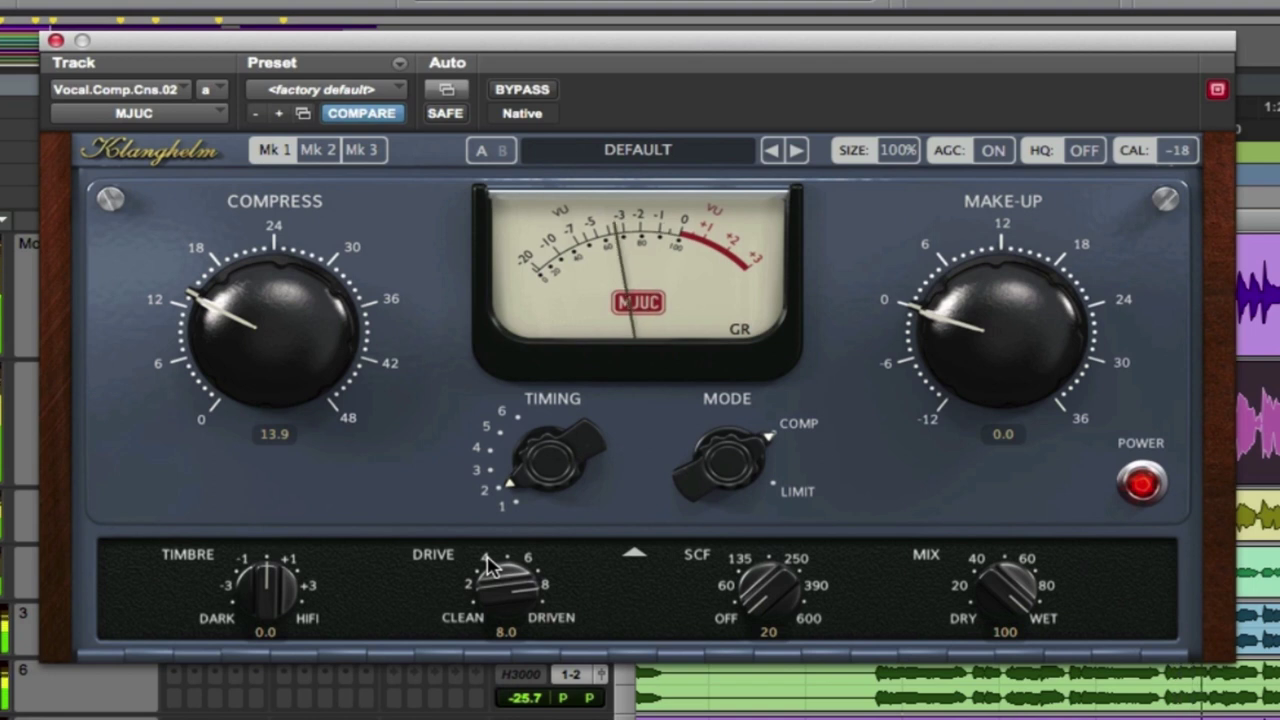
left_click(539, 97)
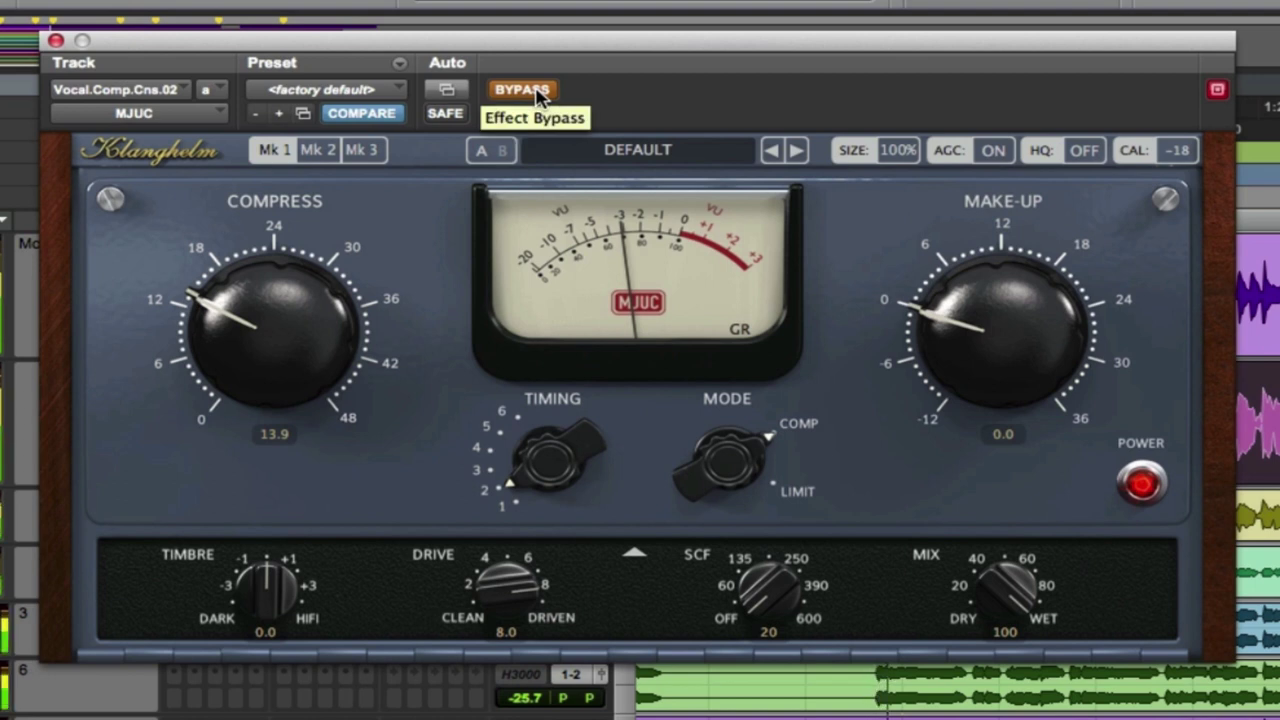
left_click(539, 94)
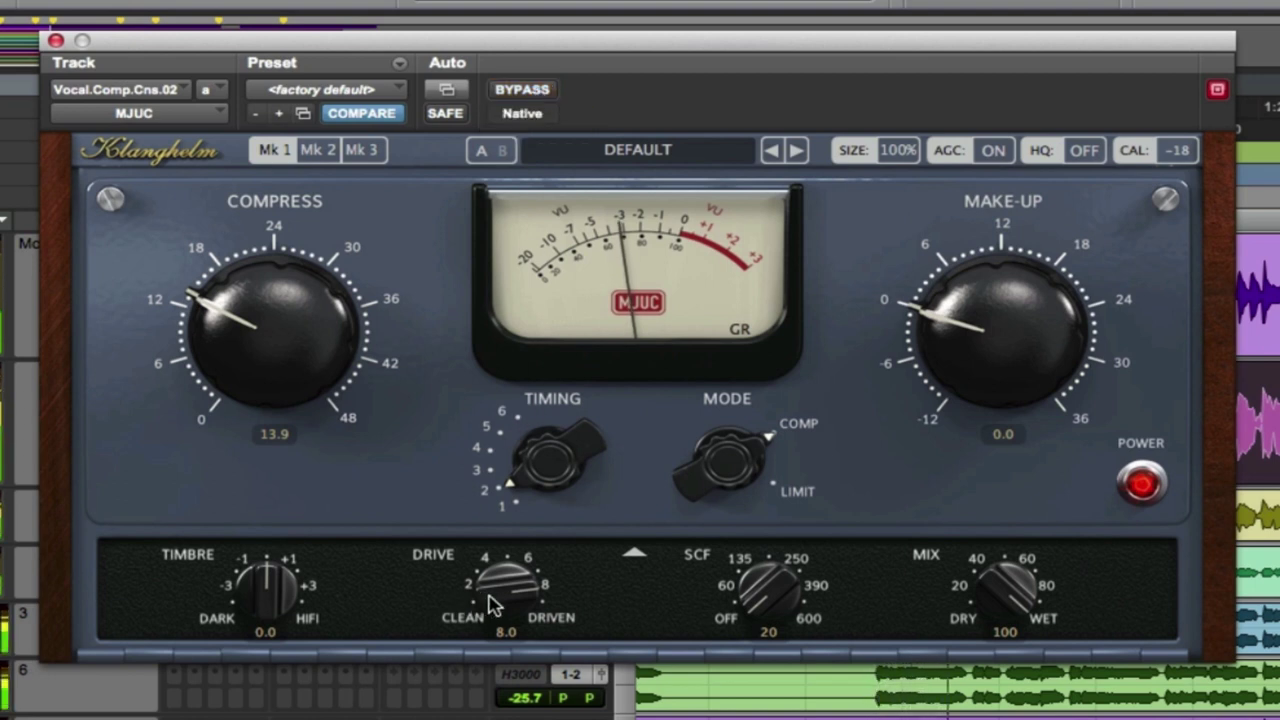
left_click_drag(490, 585, 494, 514)
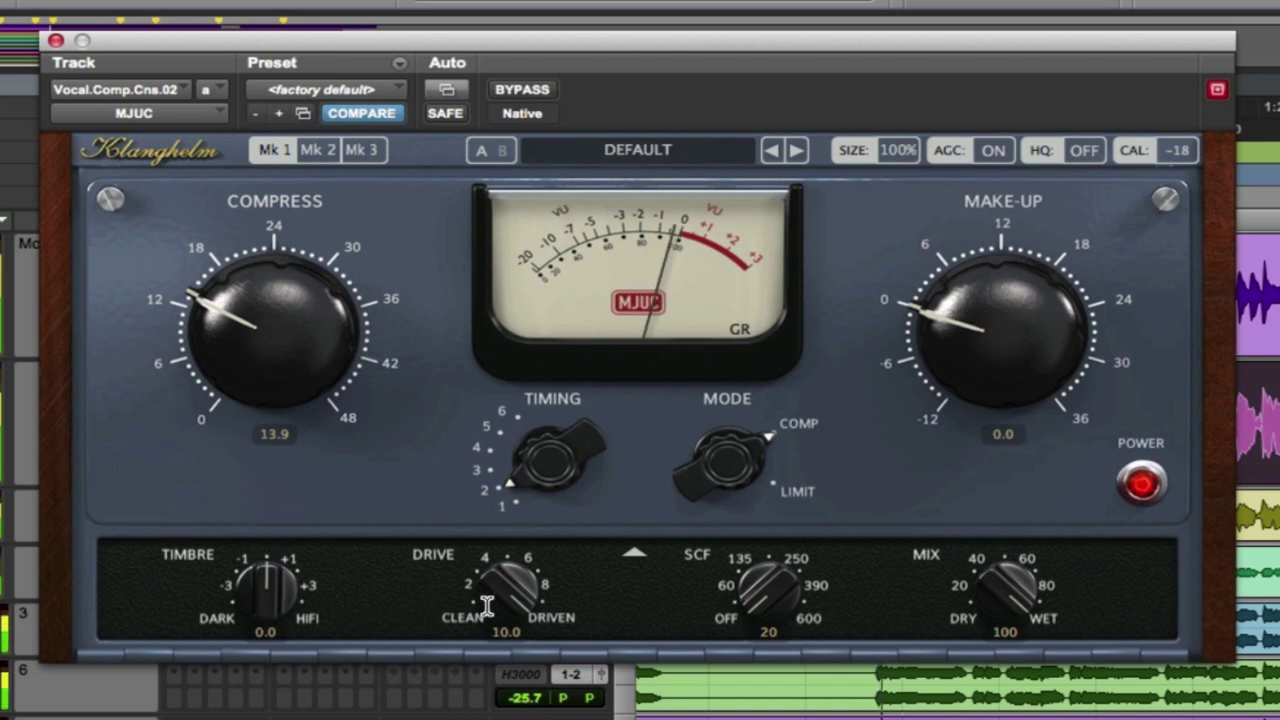
left_click_drag(491, 586, 444, 600)
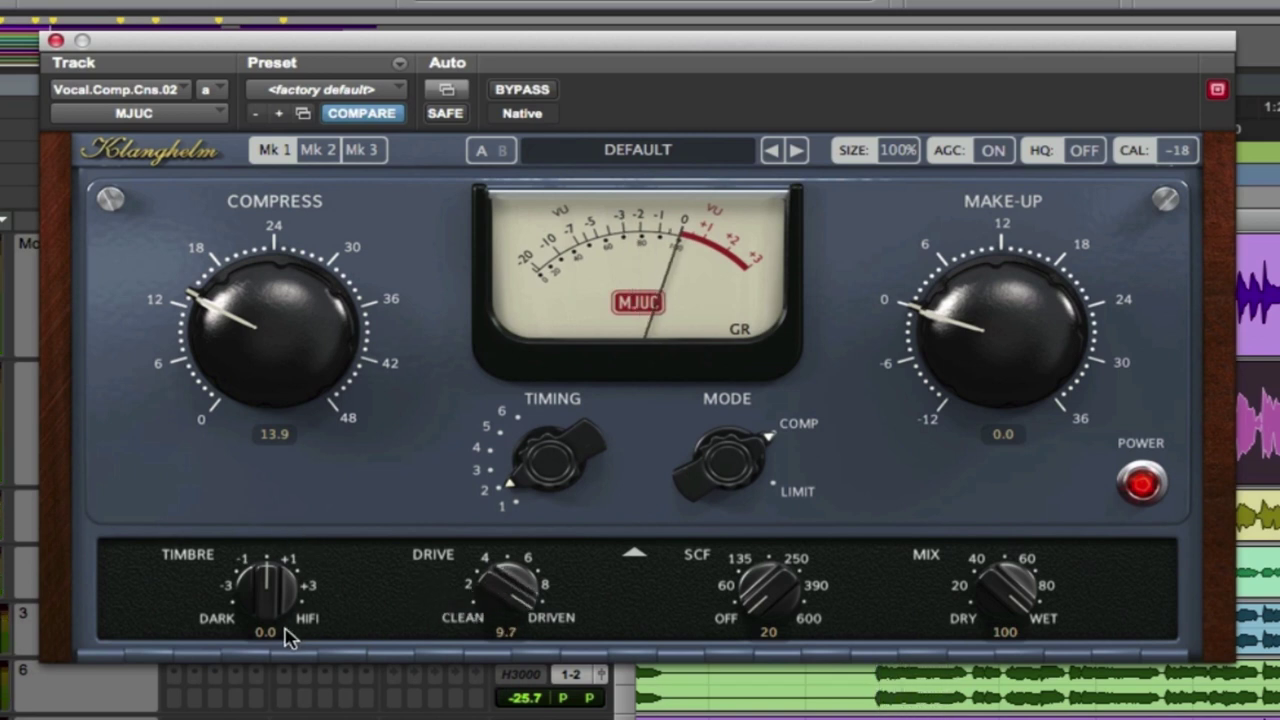
- Set Timbre to 5.0 at the HIFI end and compare the vocal repeatedly with the effect bypassed and active
left_click_drag(277, 612, 314, 238)
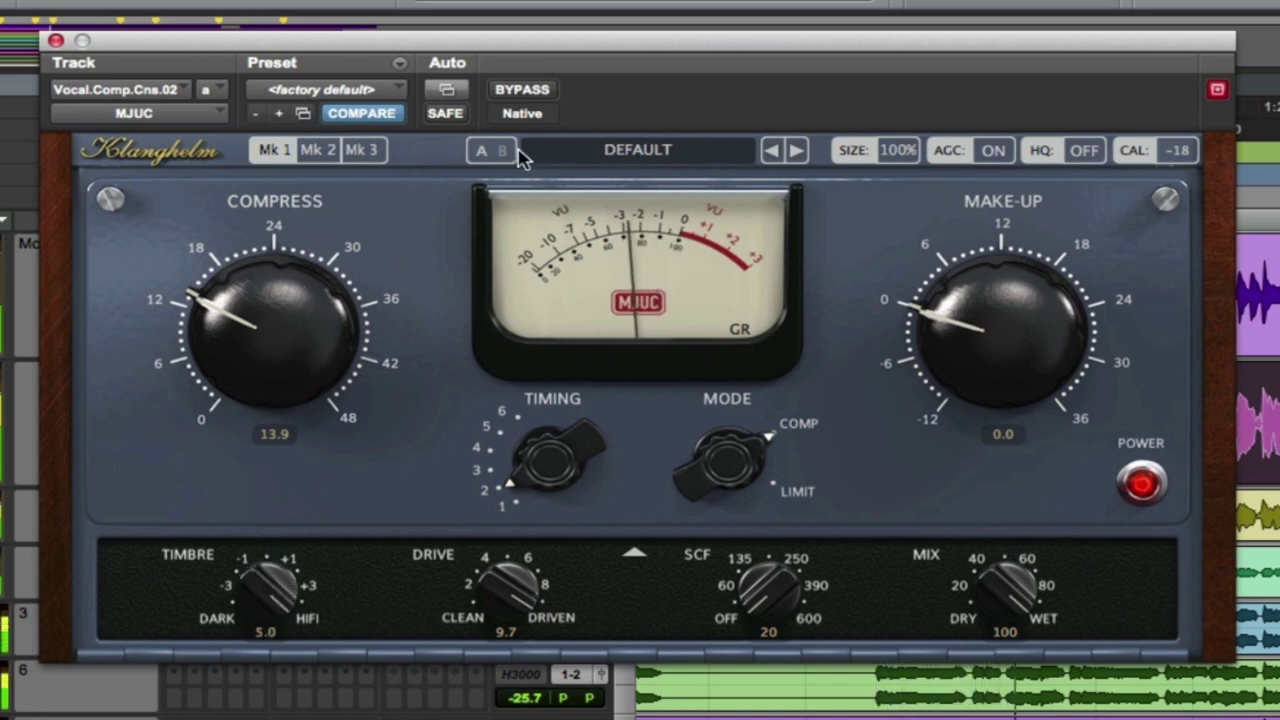
left_click(533, 90)
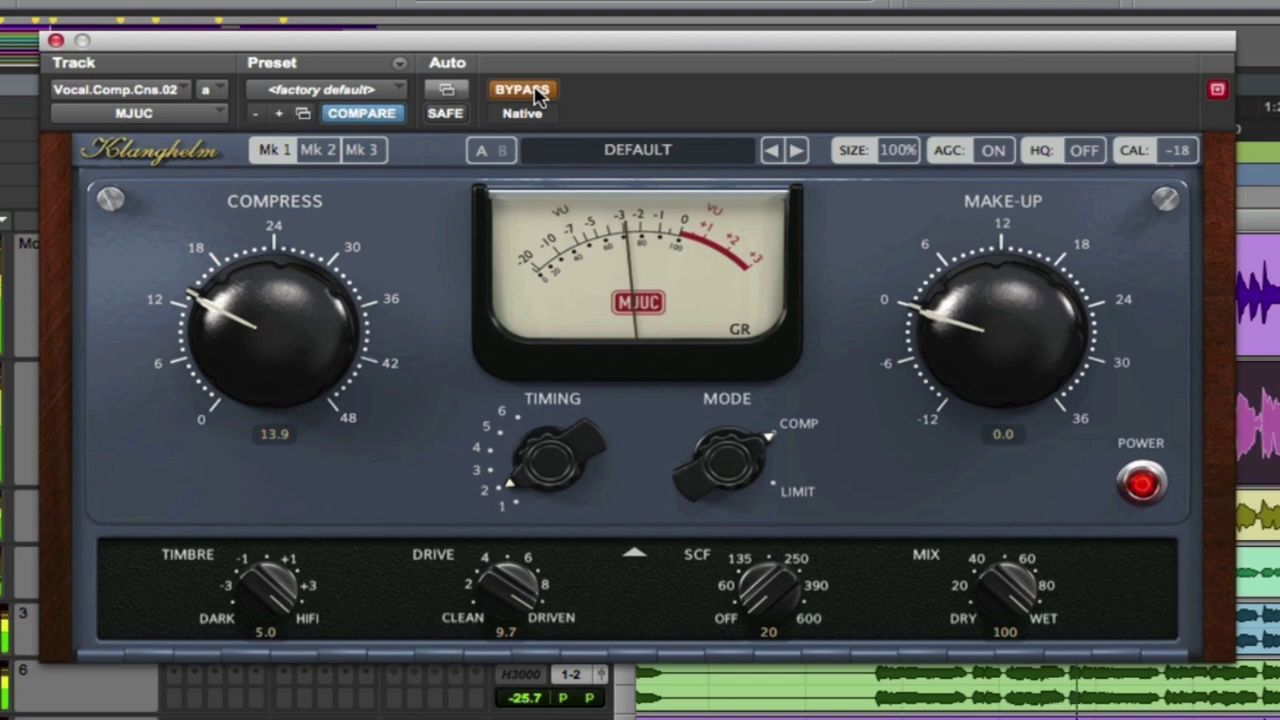
left_click(536, 92)
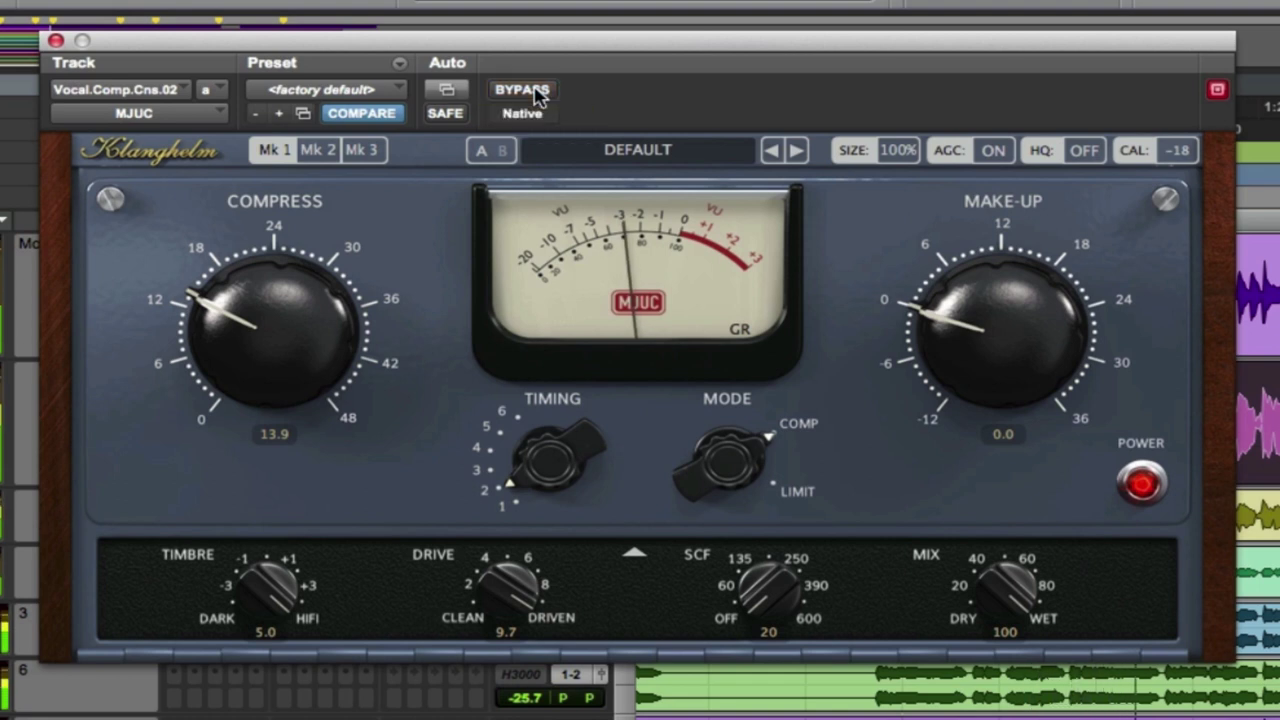
left_click(537, 92)
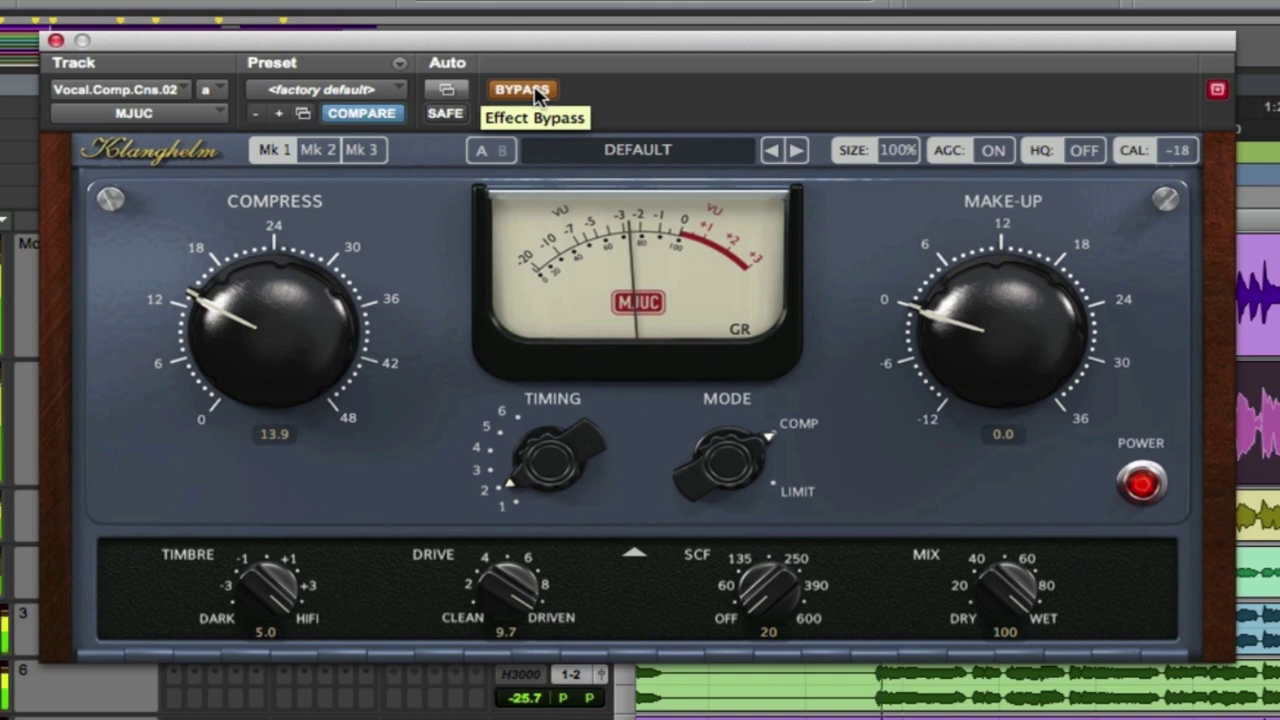
left_click(540, 94)
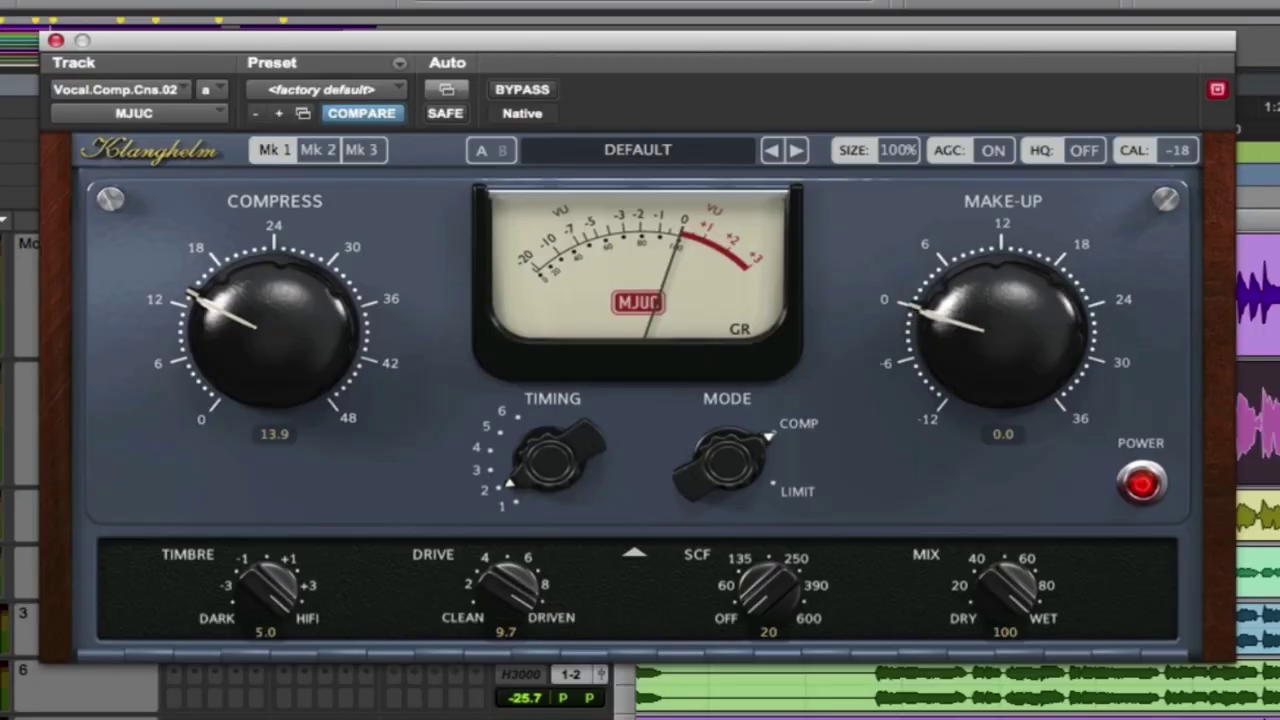
left_click(553, 91)
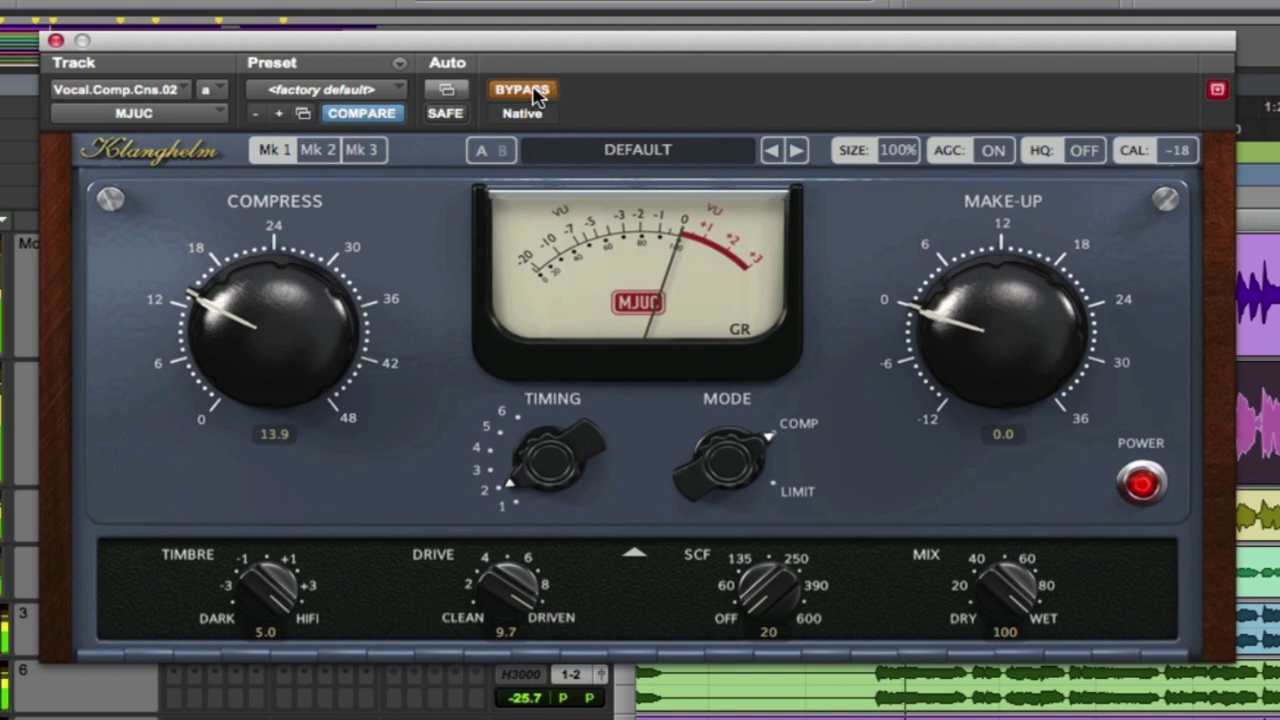
left_click(538, 94)
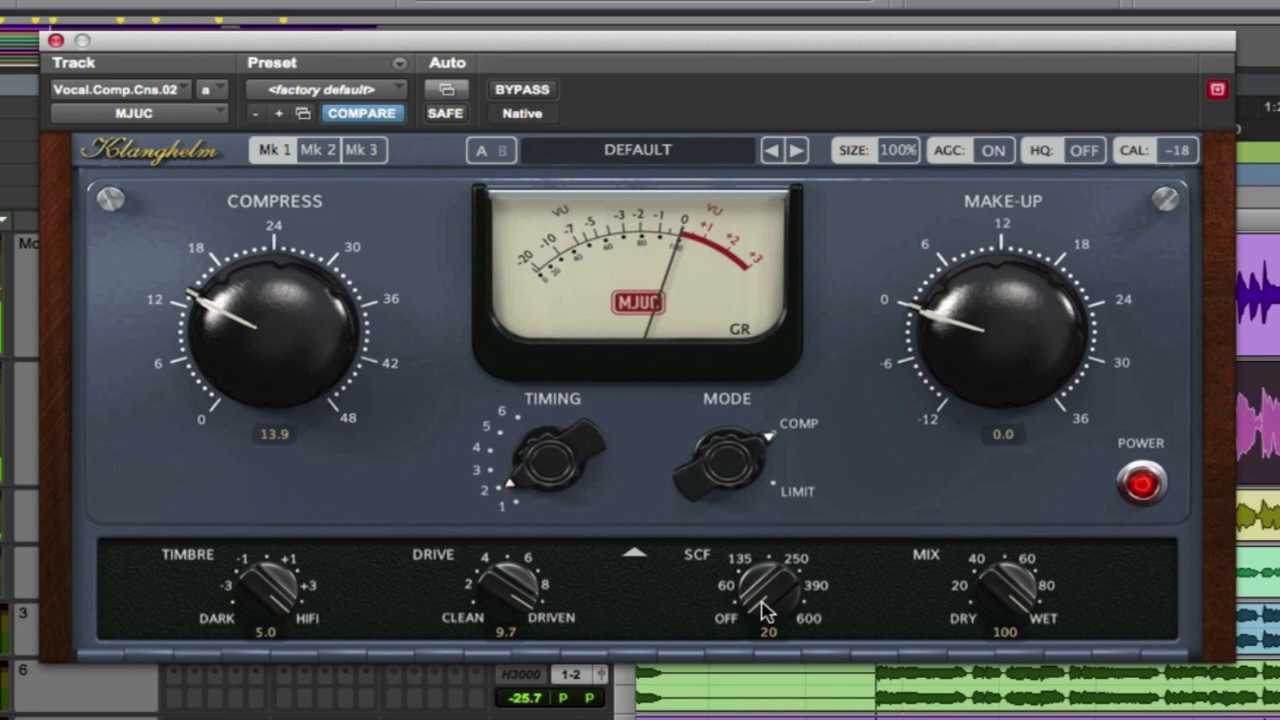
- Raise the SCF to 440 on the vocal compressor and compare the vocal with the effect bypassed and active
left_click_drag(754, 609, 737, 534)
left_click_drag(727, 405, 737, 229)
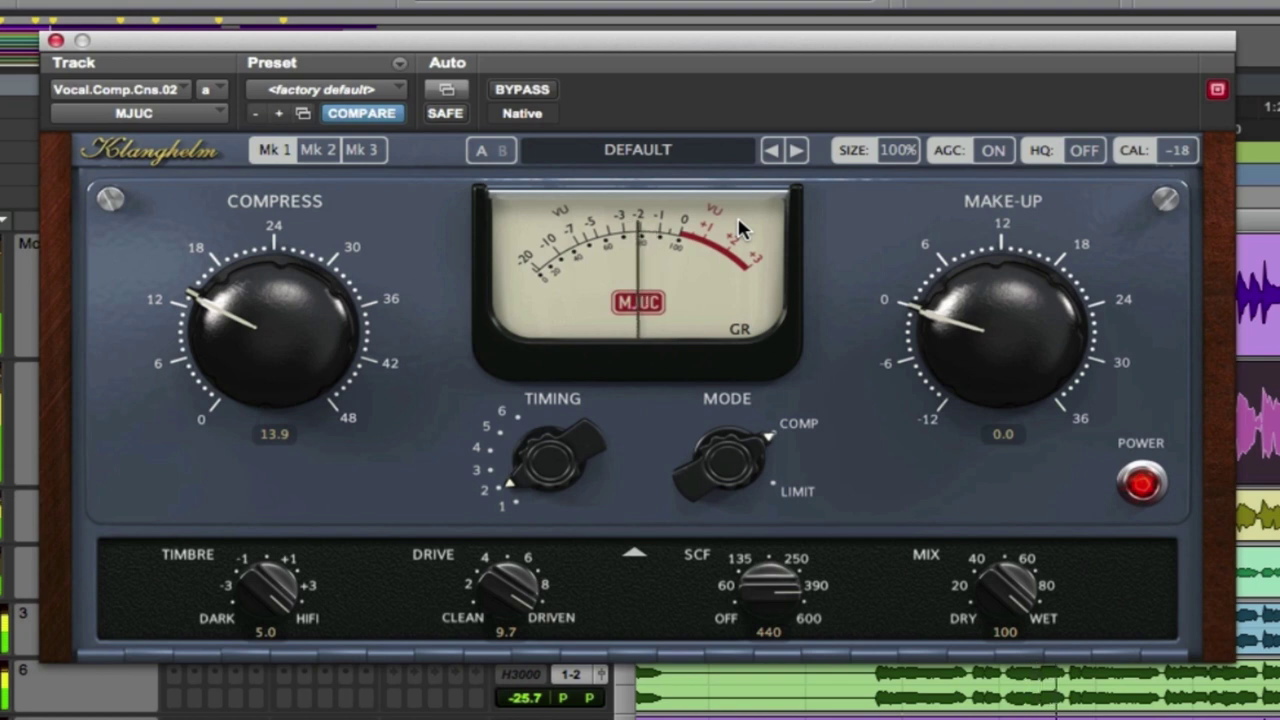
left_click(548, 92)
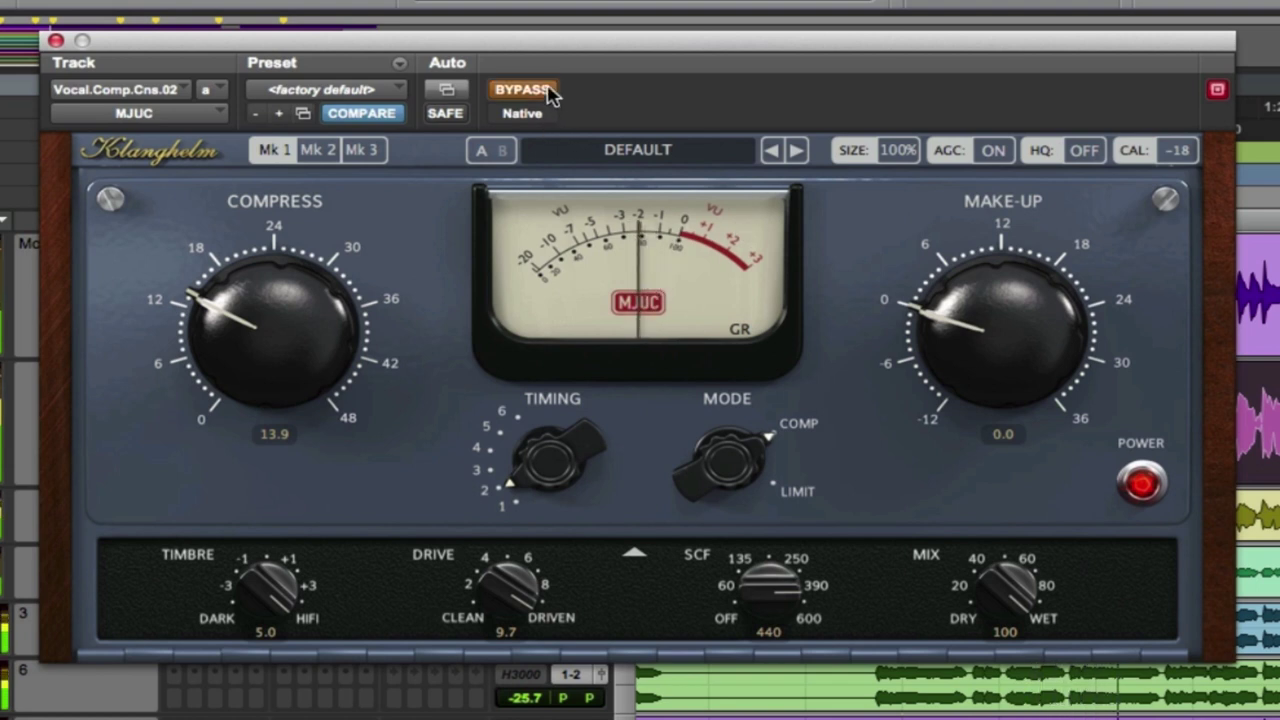
left_click(548, 92)
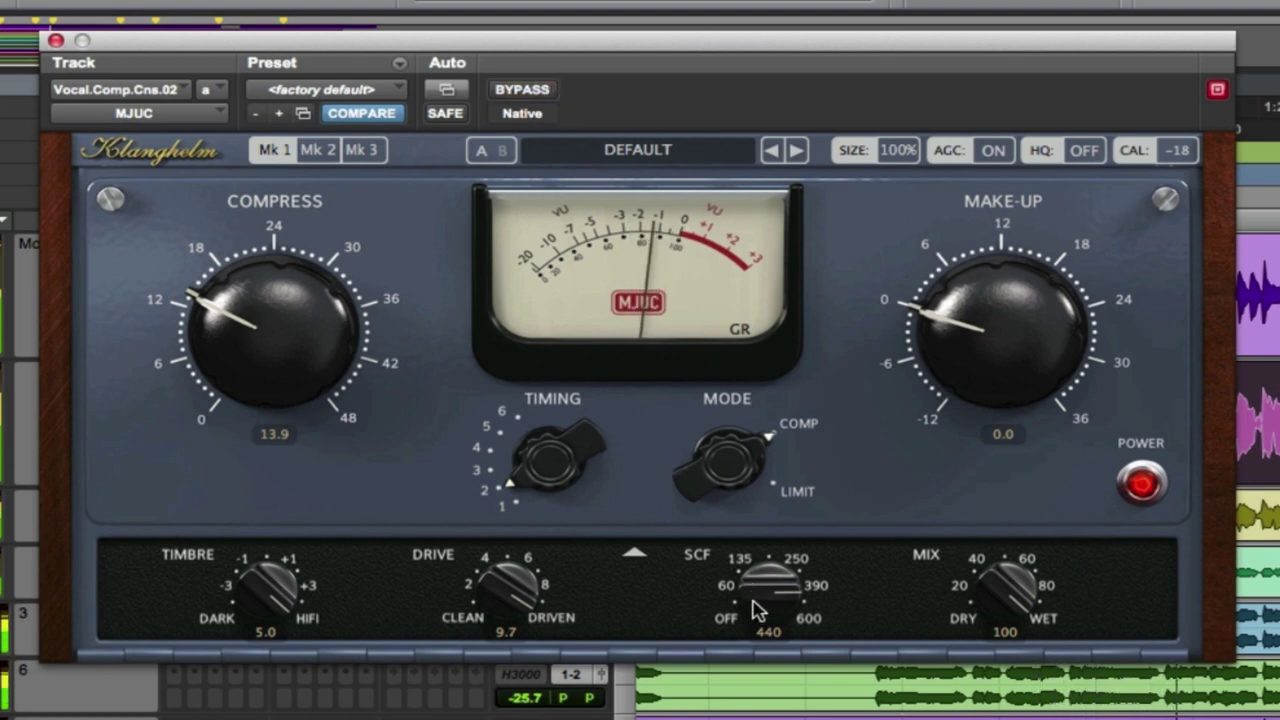
- Set the SCF to 517 and compare the compressed vocal against the bypassed signal
left_click_drag(757, 611, 757, 572)
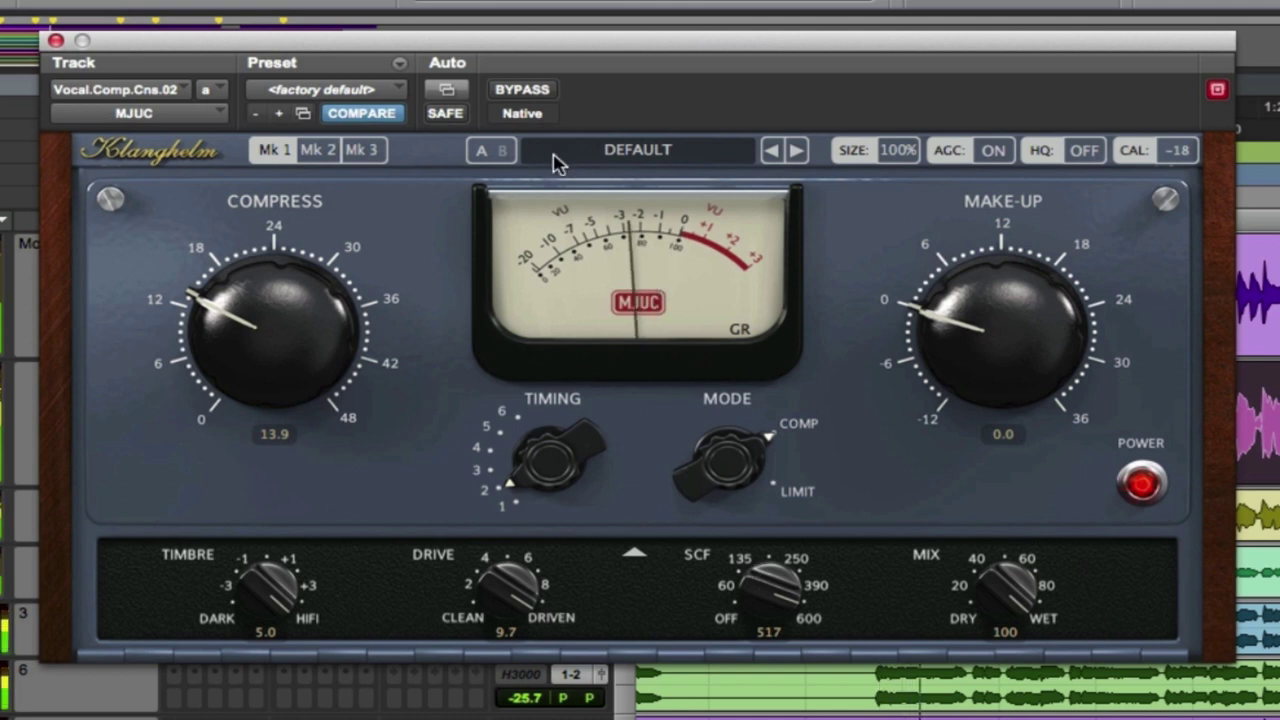
left_click(520, 90)
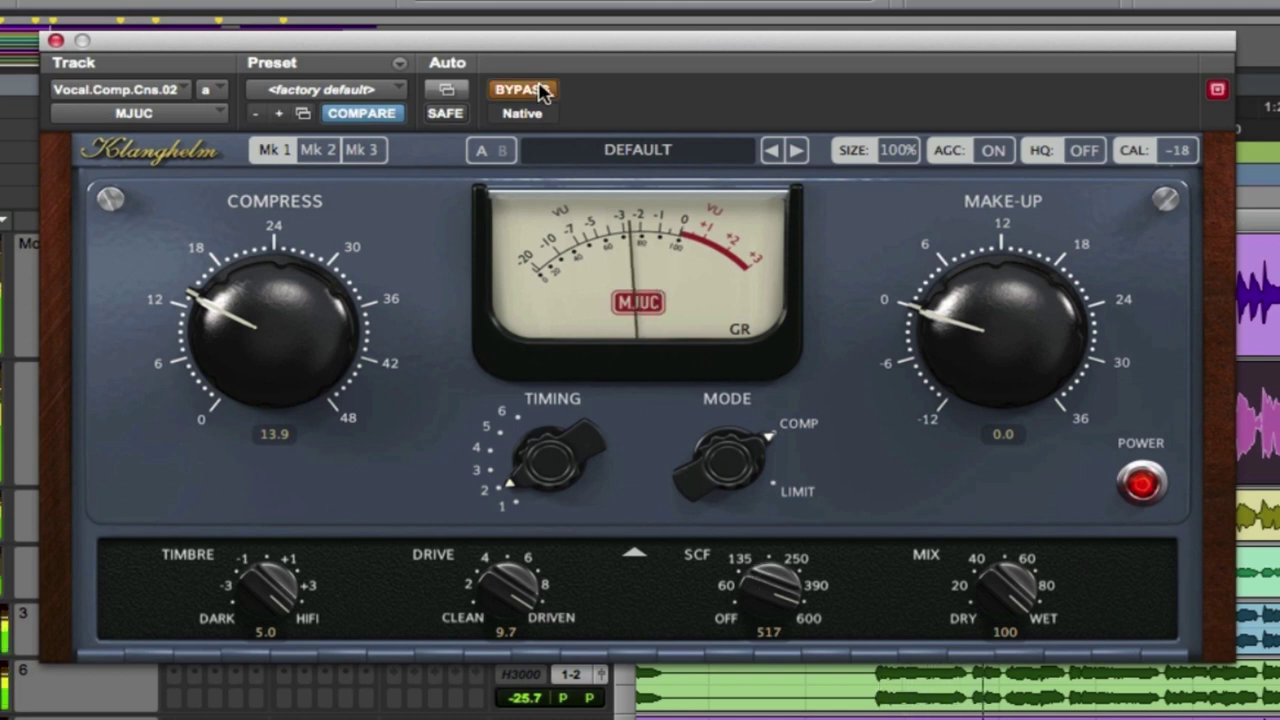
left_click(541, 91)
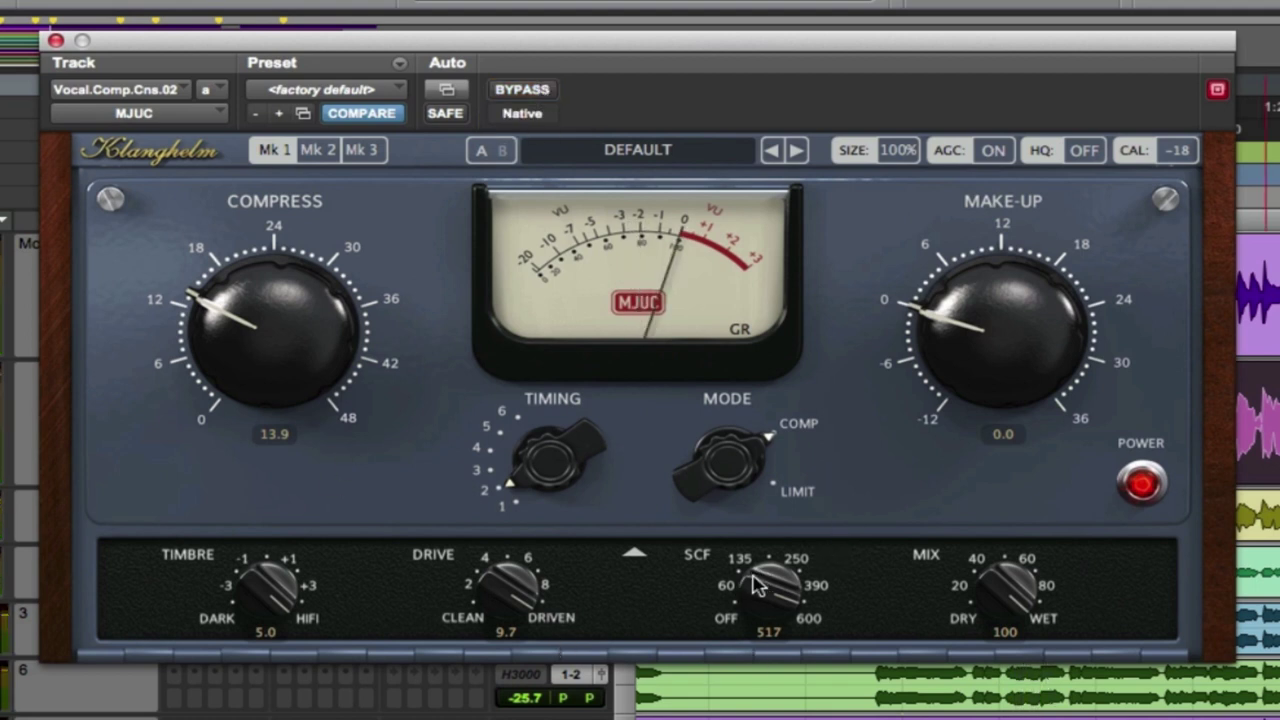
left_click(362, 151)
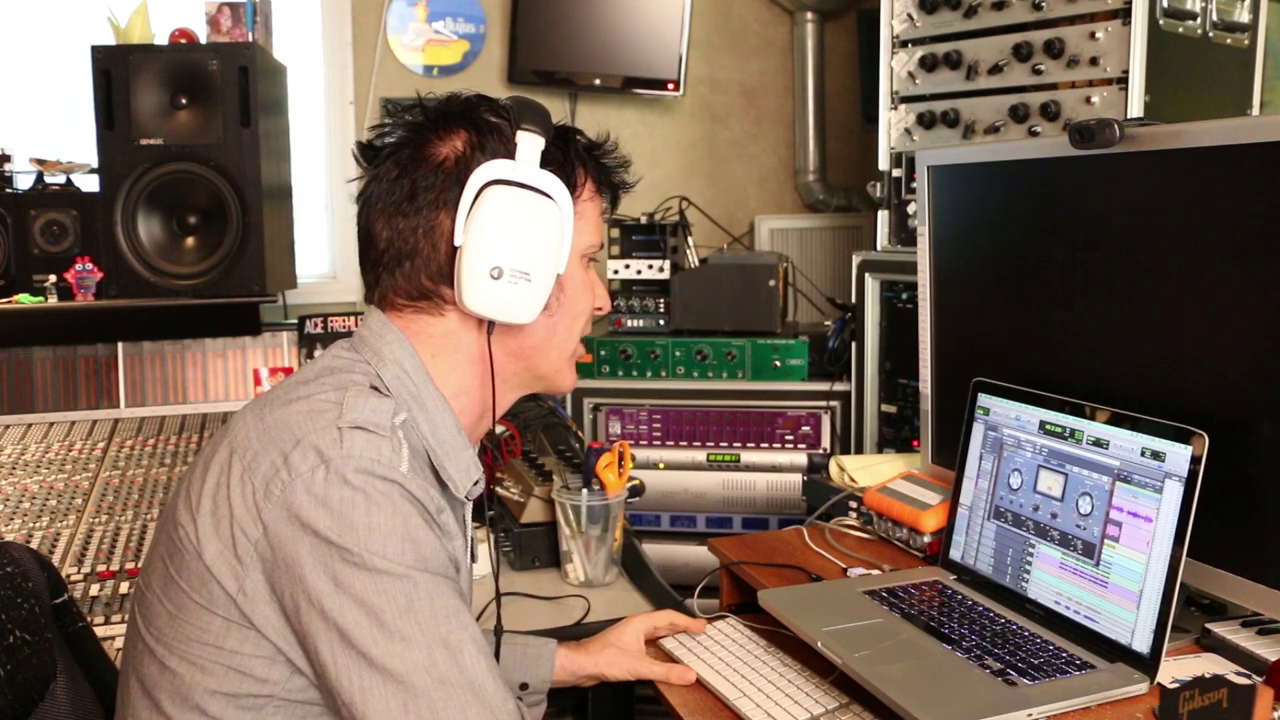
- Close the vocal compressor and select bars 47 to 55 across the bass tracks in Grid mode
key("super+w")
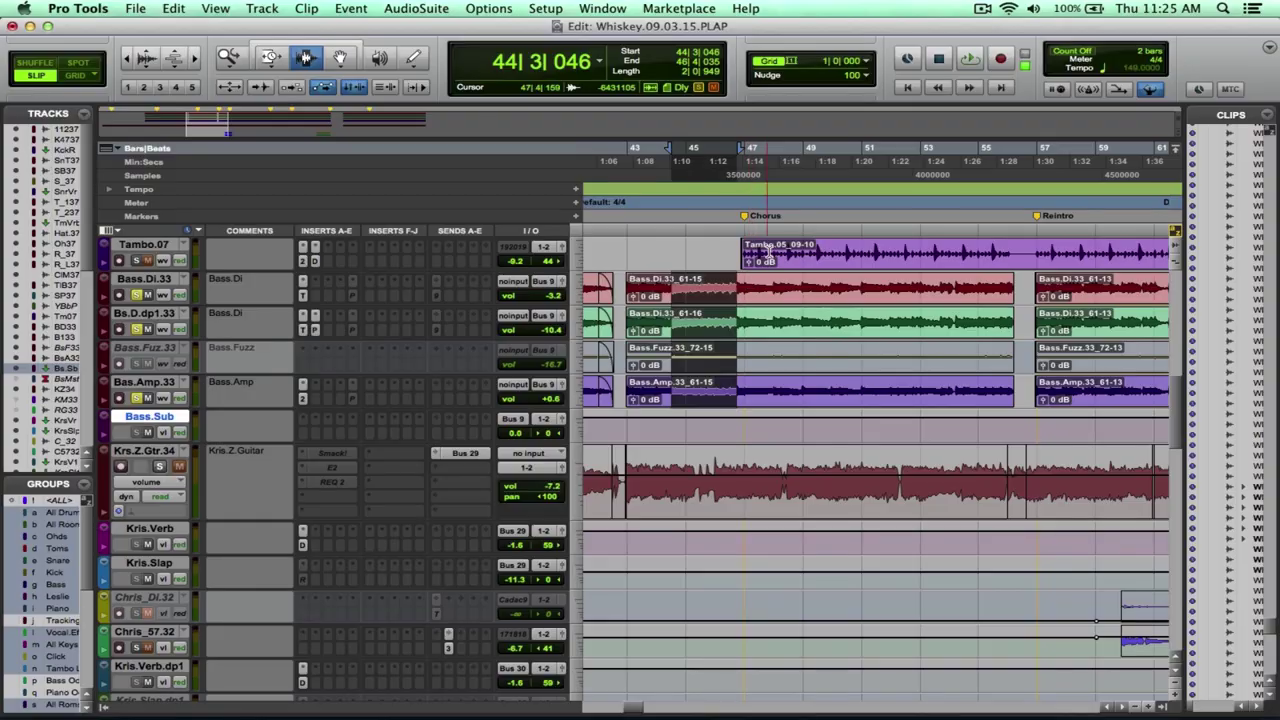
key("F4")
left_click_drag(748, 302, 977, 320)
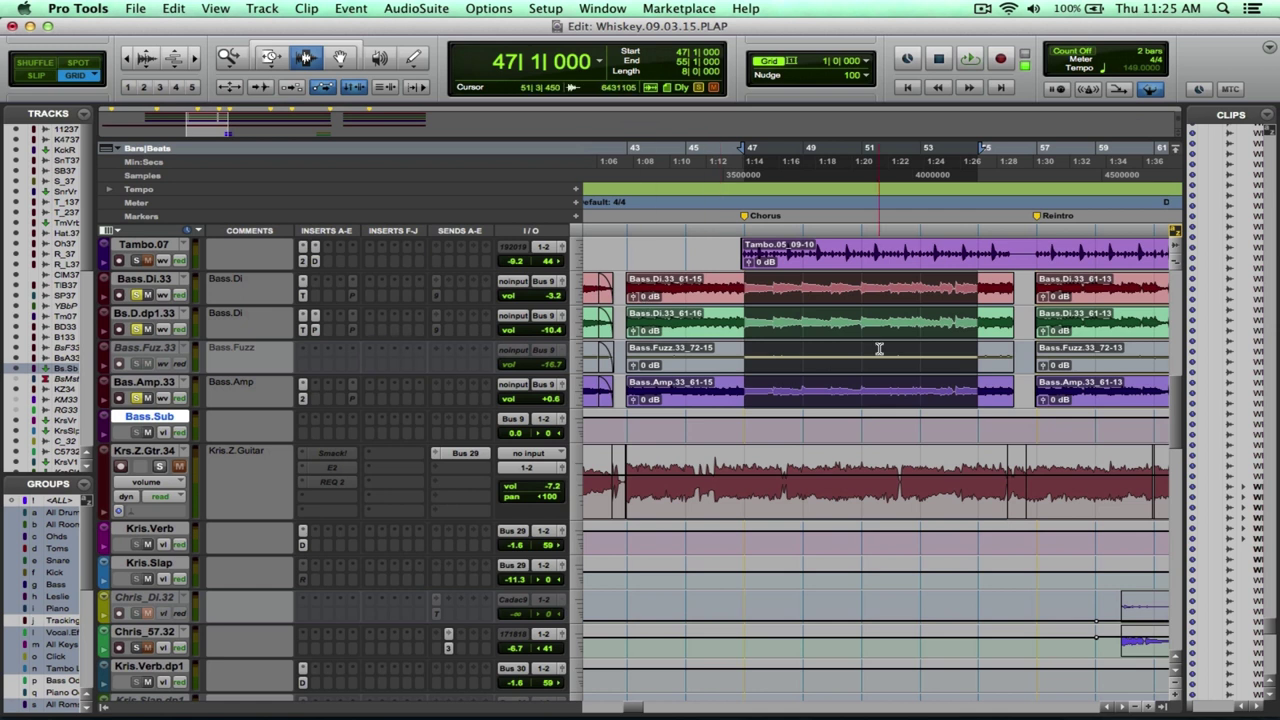
- Check the REQ 2 equalizer on the Bass.Amp track and play the selected bass passage
left_click(303, 400)
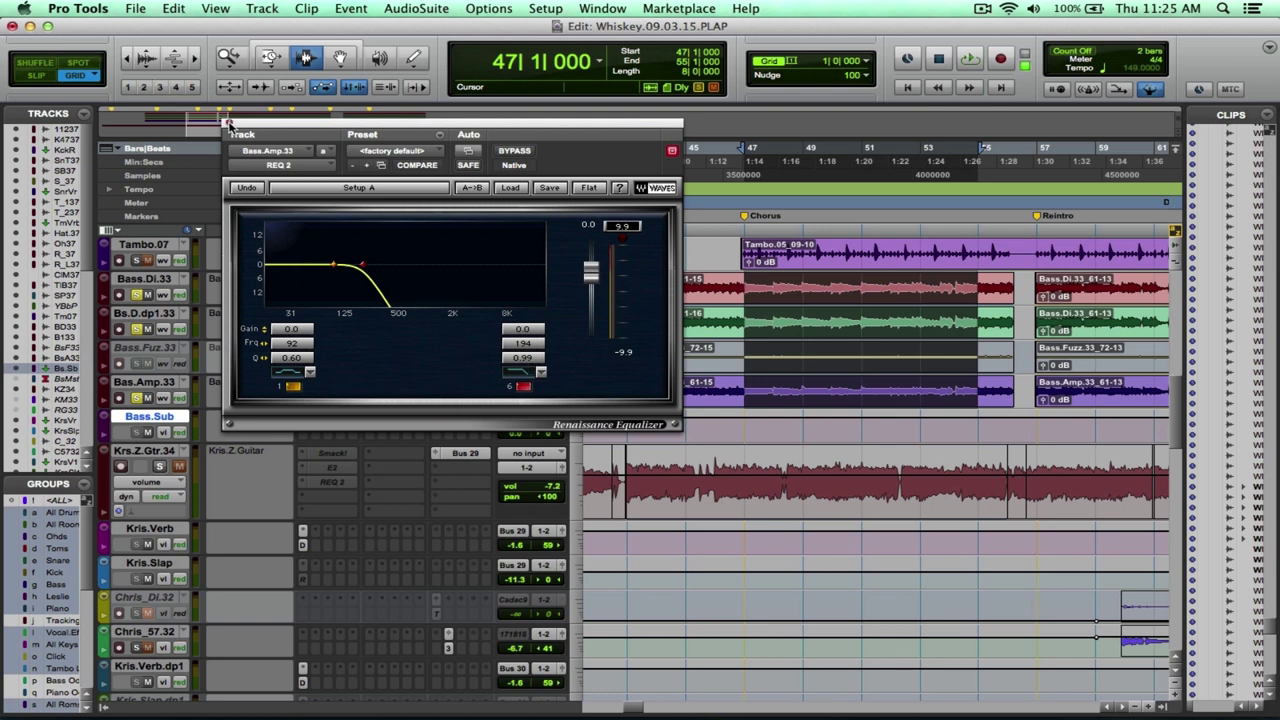
left_click(228, 125)
key("space")
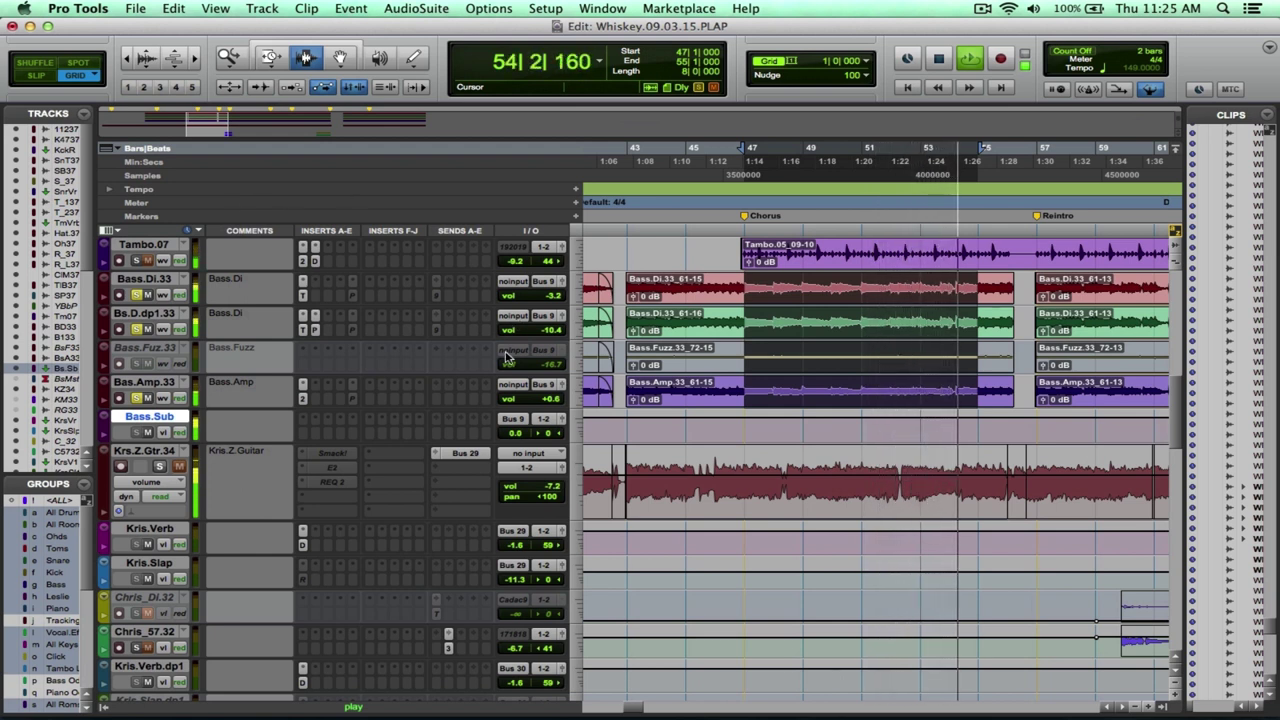
key("space")
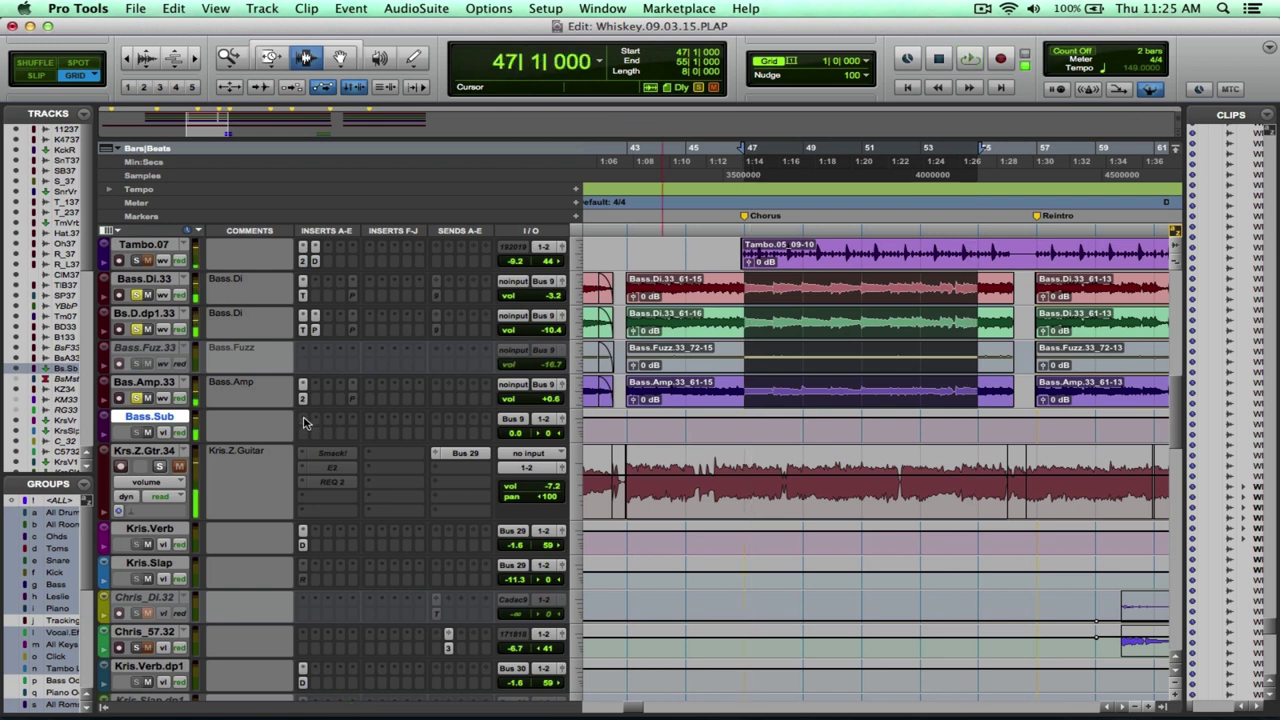
- Insert the mono MJUC on the Bass.Sub track and set it to the Mk 3 model with the extra controls shown
left_click(305, 422)
mouse_move(360, 444)
mouse_move(518, 460)
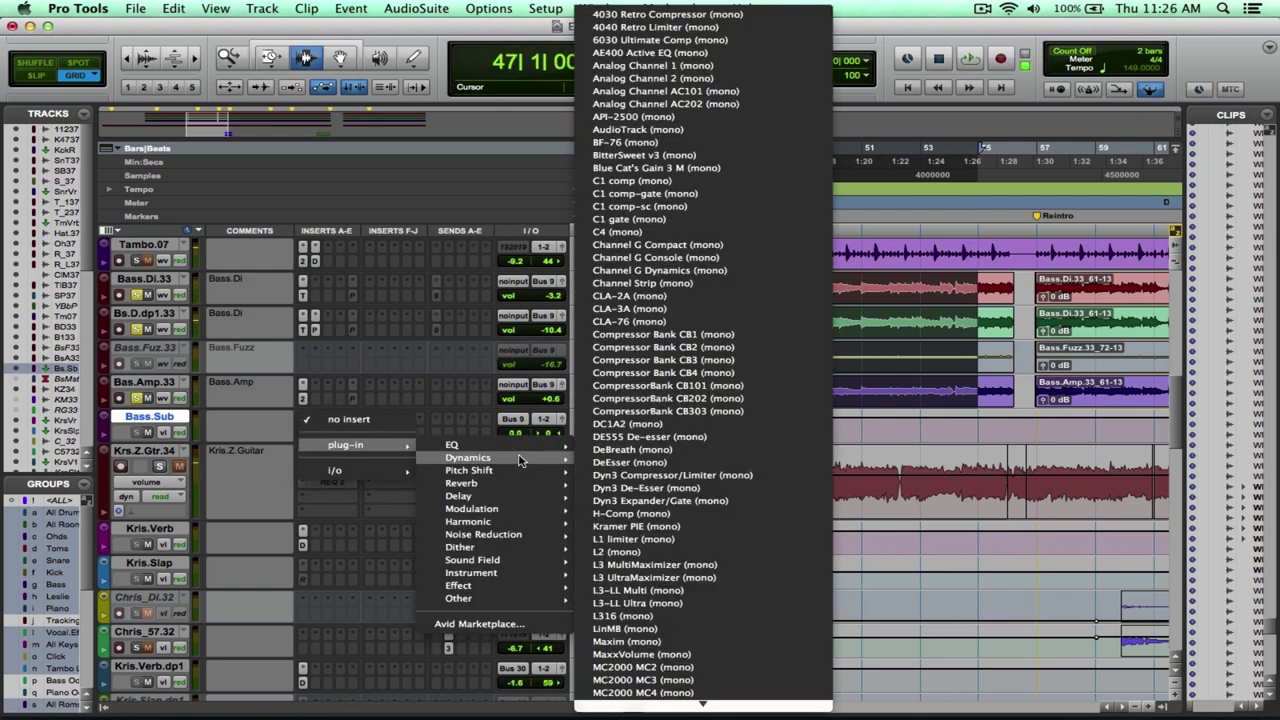
scroll(700, 622, "down", 5)
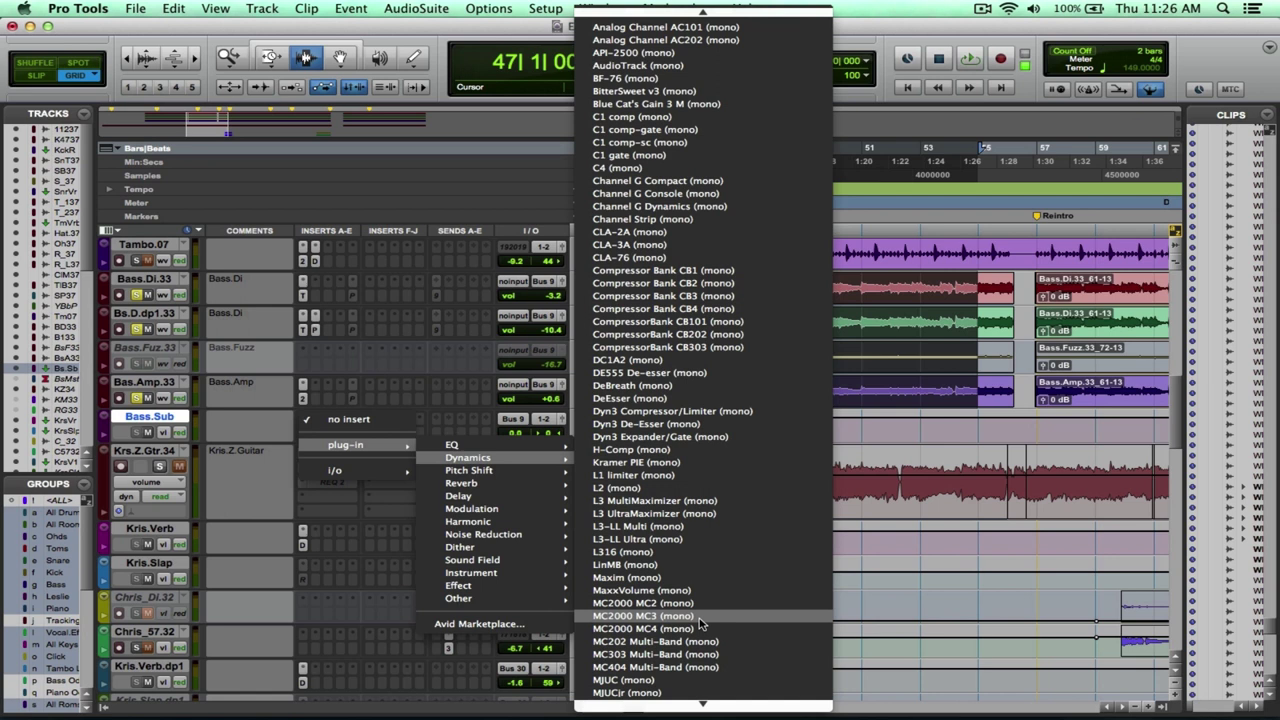
left_click(700, 622)
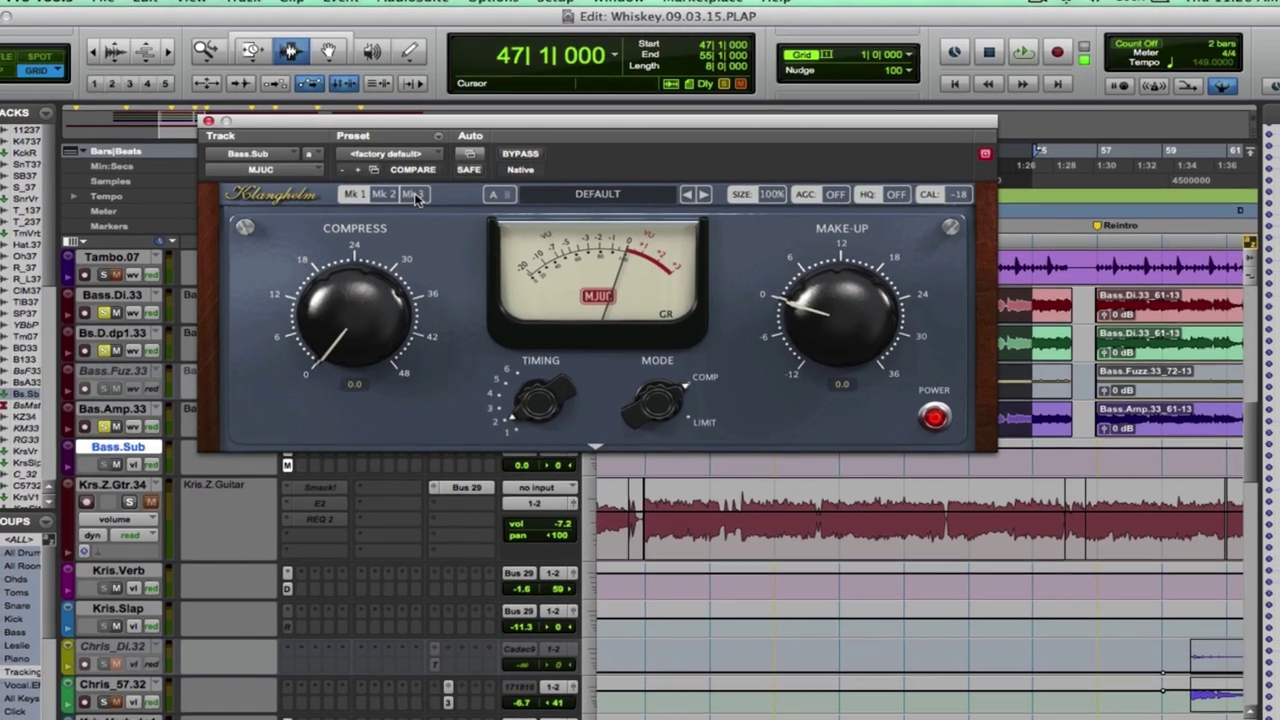
left_click(418, 188)
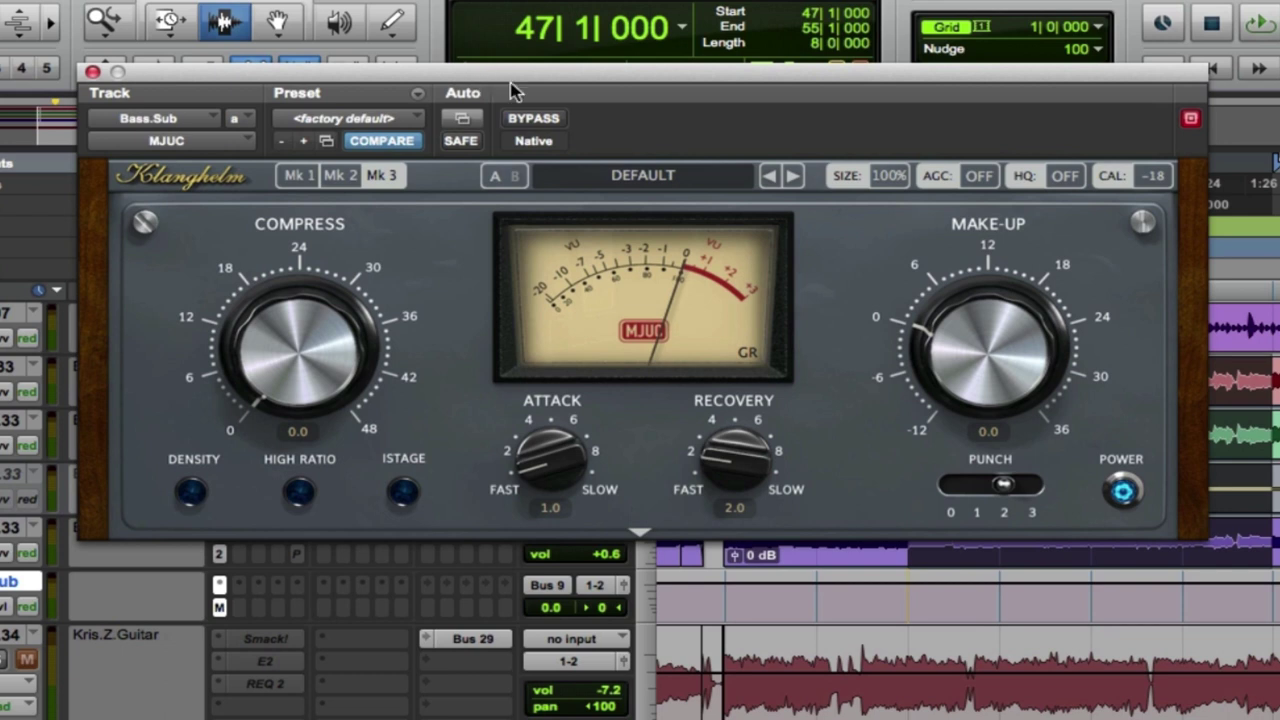
left_click(640, 536)
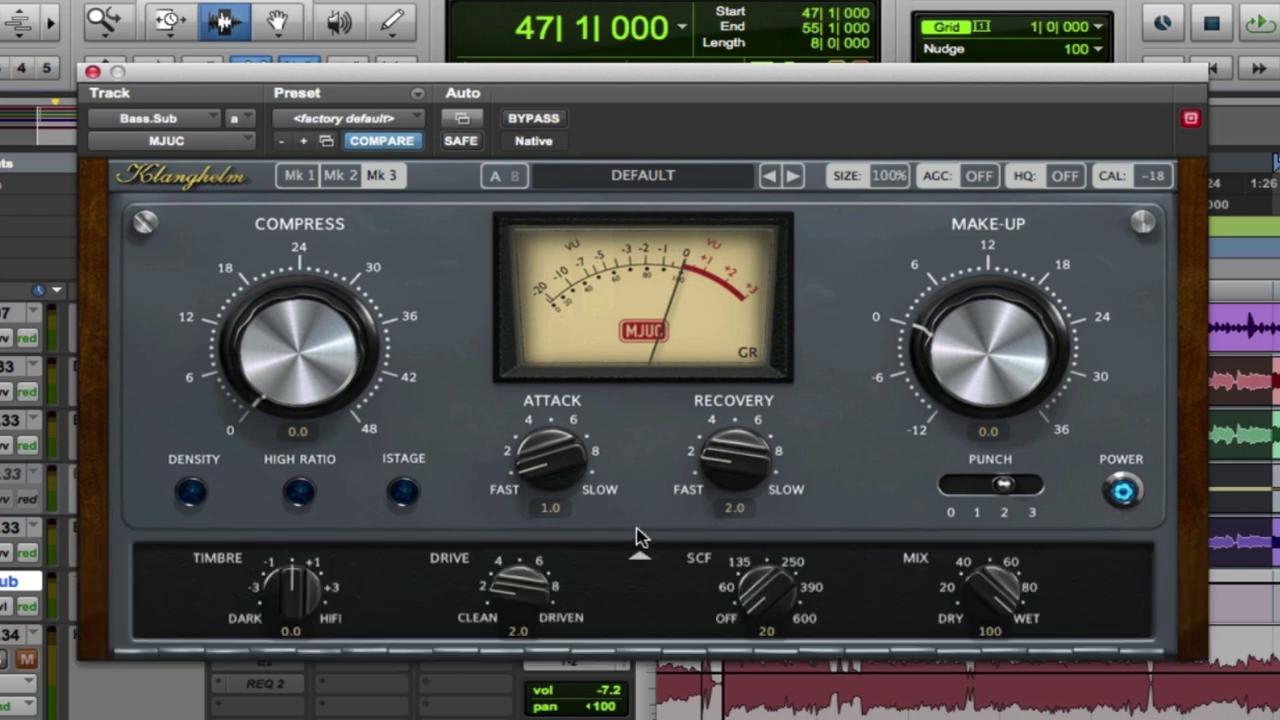
- During playback, set Compress to 9.1 with AGC on, and compare the bass with the effect bypassed and active
key("space")
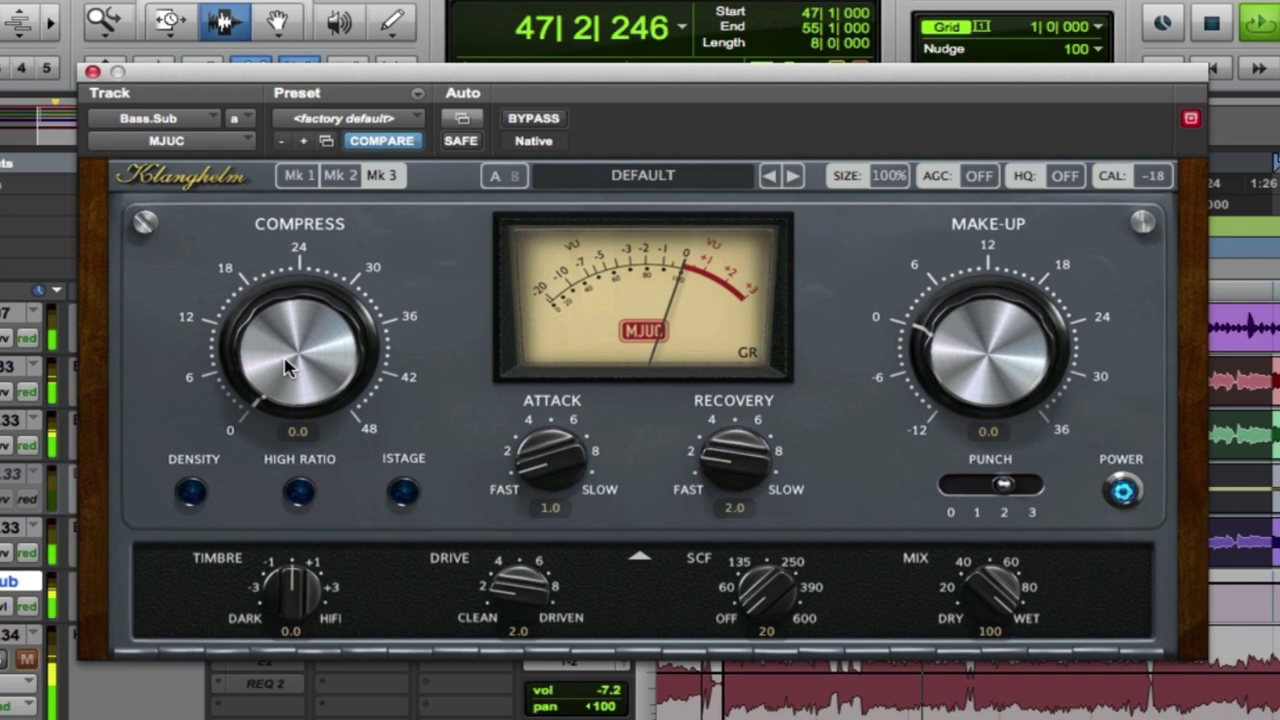
left_click_drag(268, 372, 245, 252)
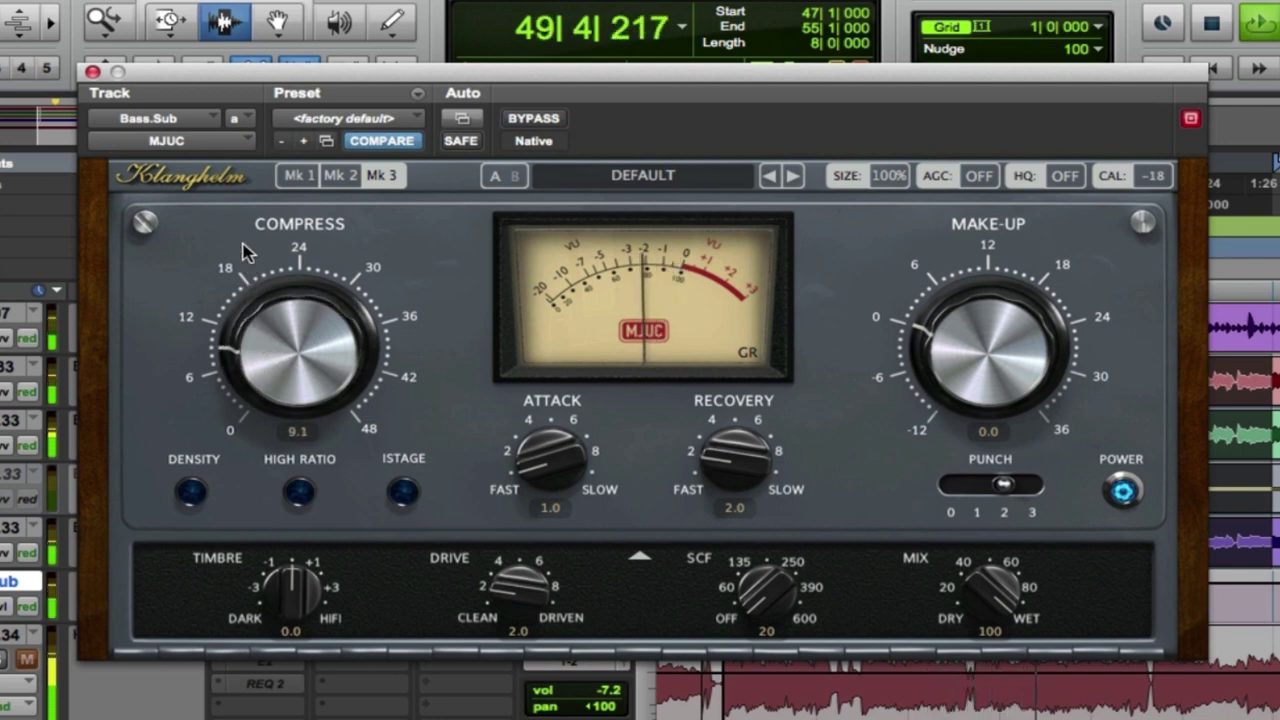
left_click(983, 177)
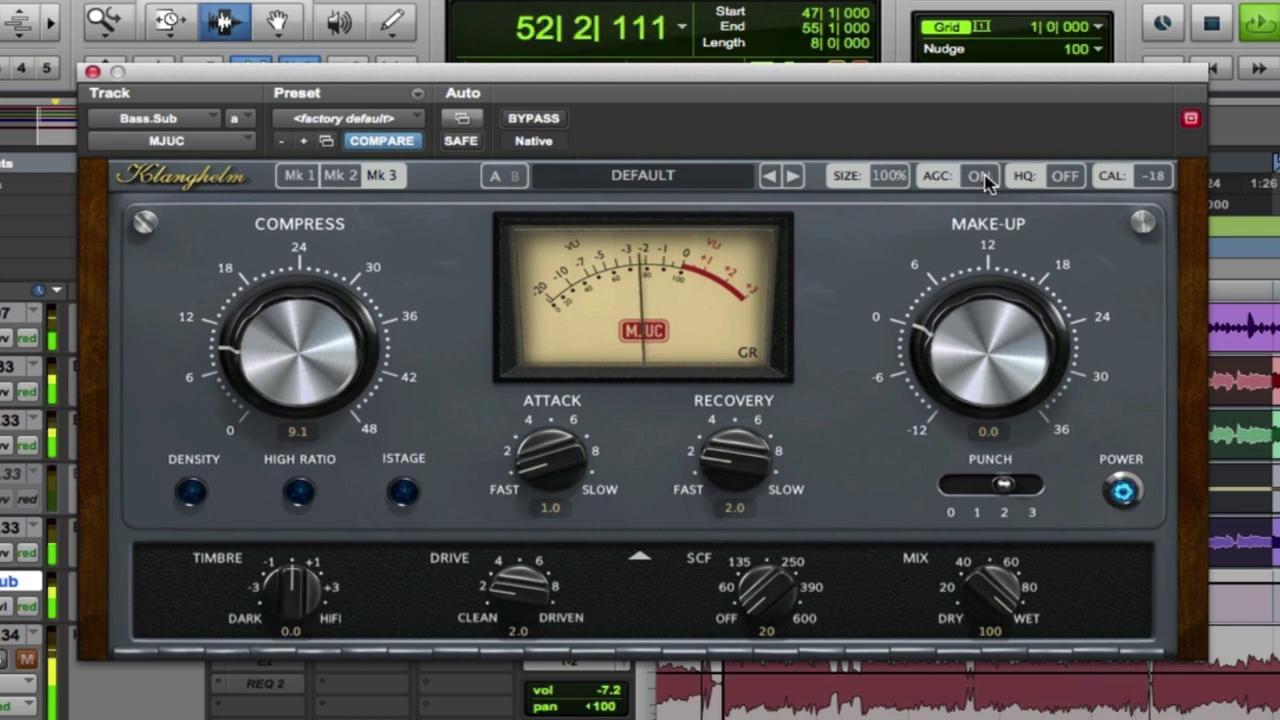
left_click(535, 119)
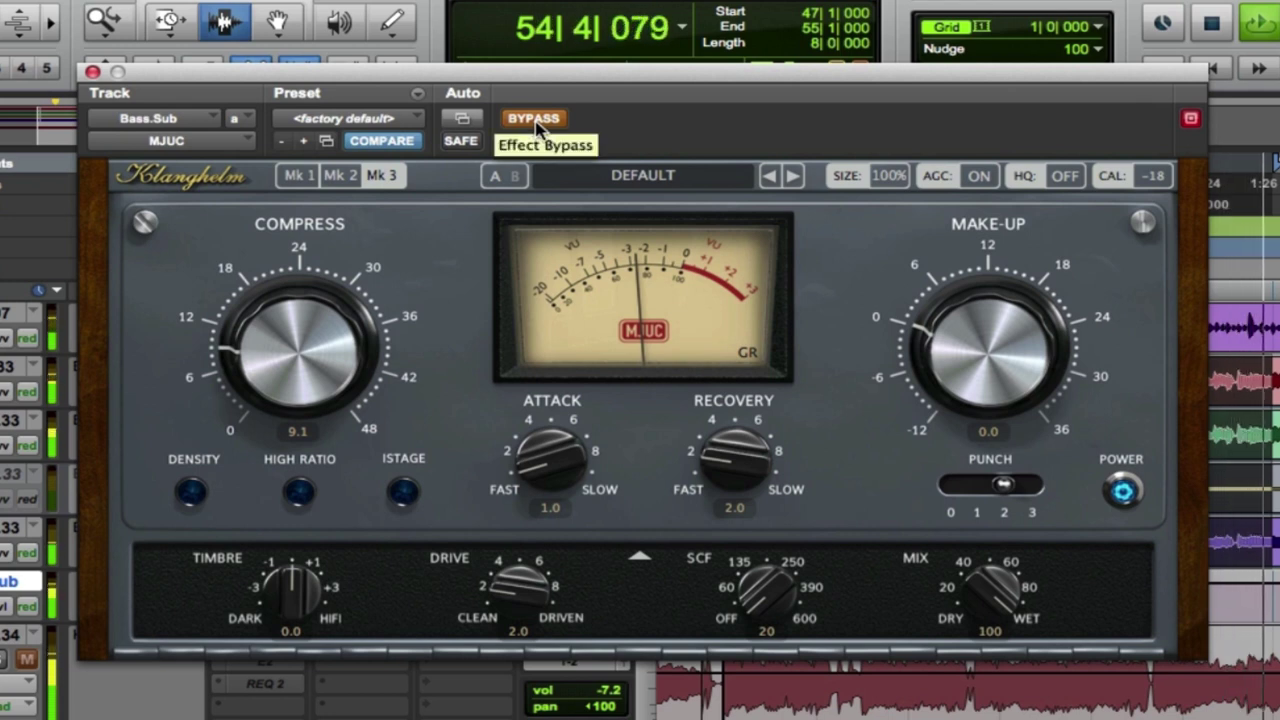
left_click(535, 120)
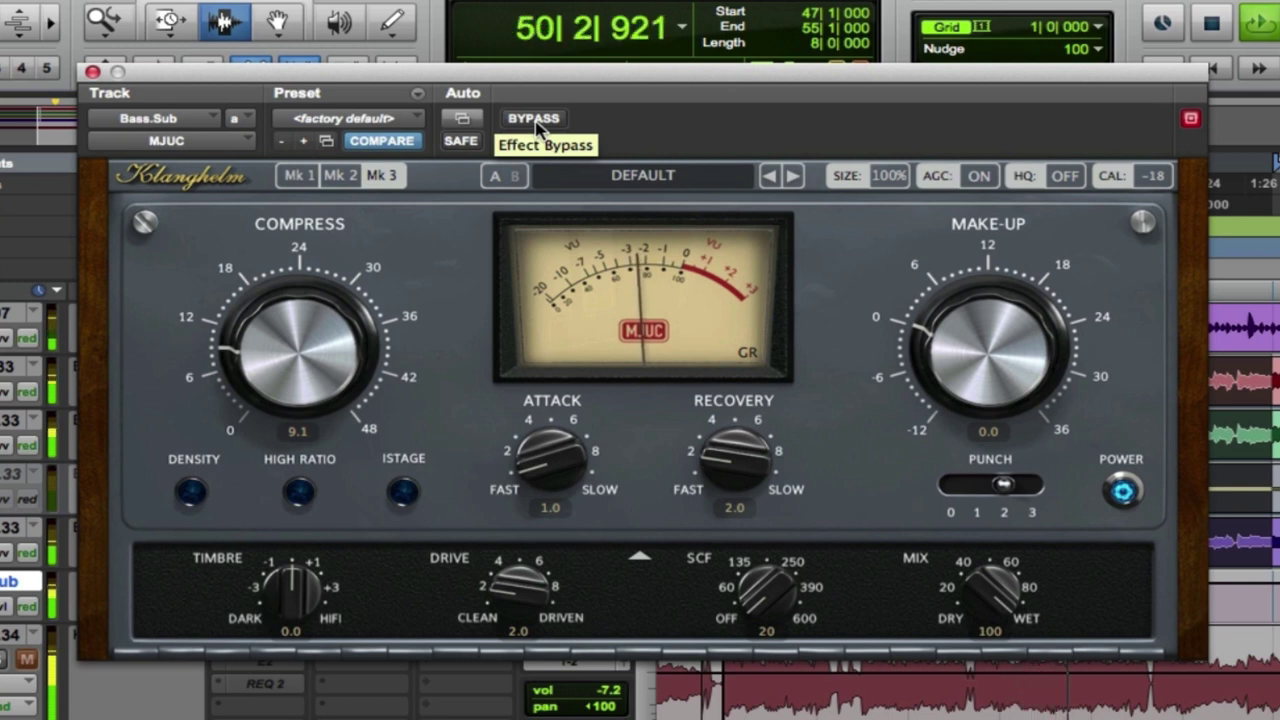
left_click(535, 120)
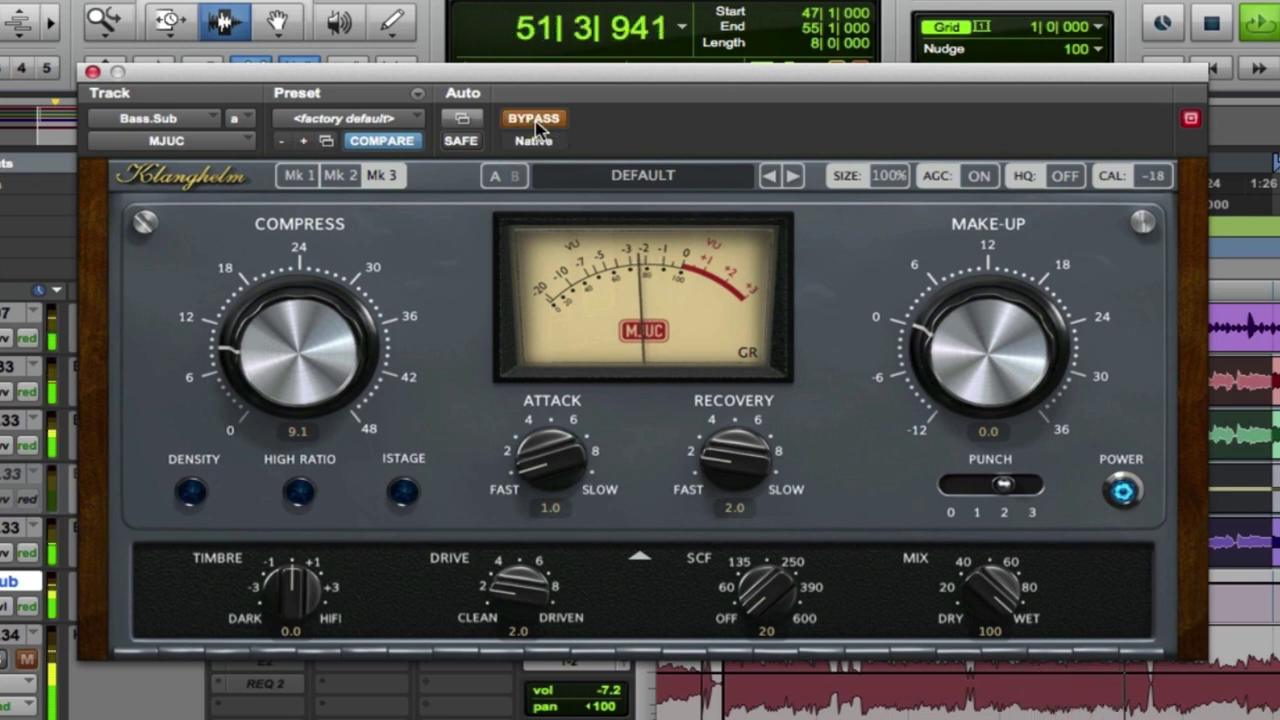
left_click(535, 120)
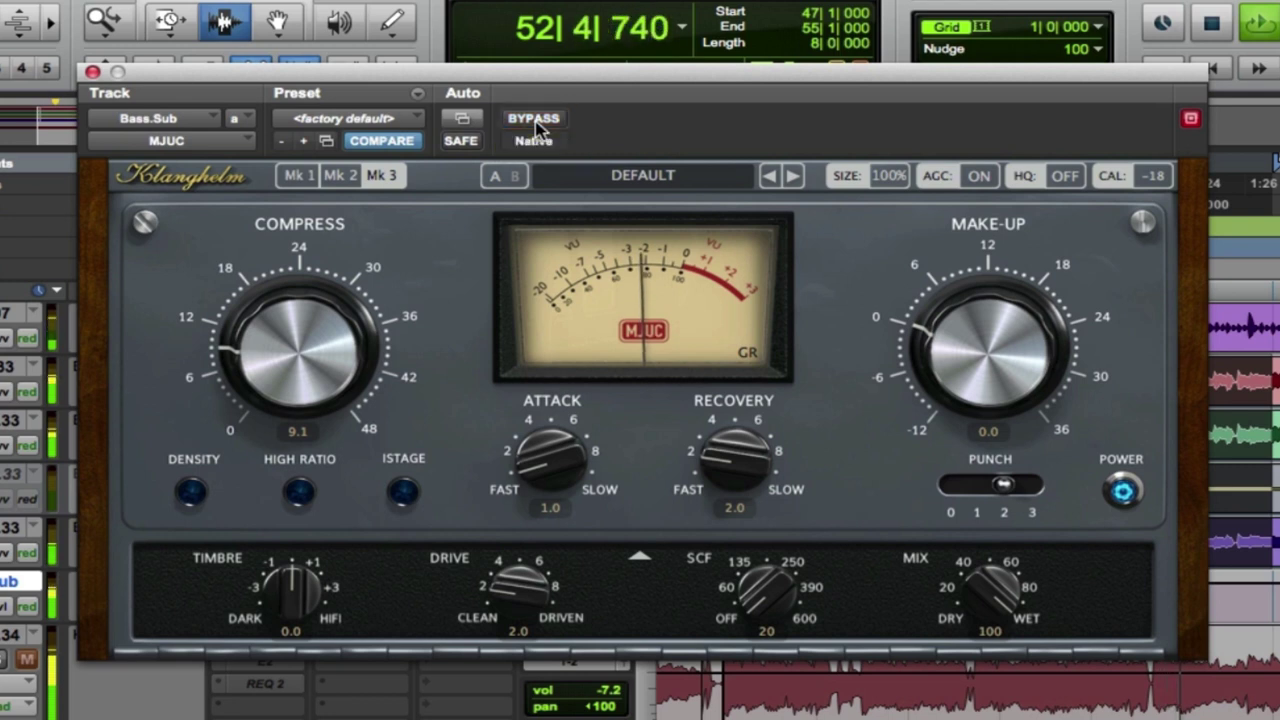
- Audition the Timbre extremes of -5.0 and 5.0 on the bass, and reset Timbre to 0.0
left_click_drag(290, 588, 280, 620)
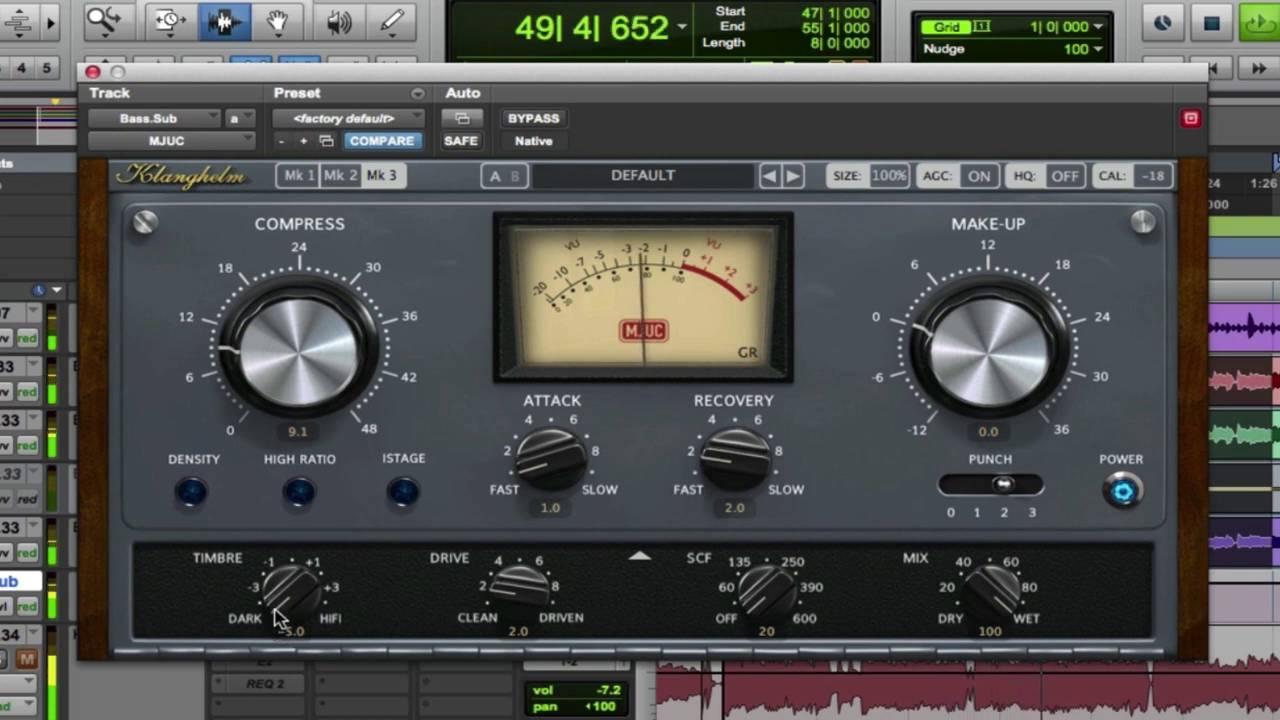
left_click_drag(280, 620, 290, 560)
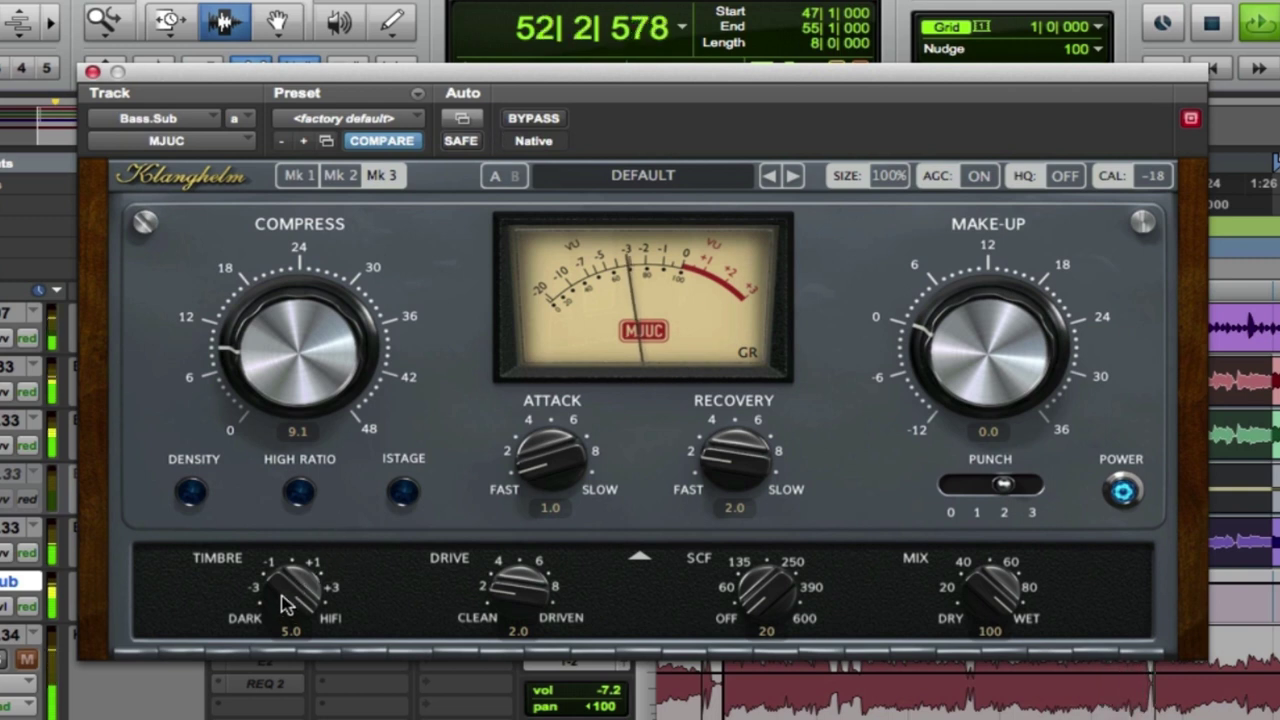
left_click_drag(285, 590, 233, 654)
left_click_drag(269, 599, 270, 625)
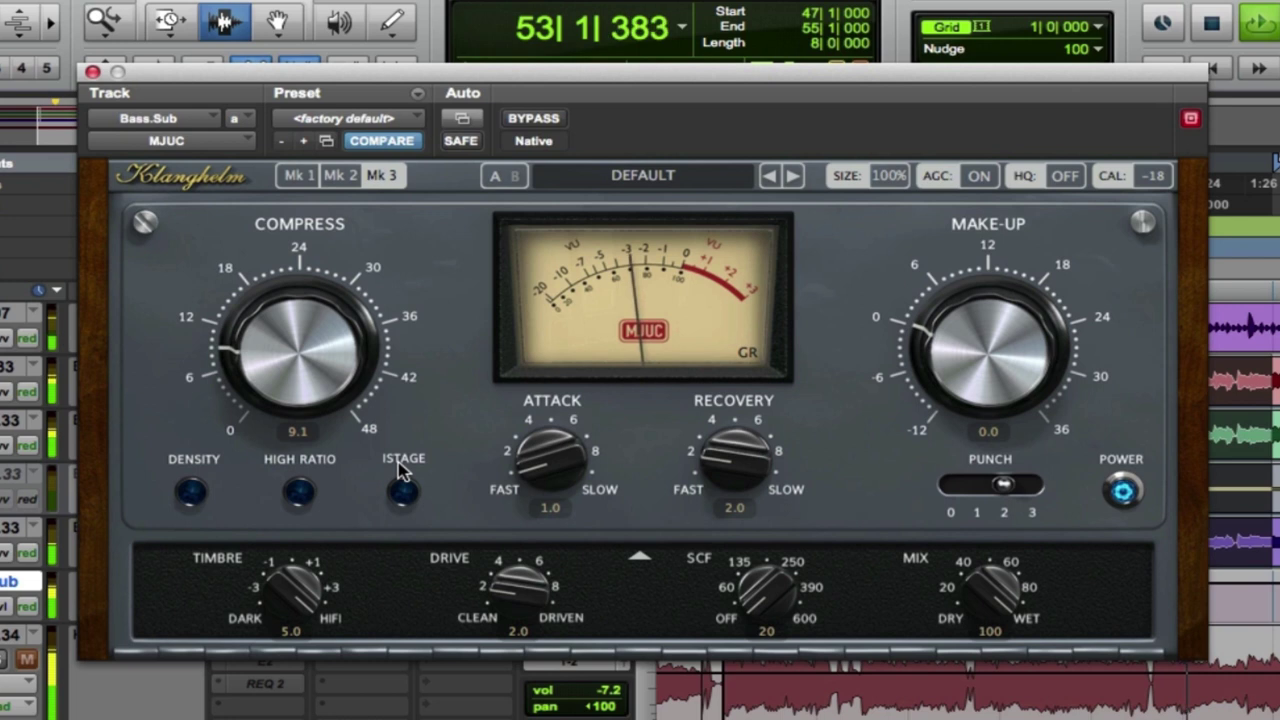
left_click(295, 578, "alt")
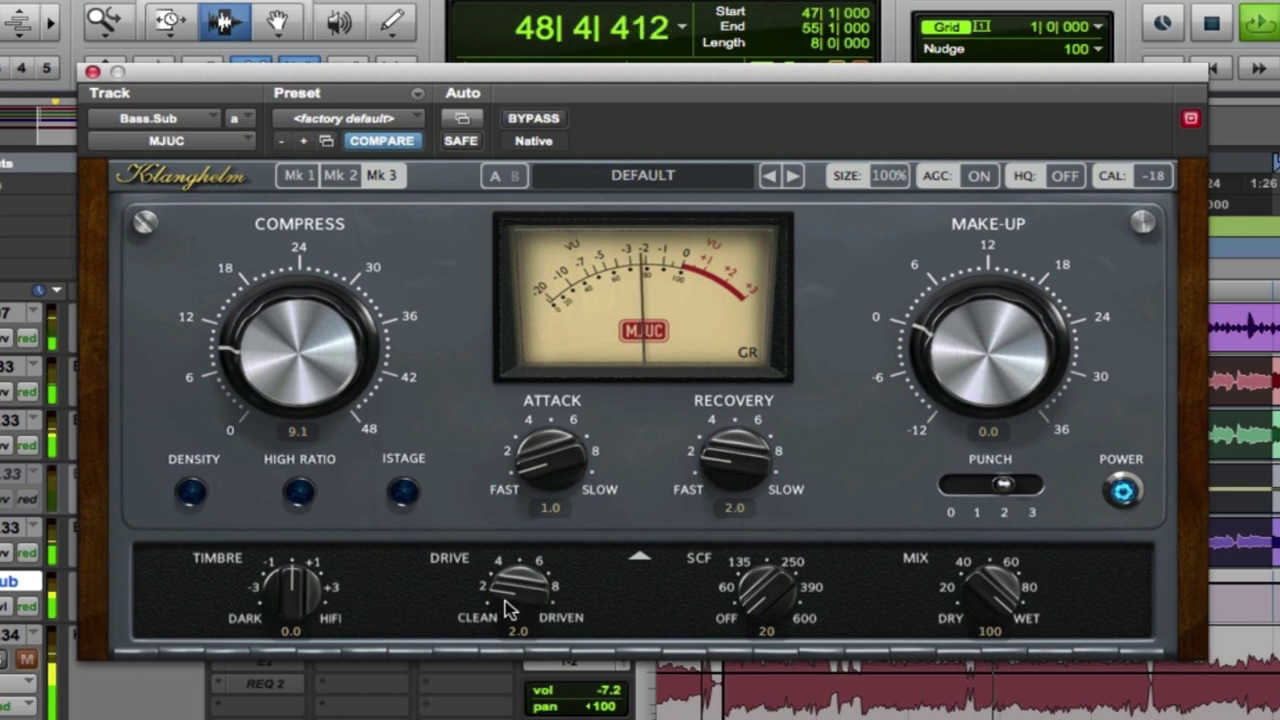
- Raise Drive to 8.6 and adjust the SCF up to 283 while the bass plays
left_click_drag(522, 592, 585, 342)
left_click_drag(520, 592, 512, 578)
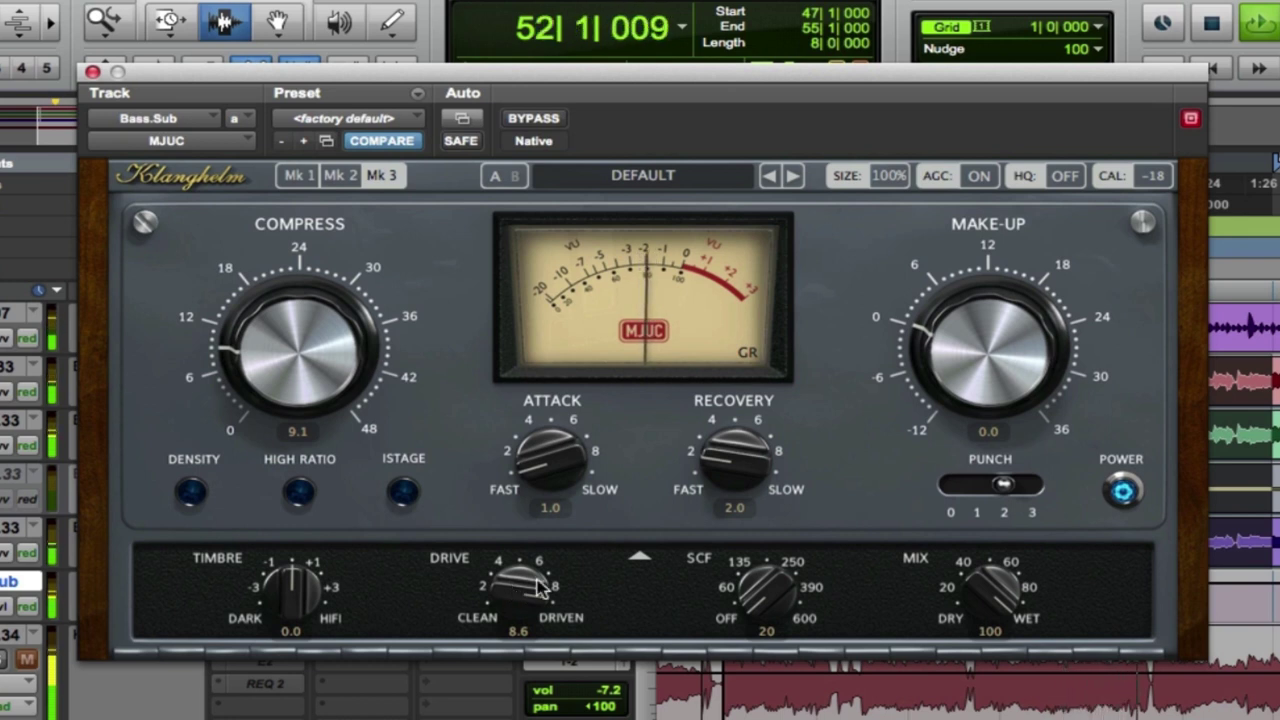
left_click_drag(757, 603, 757, 565)
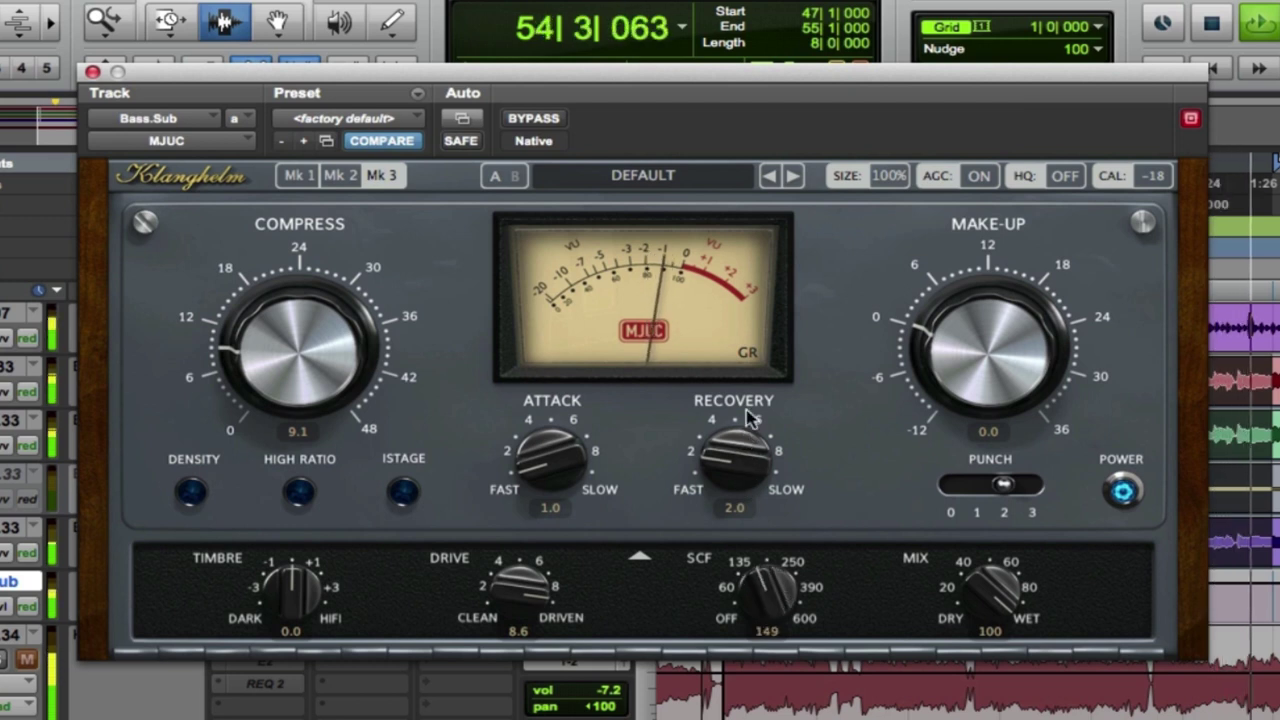
left_click_drag(768, 618, 770, 603)
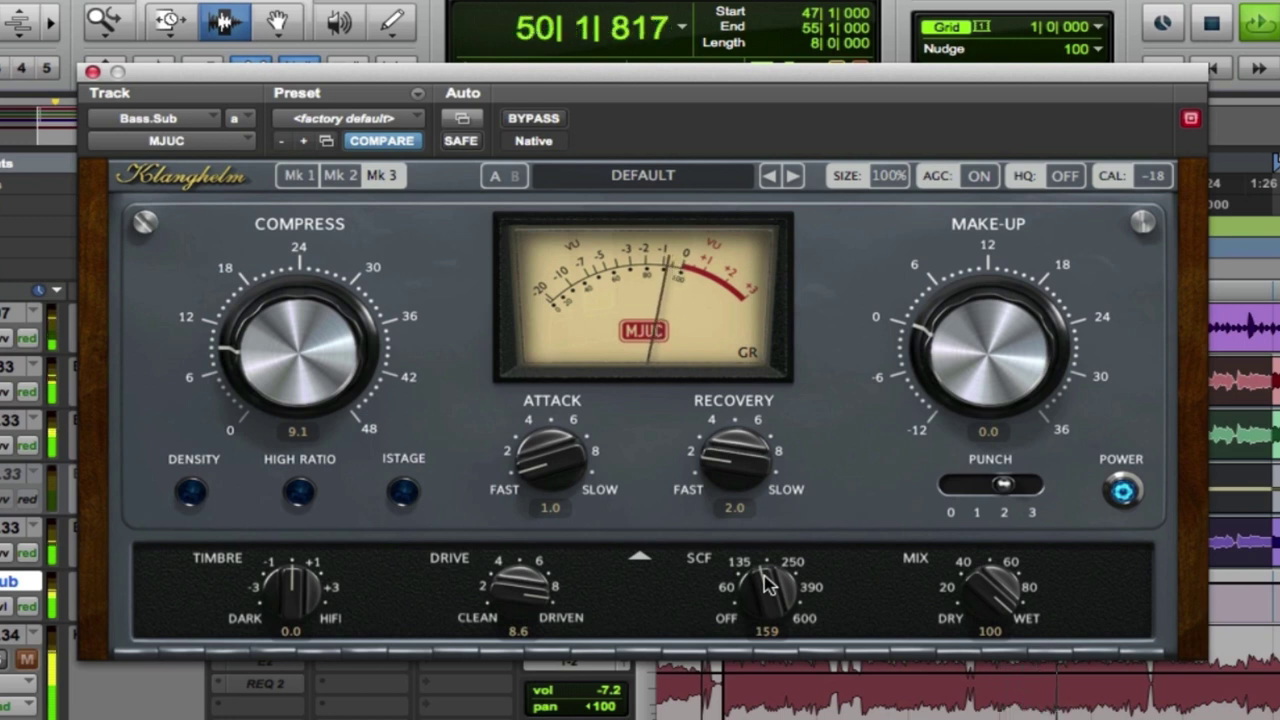
left_click_drag(773, 610, 792, 503)
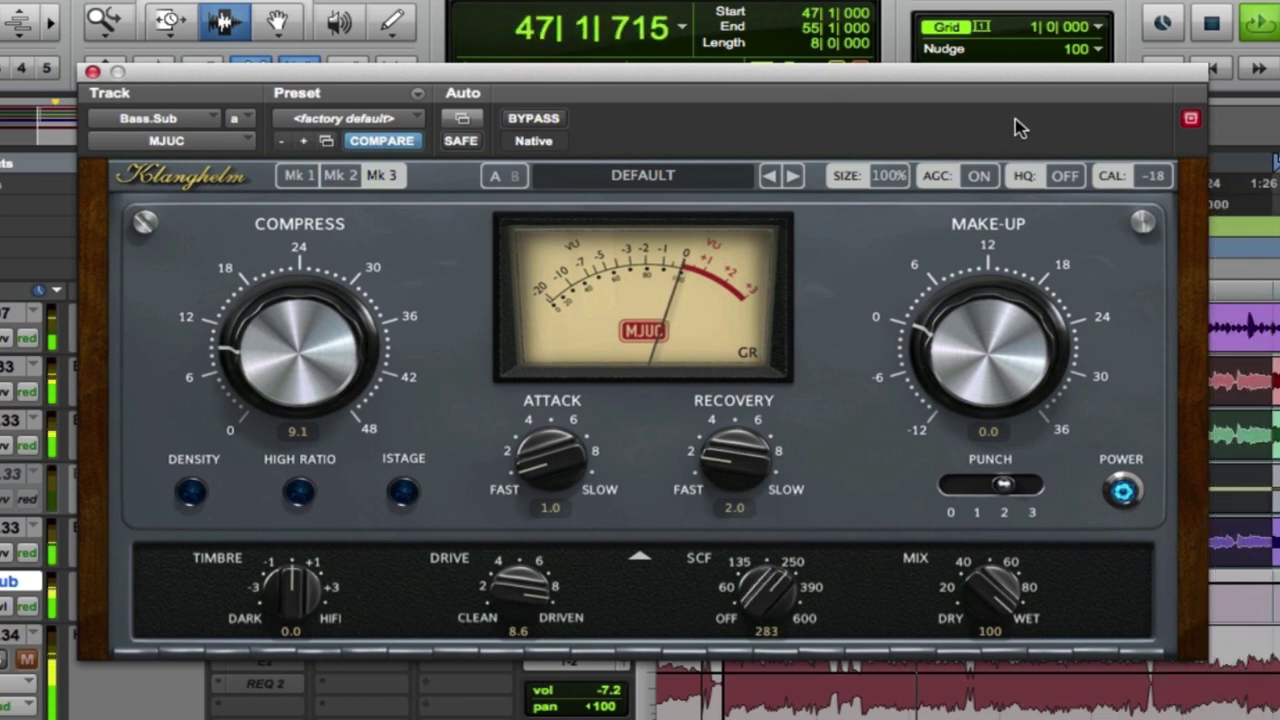
- Compare the bass with the effect bypassed and active, and set Recovery to 0.0 at the FAST end
left_click(535, 120)
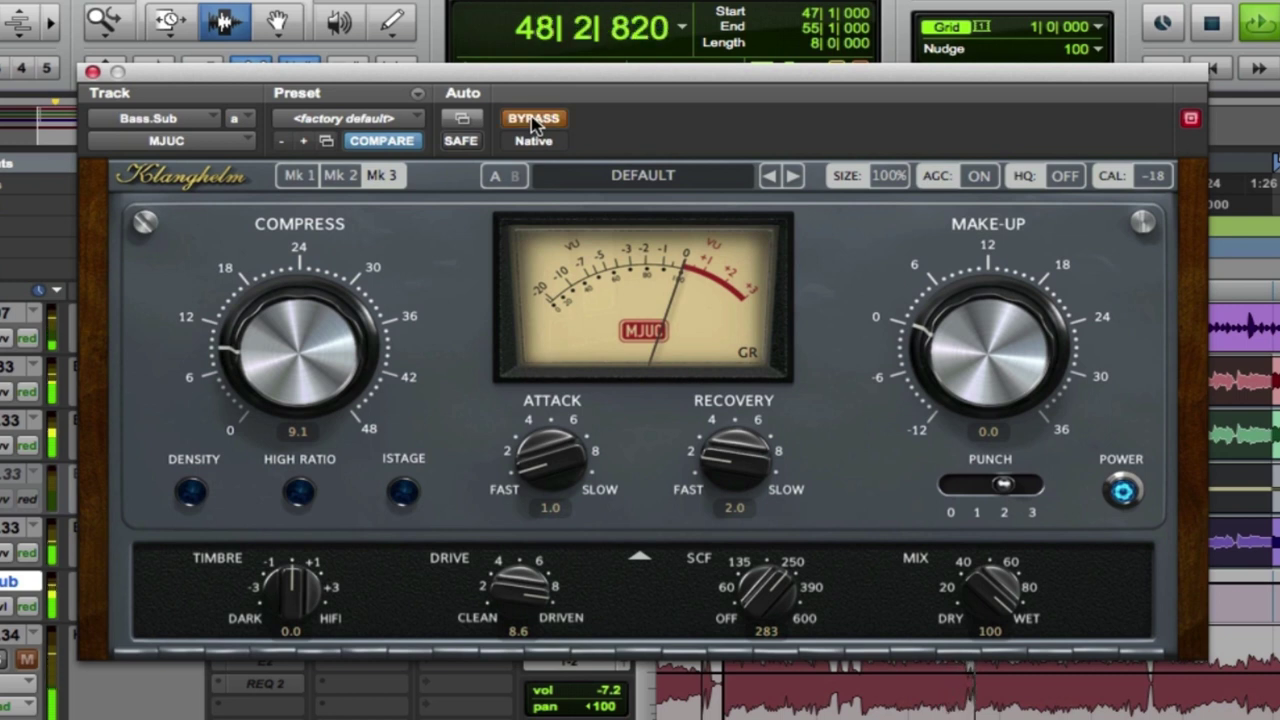
left_click(536, 120)
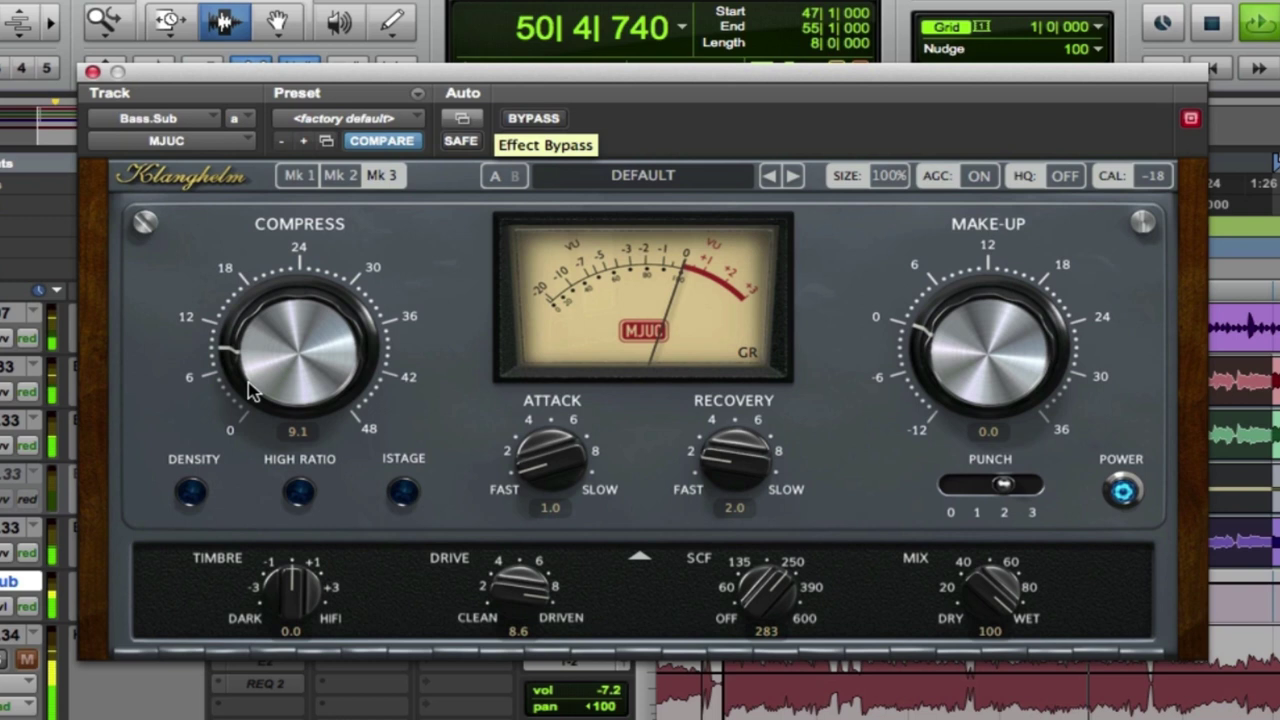
left_click_drag(707, 484, 735, 592)
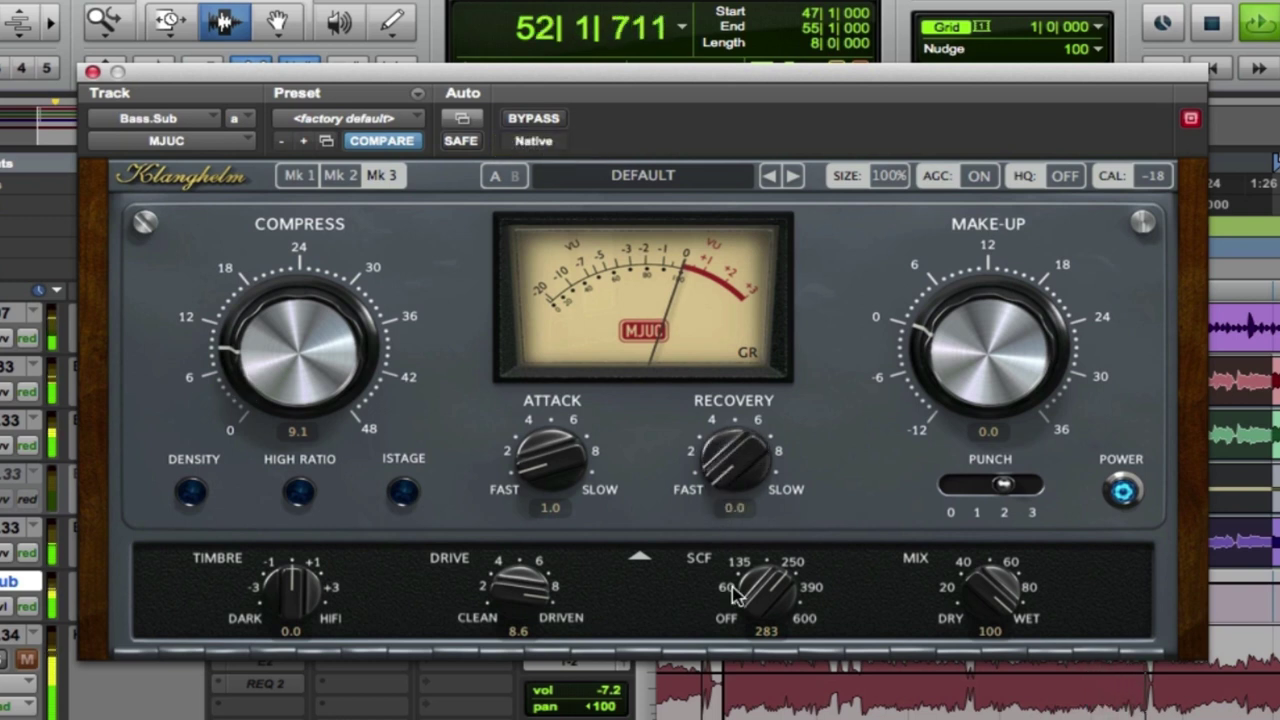
- Set Compress to 16.9 with Density on, and compare the bass with the effect bypassed and active
left_click_drag(263, 372, 268, 290)
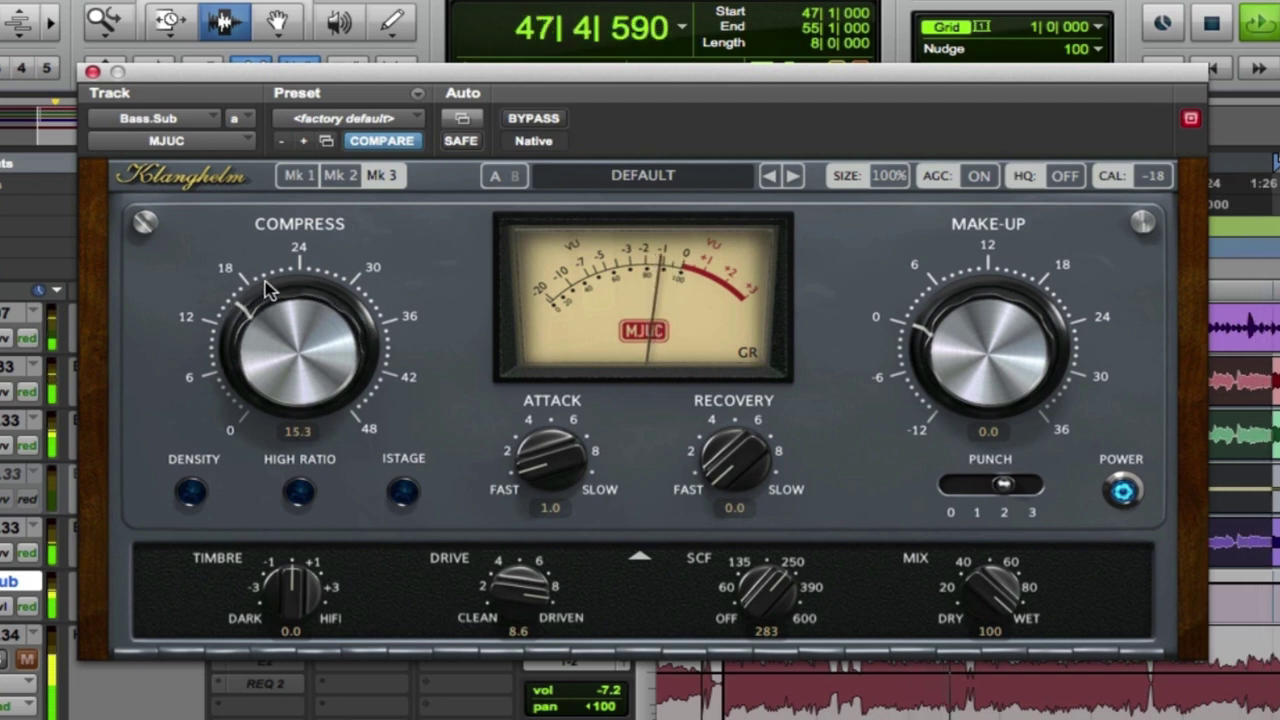
left_click_drag(268, 290, 278, 268)
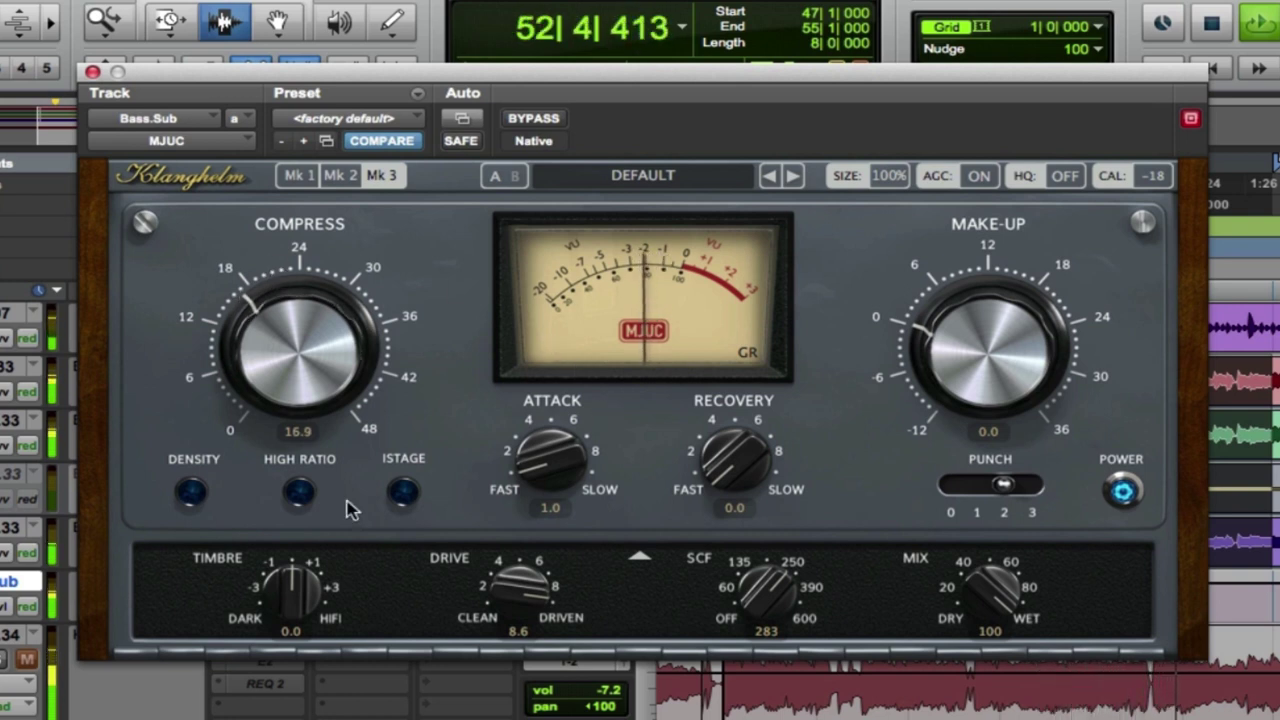
left_click(189, 498)
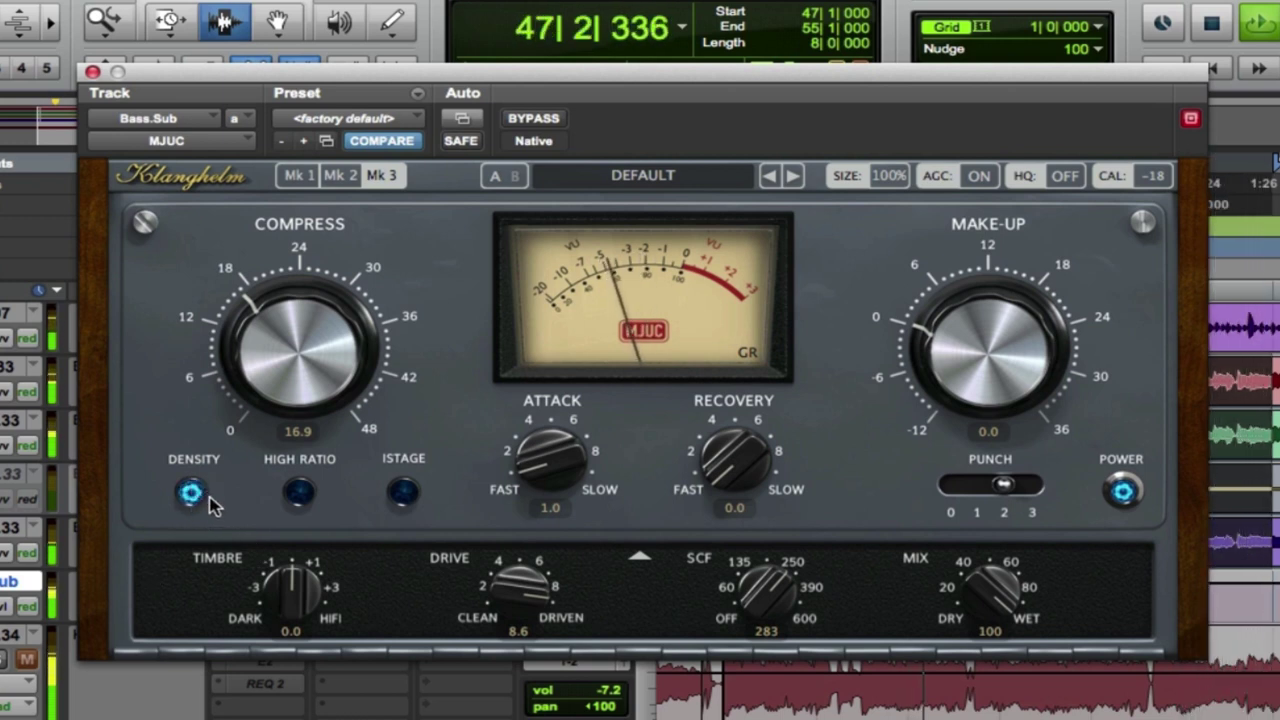
left_click(534, 119)
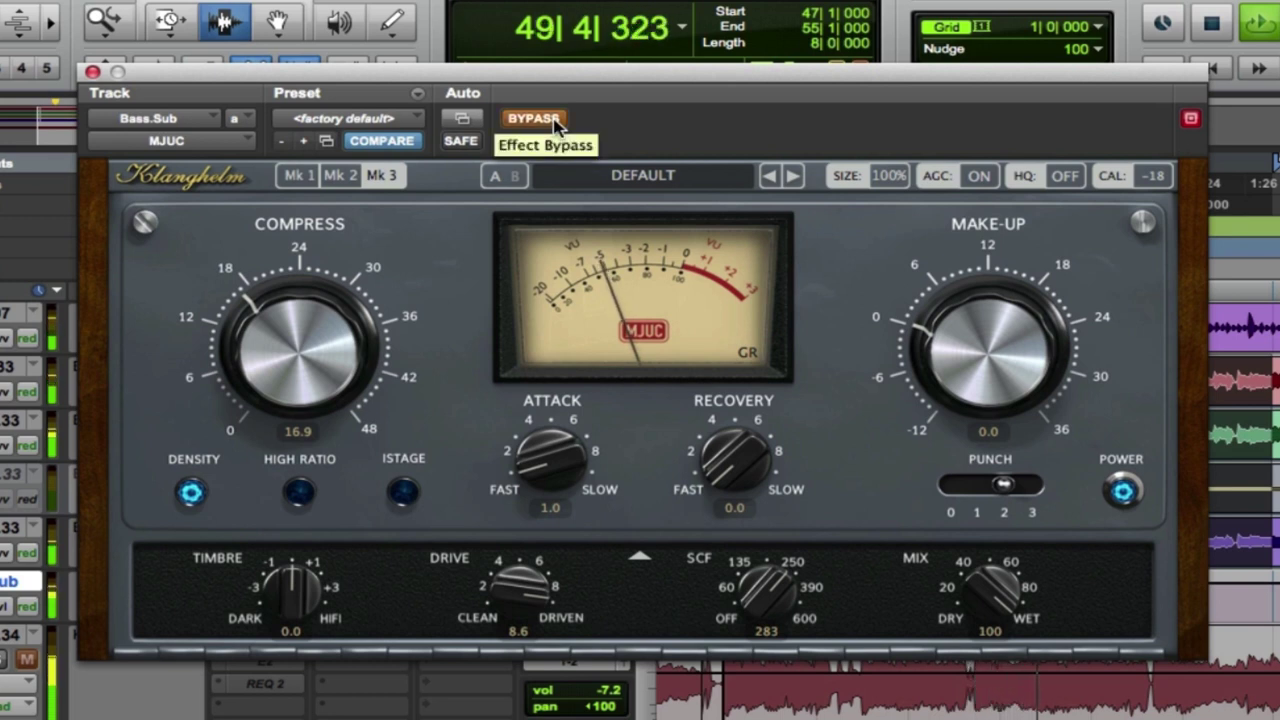
left_click(557, 121)
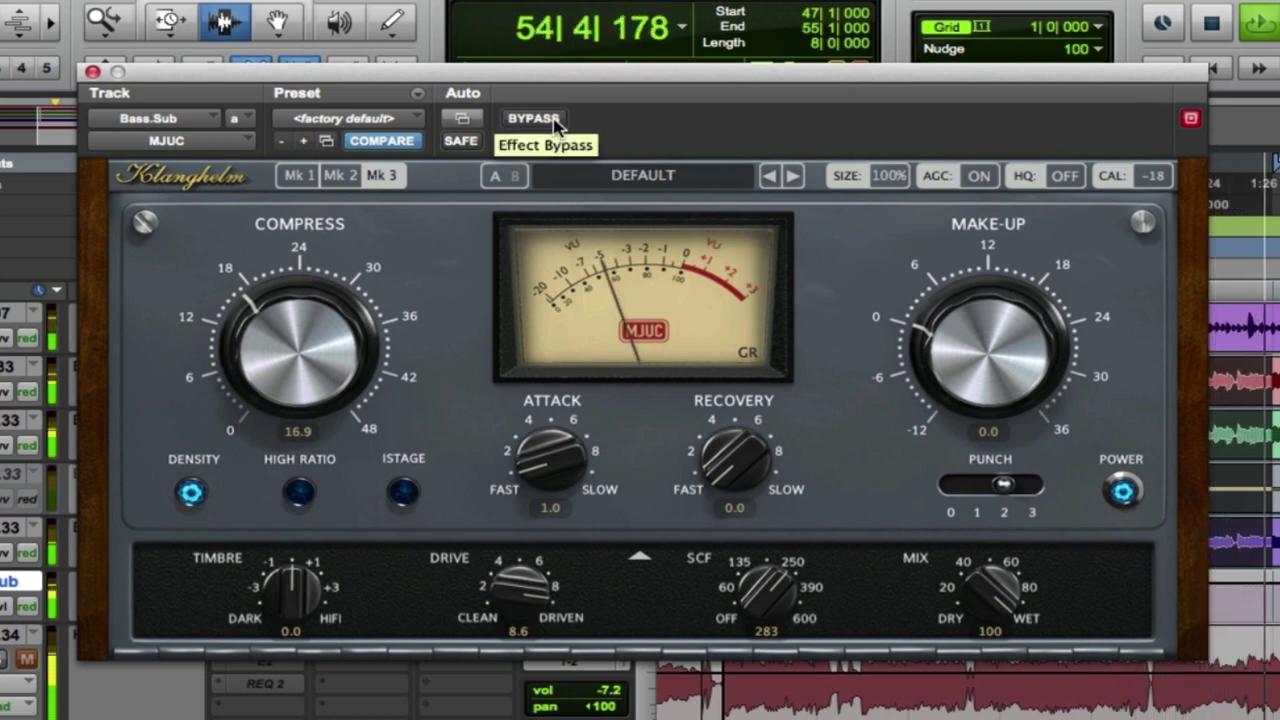
- Audition Attack at 10.0 on the bass, and set Attack to 2.4
left_click_drag(535, 462, 616, 90)
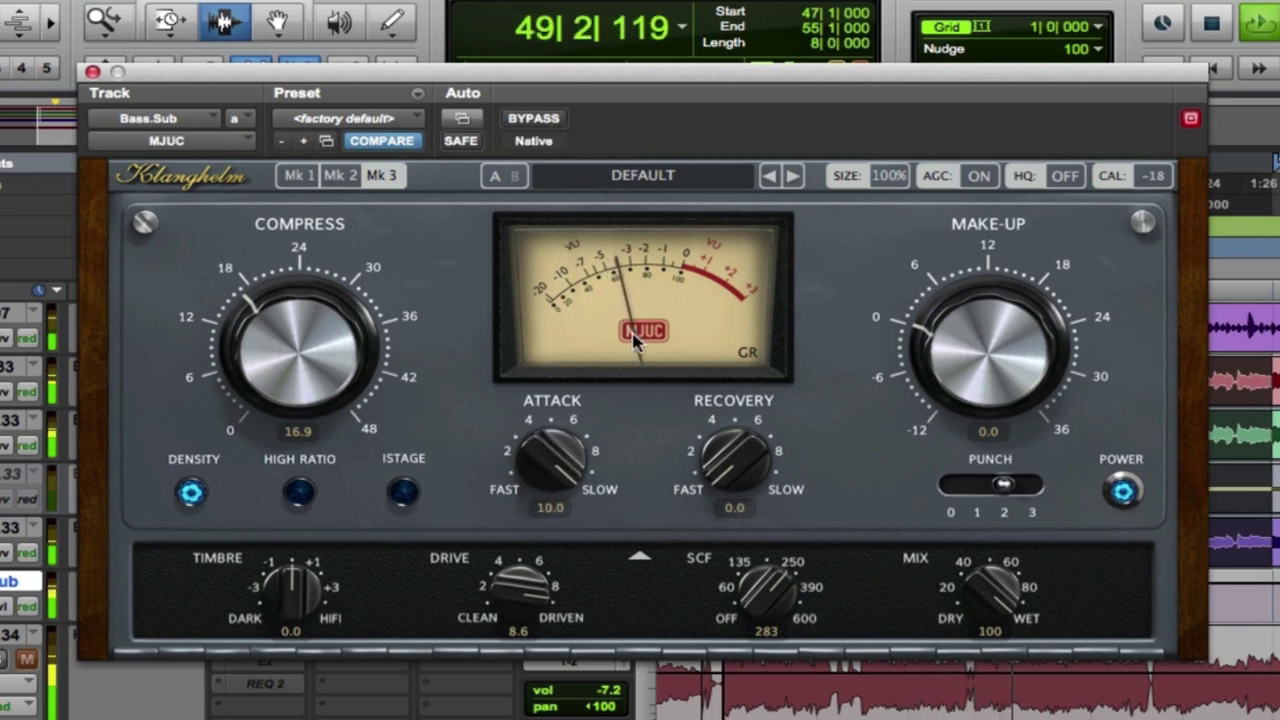
left_click(546, 460, "alt")
left_click_drag(537, 468, 540, 408)
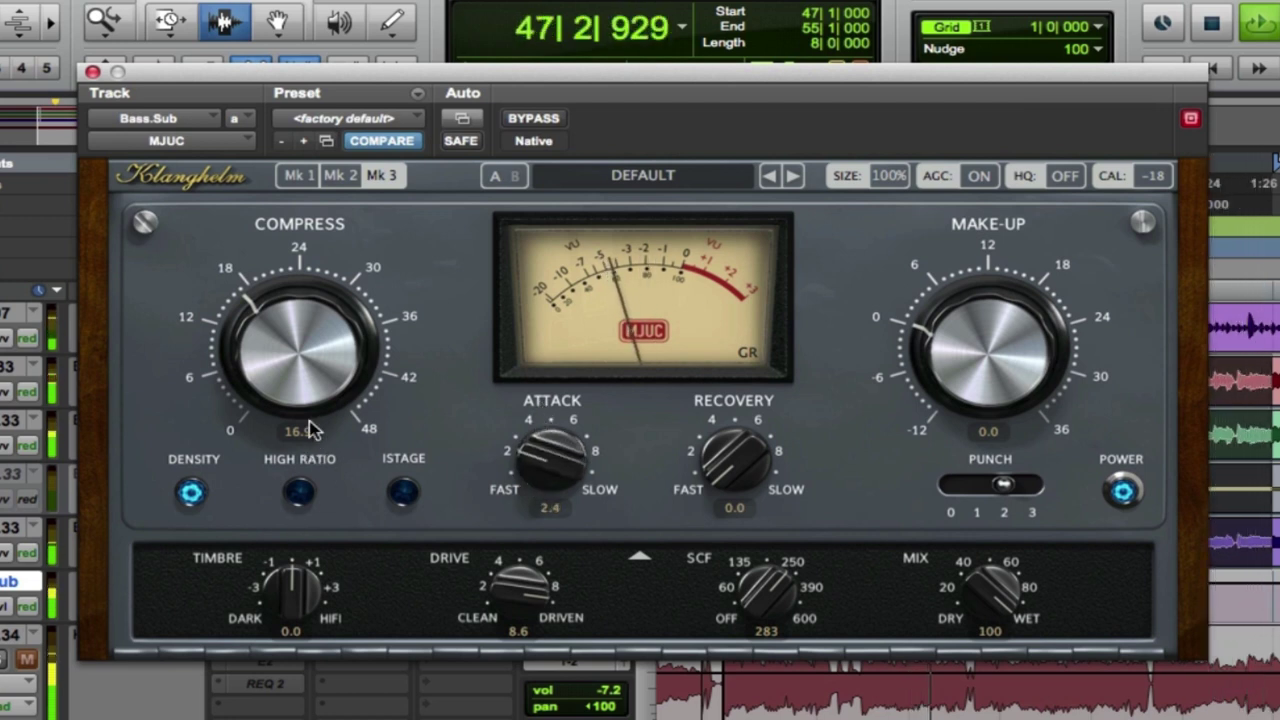
- Set Compress to 20.2 with High Ratio on, and compare the looped bass with the effect bypassed and active
left_click(300, 493)
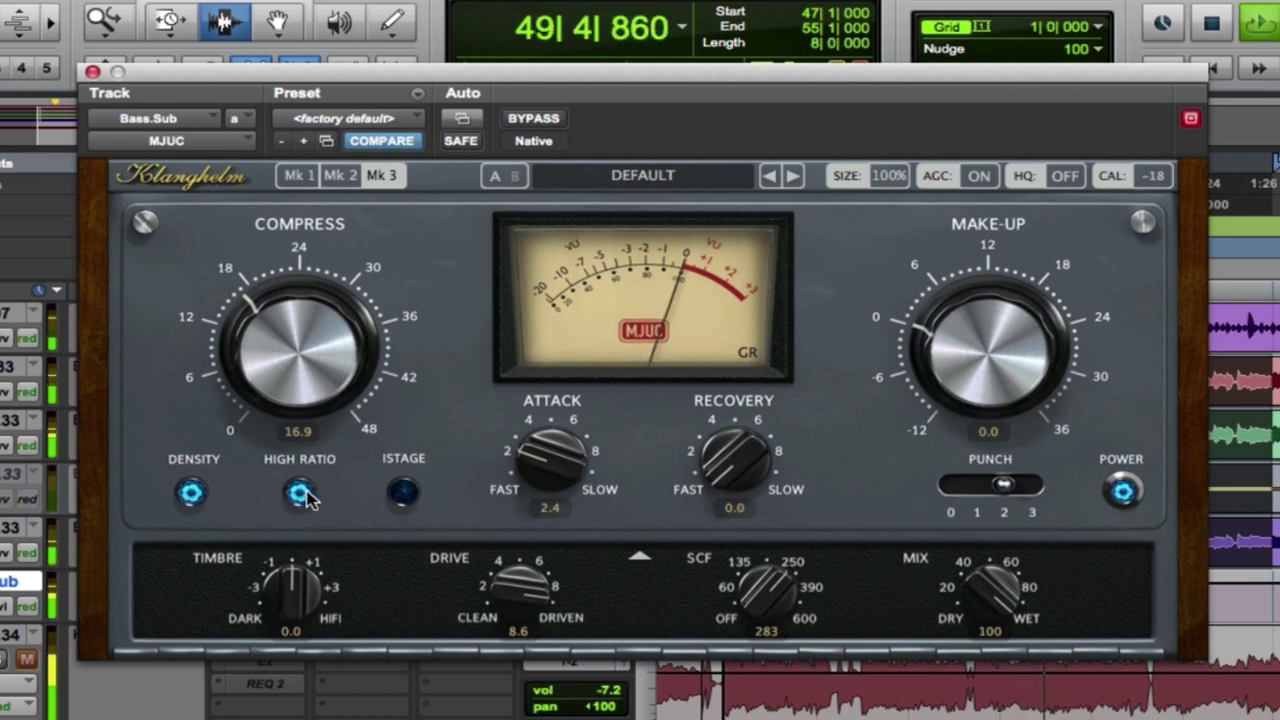
left_click_drag(272, 372, 292, 305)
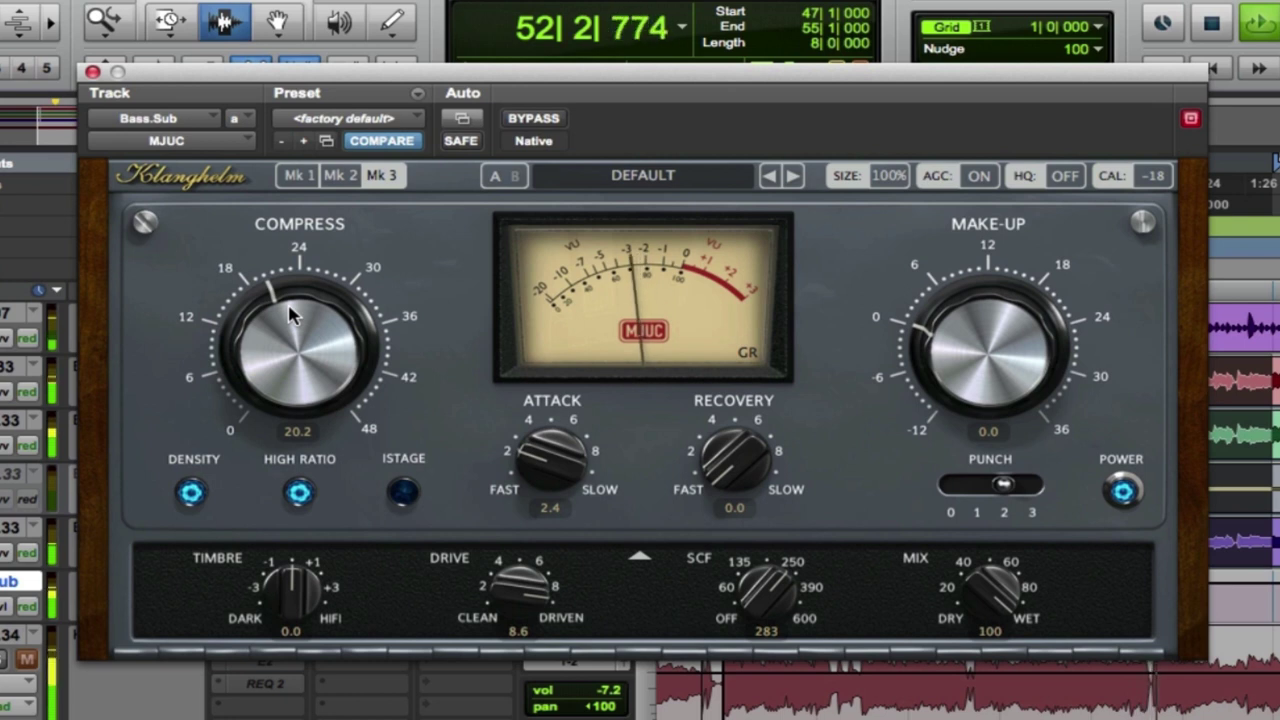
left_click(545, 120)
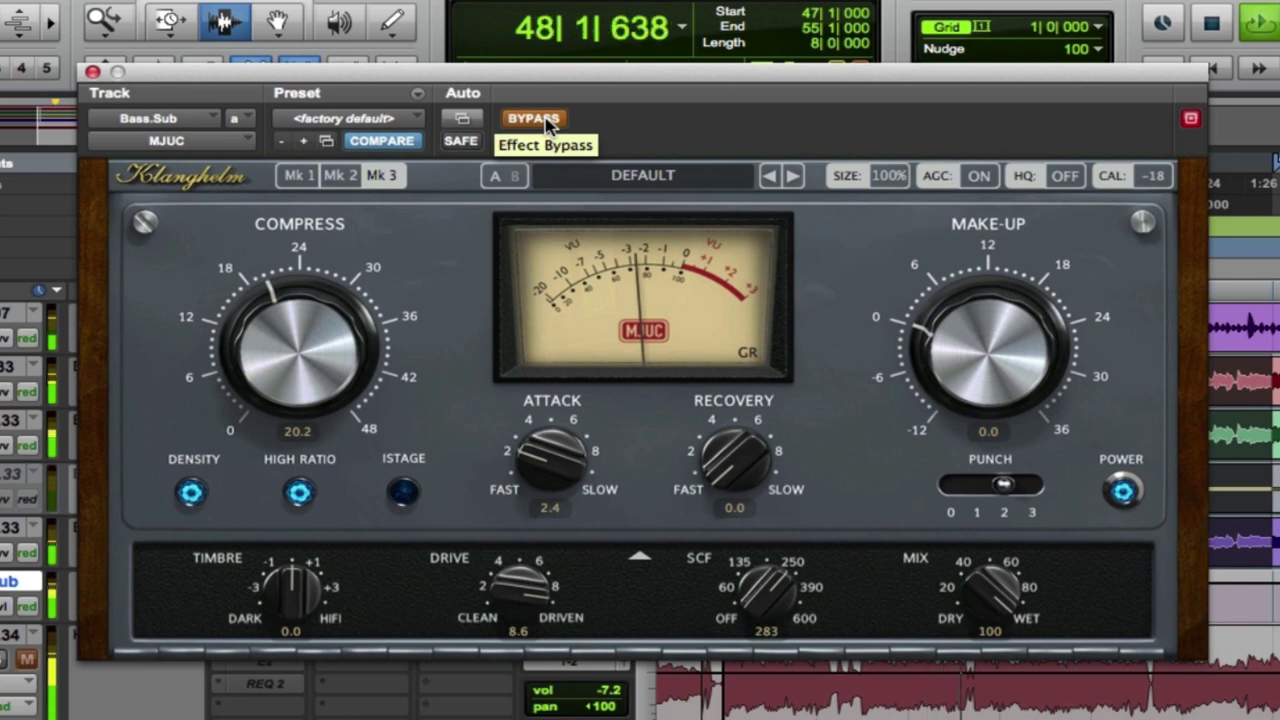
left_click(546, 119)
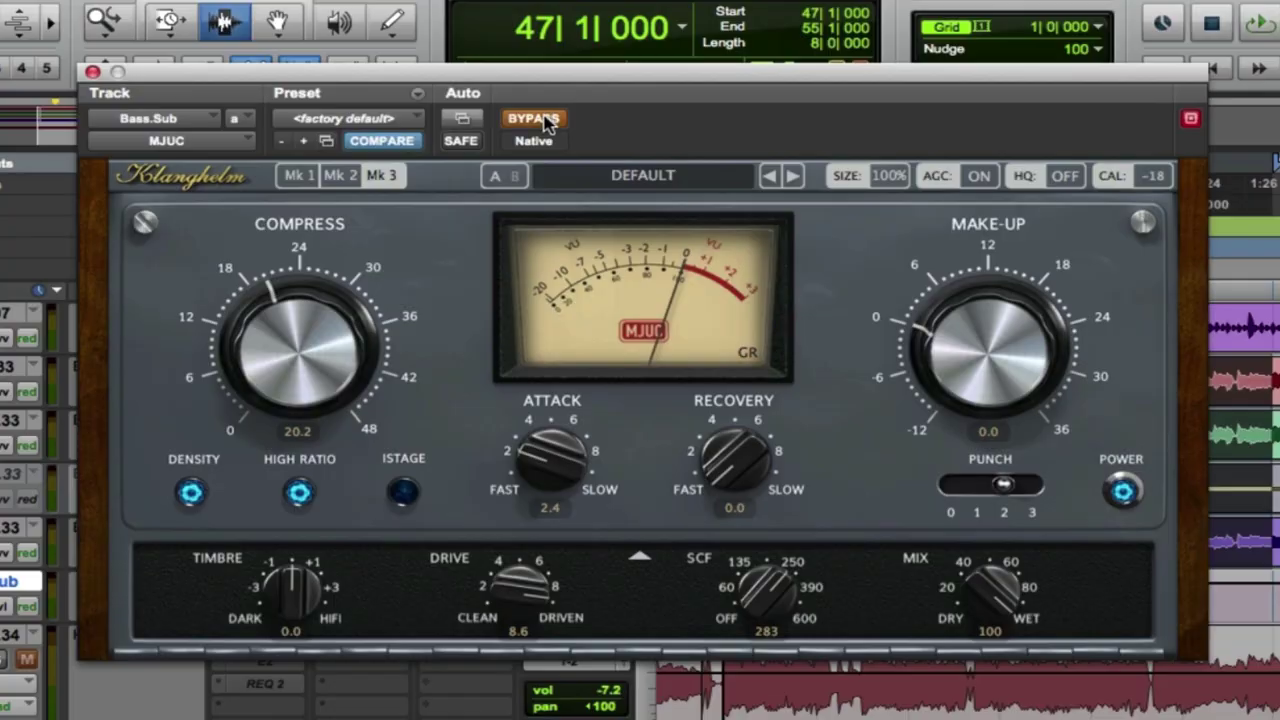
key("space")
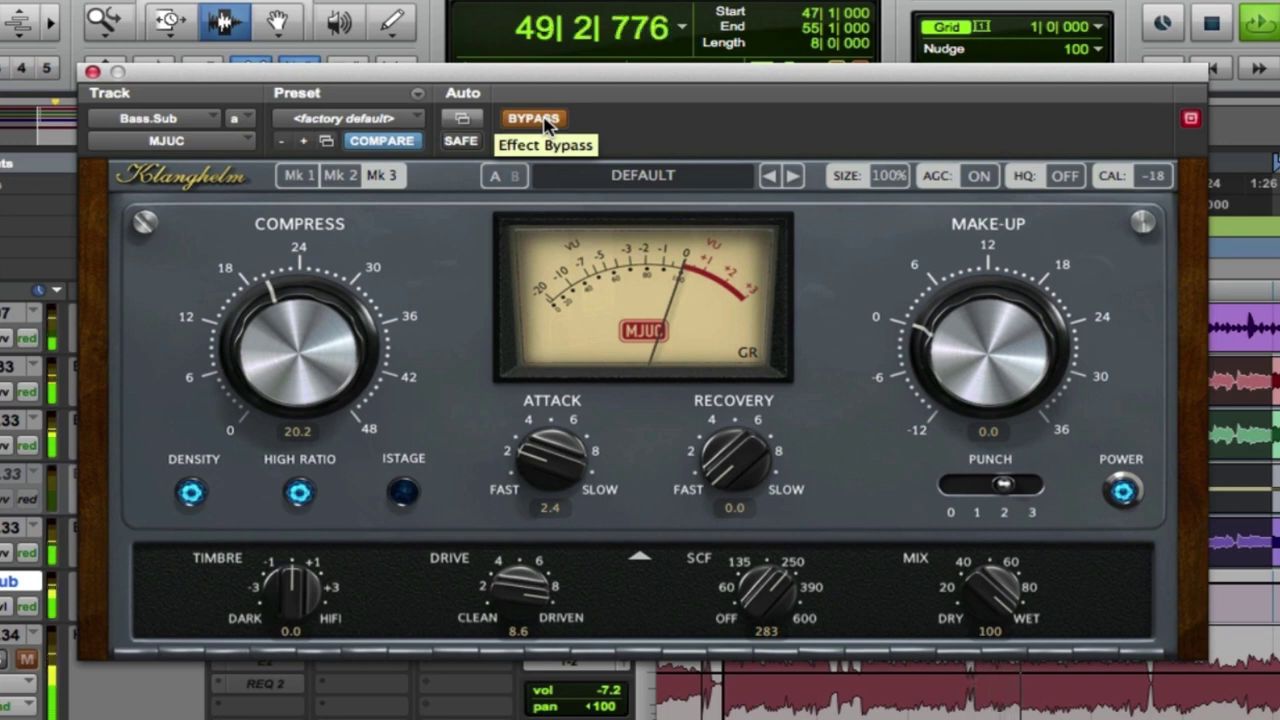
left_click(544, 119)
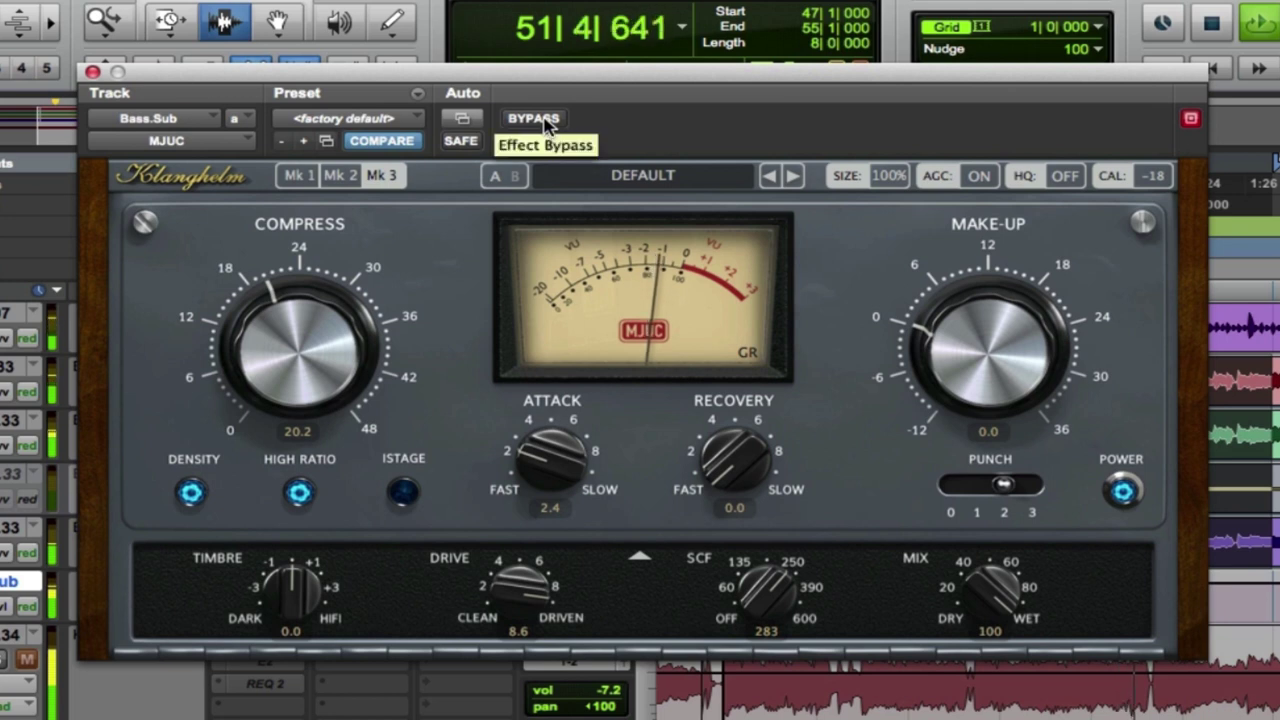
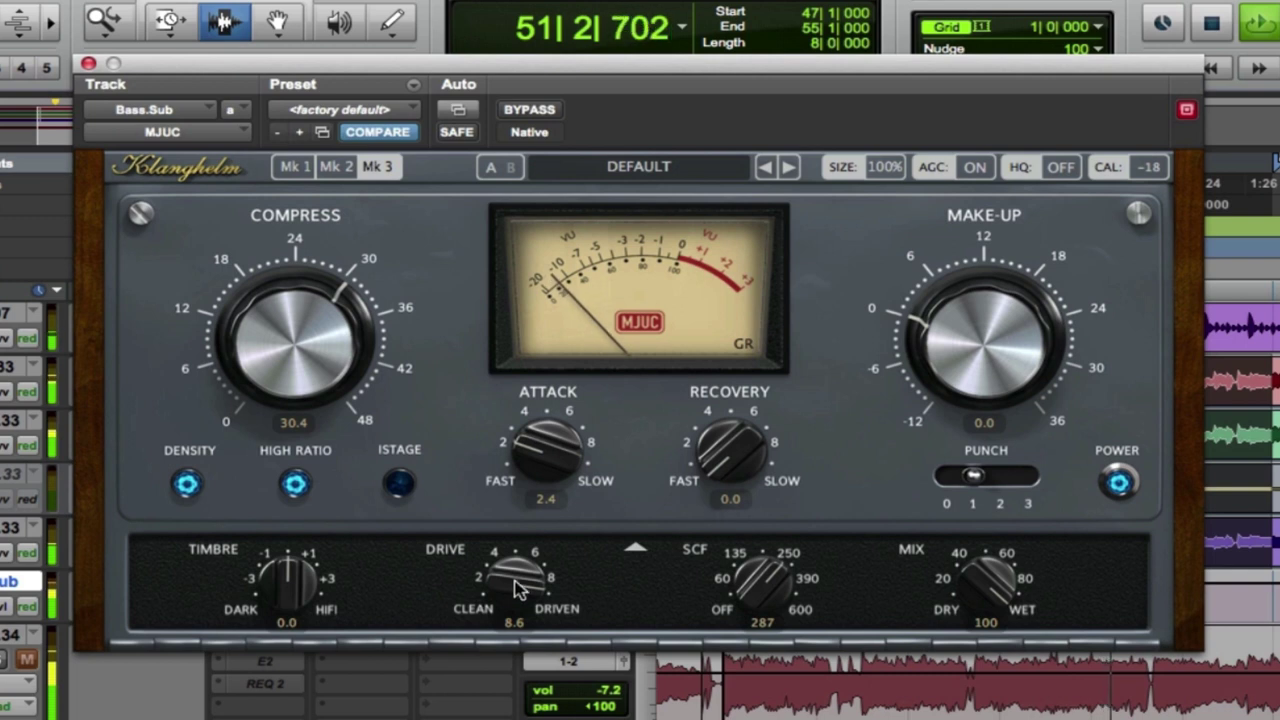
- Set Drive to 10.0 and Timbre to -5.0, the fully dark end
left_click_drag(500, 583, 528, 432)
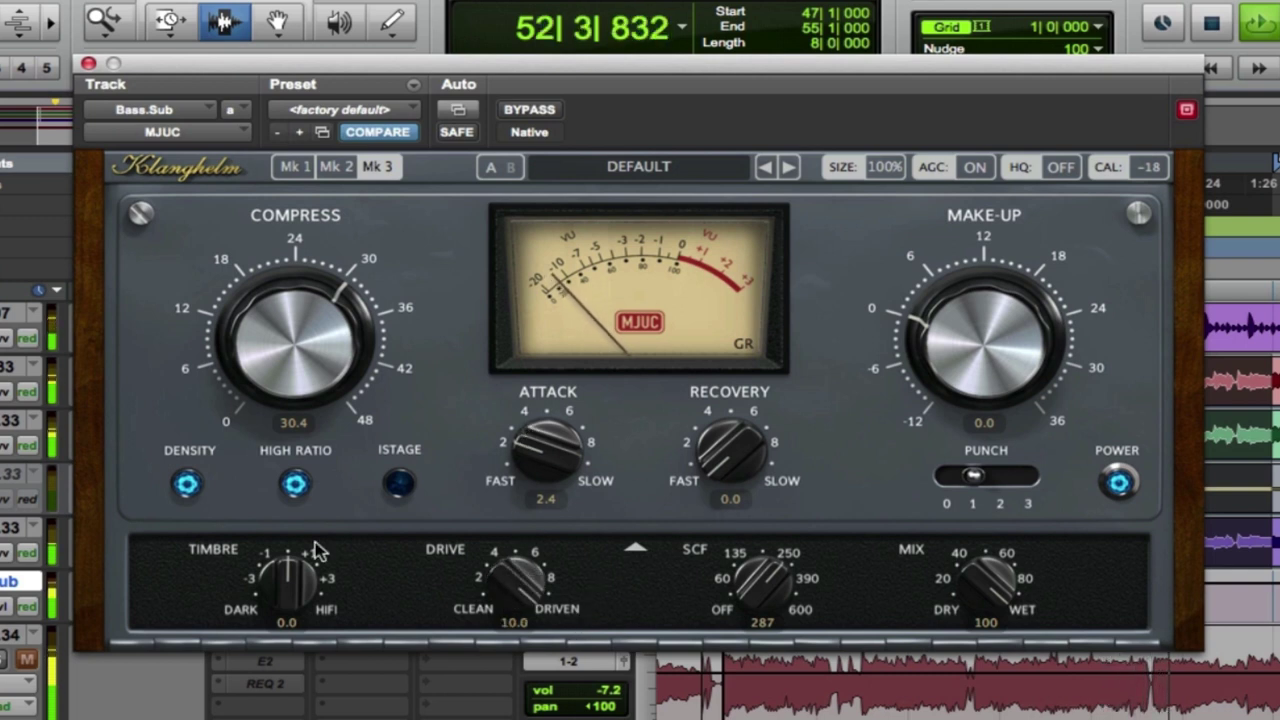
mouse_move(293, 601)
left_mouse_down()
mouse_move(290, 620)
mouse_move(287, 590)
left_mouse_up()
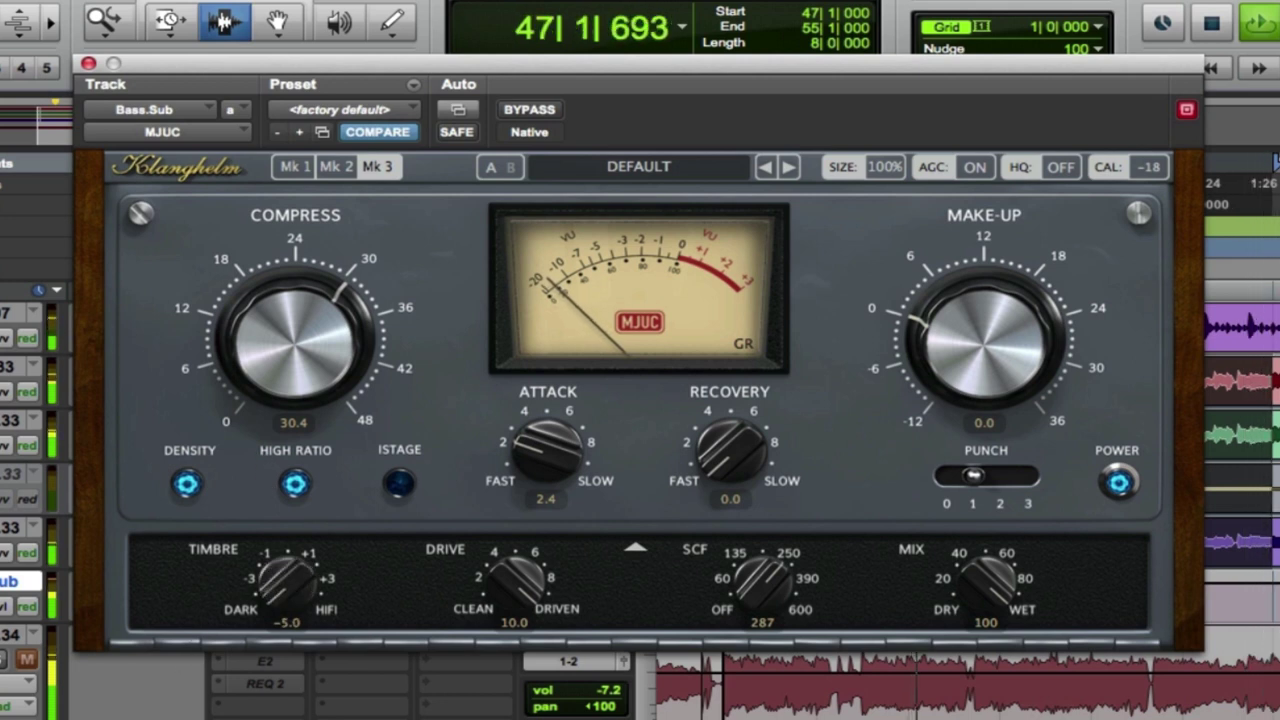
- Lower Mix to 52 for parallel compression, and compare the bass with the effect bypassed and active
left_click_drag(968, 588, 911, 712)
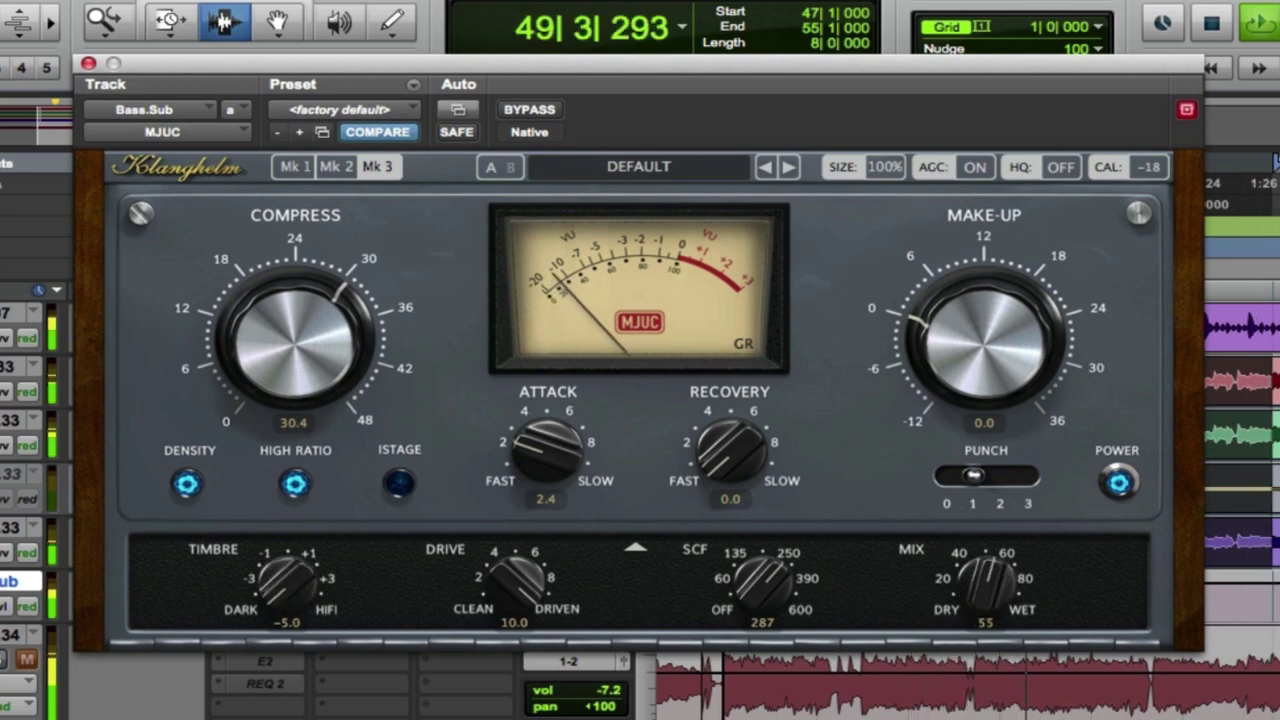
left_click_drag(985, 578, 930, 648)
left_click(530, 111)
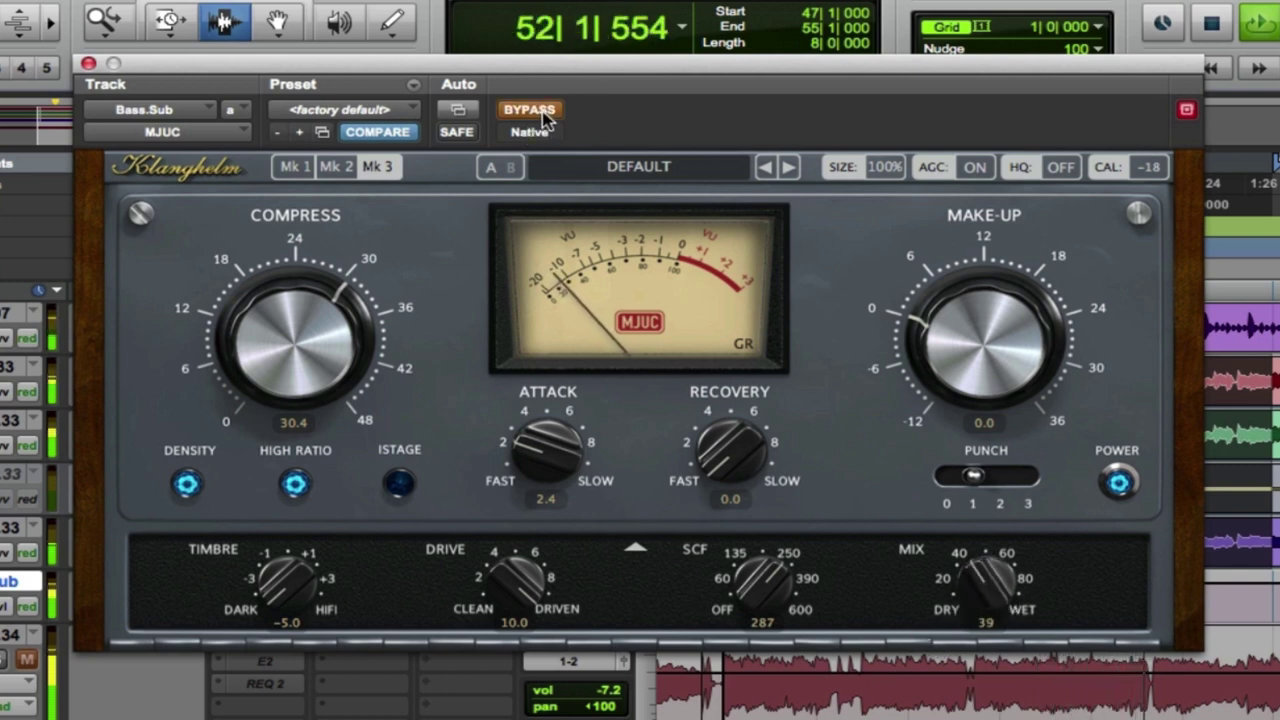
left_click(543, 115)
left_click_drag(985, 578, 983, 524)
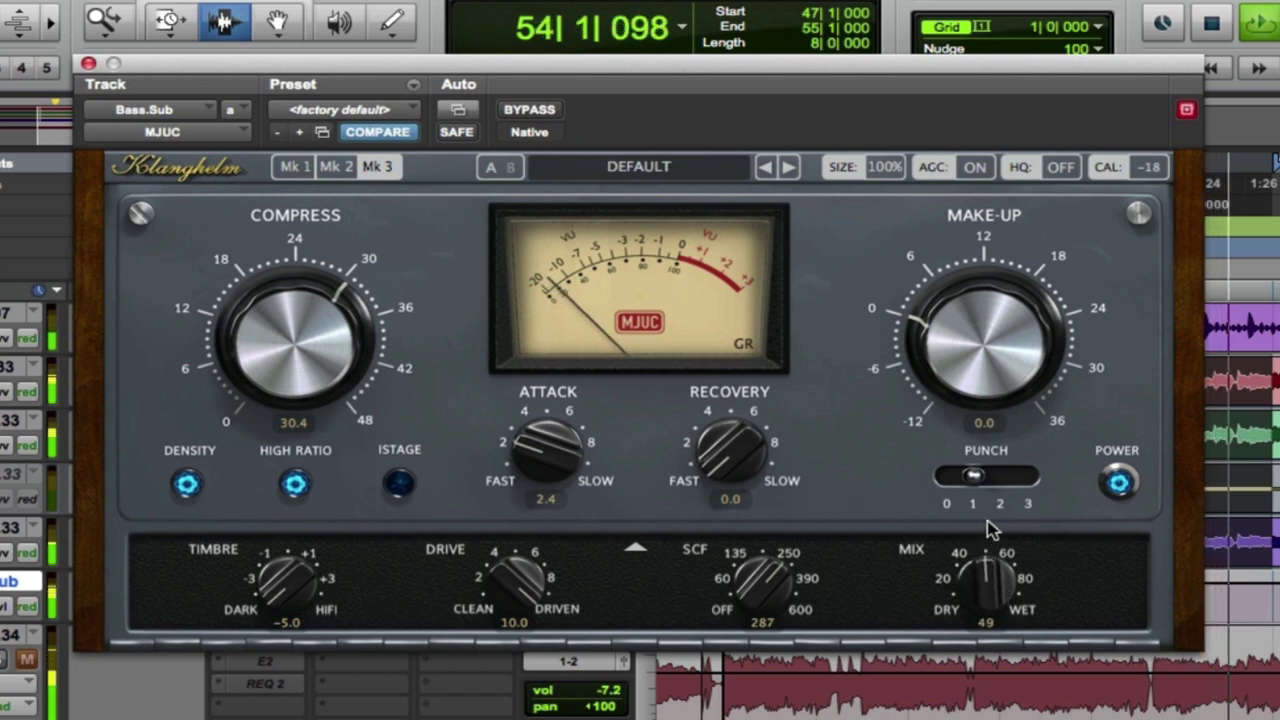
left_click(555, 114)
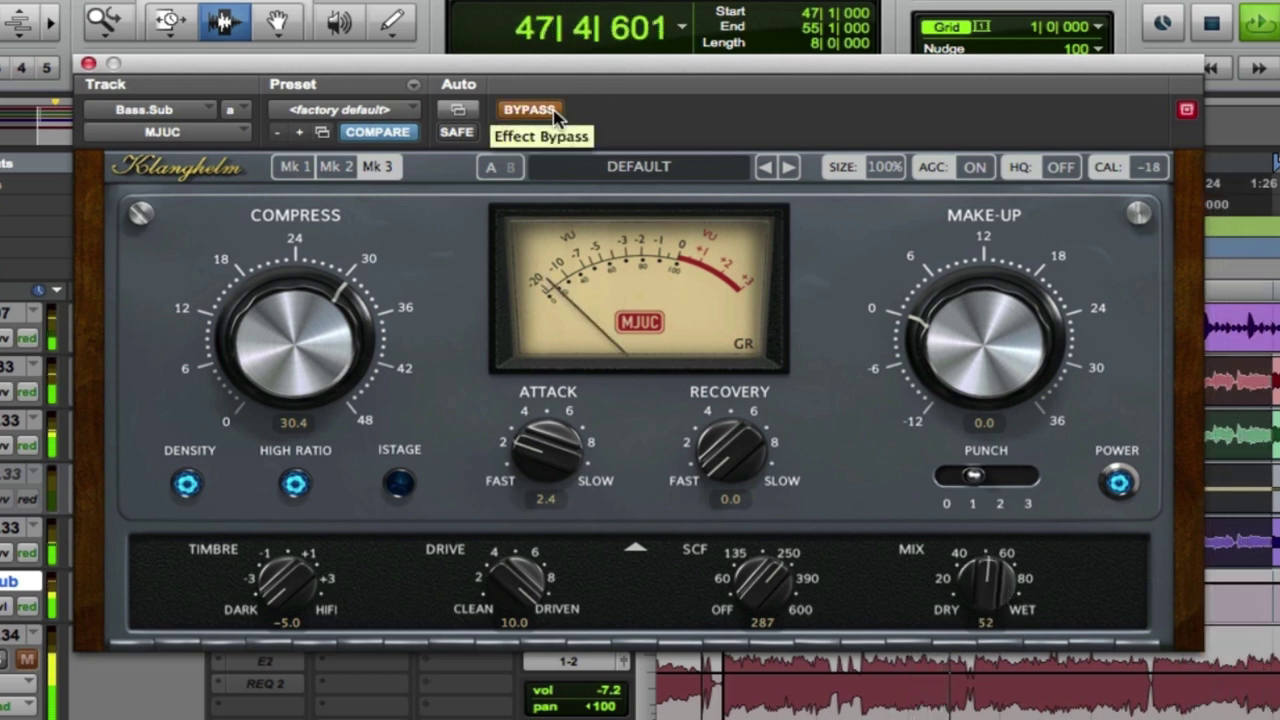
left_click(555, 114)
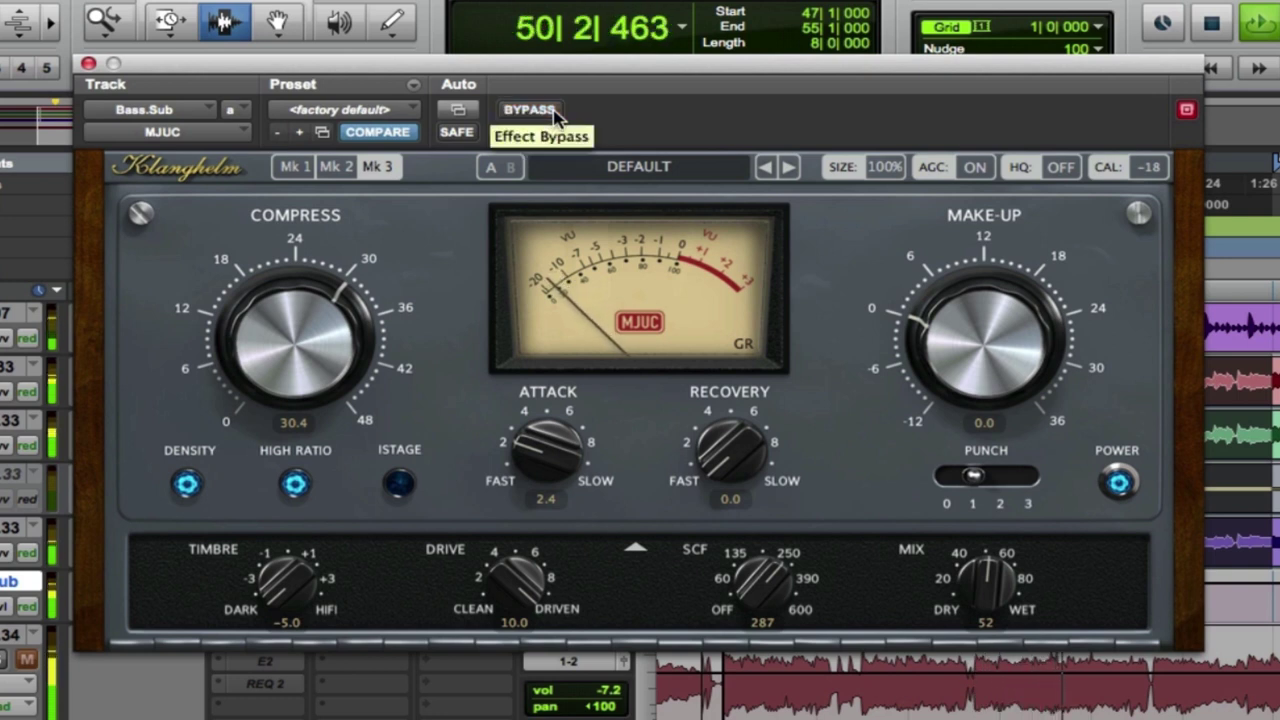
key("space")
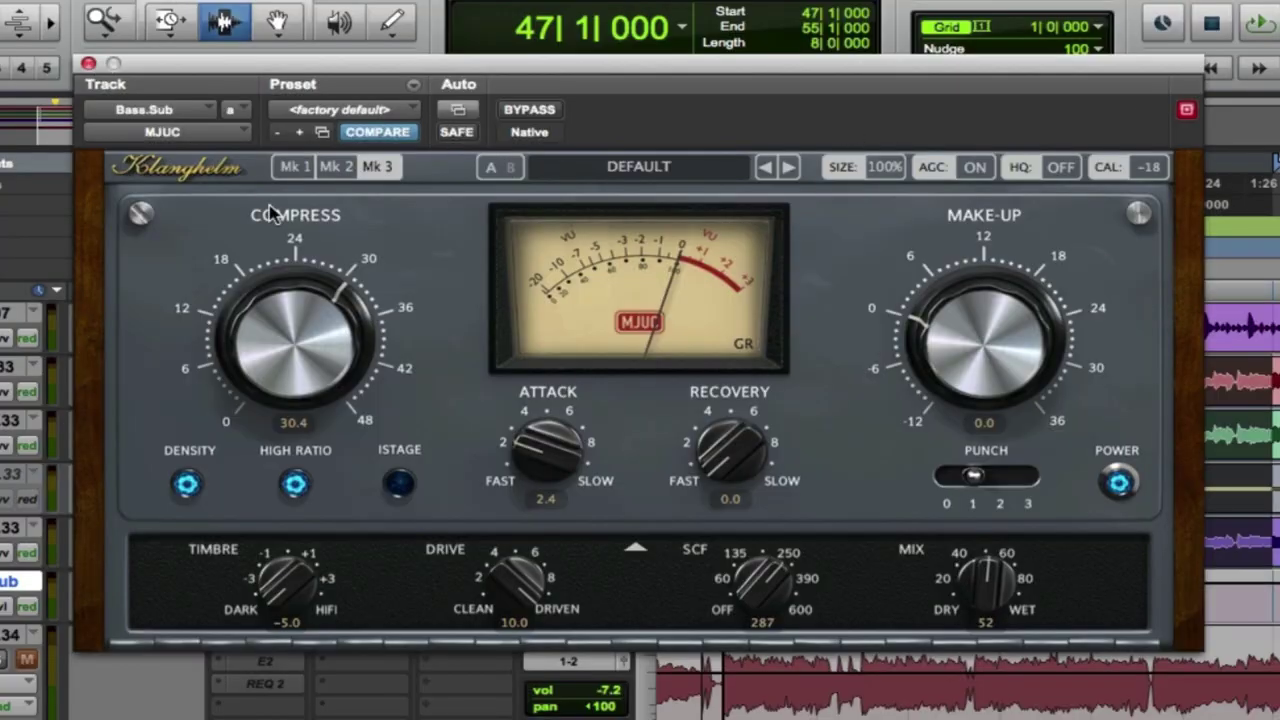
- Compare the bass through the Mk 1, Mk 2 and Mk 3 compressor models during playback
left_click(294, 170)
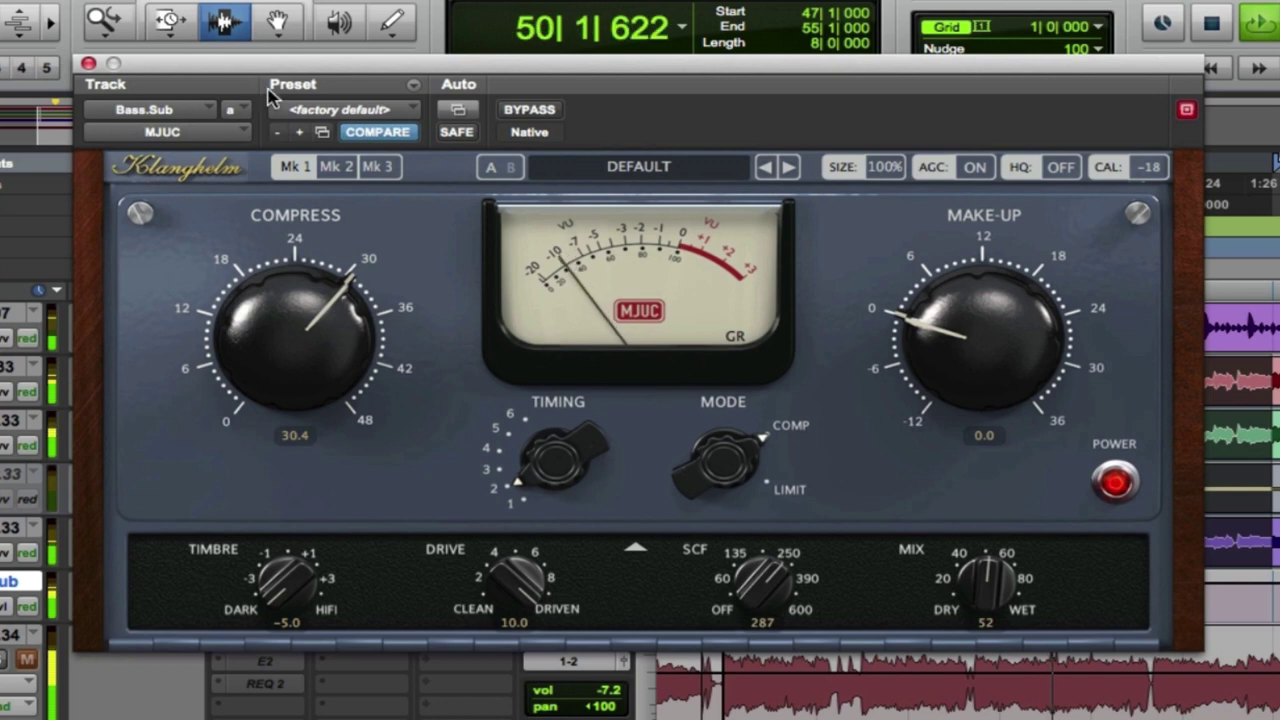
left_click(338, 170)
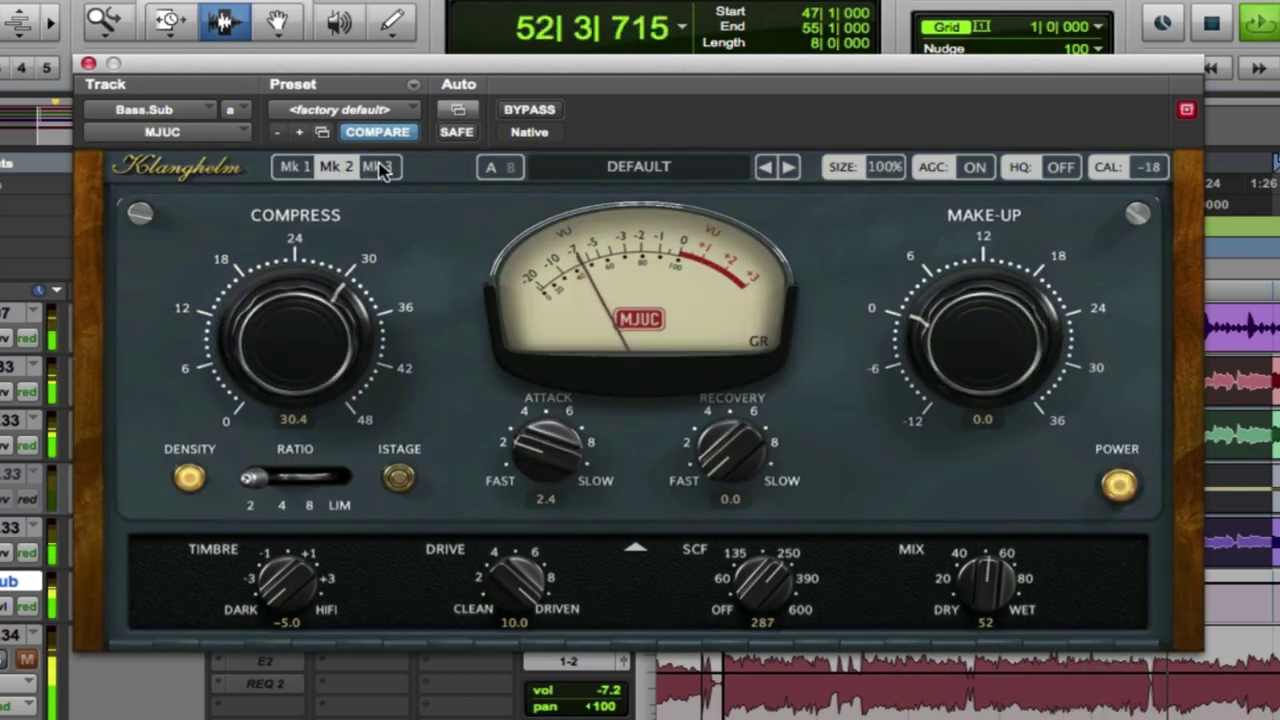
left_click(379, 170)
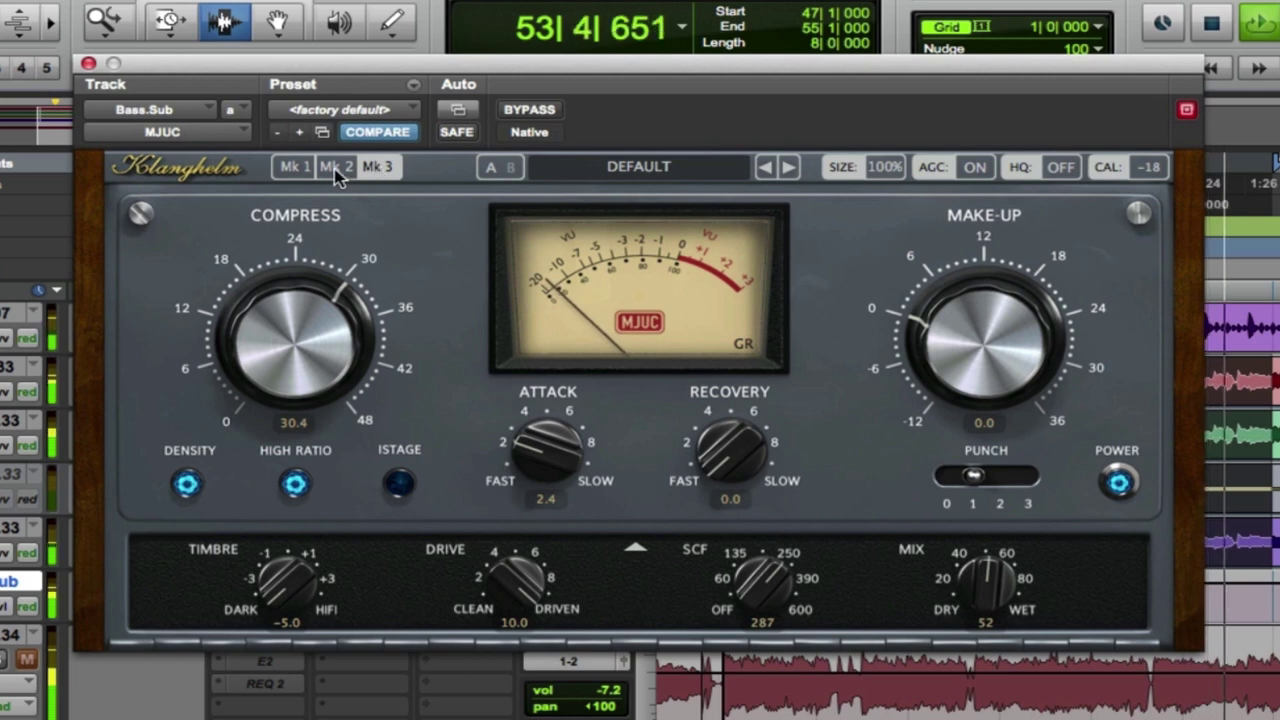
left_click(338, 170)
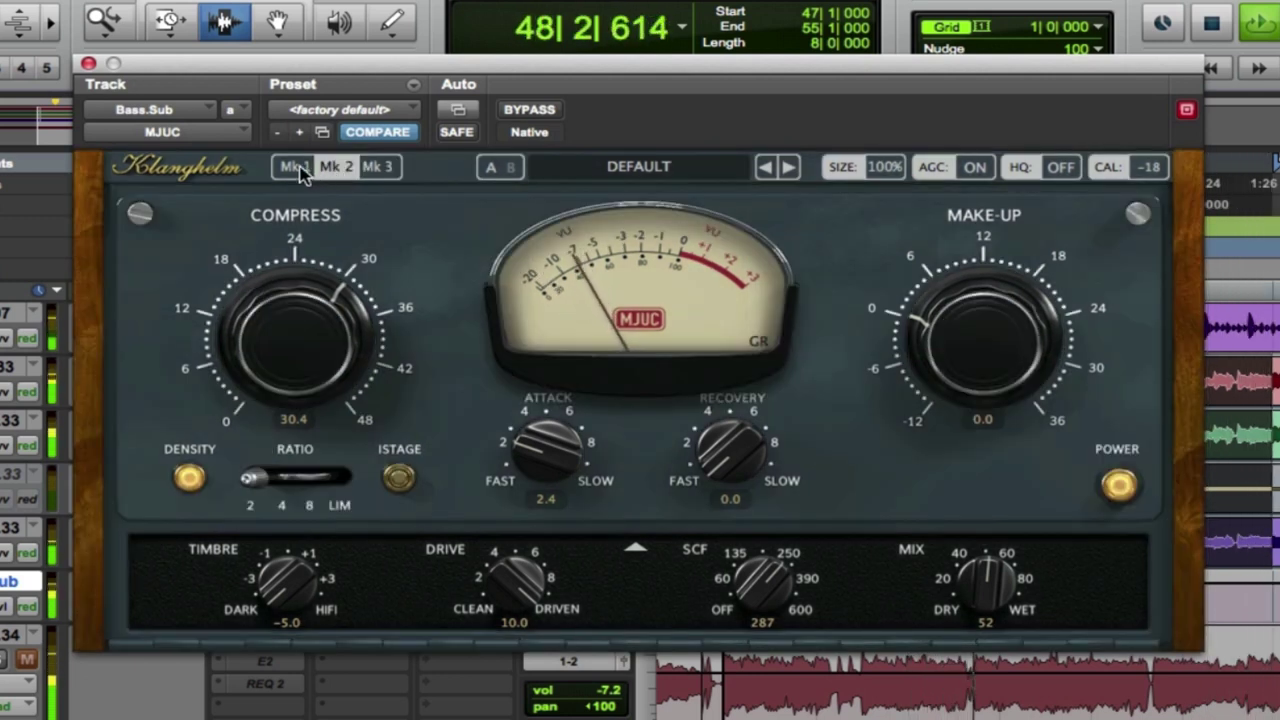
left_click(294, 168)
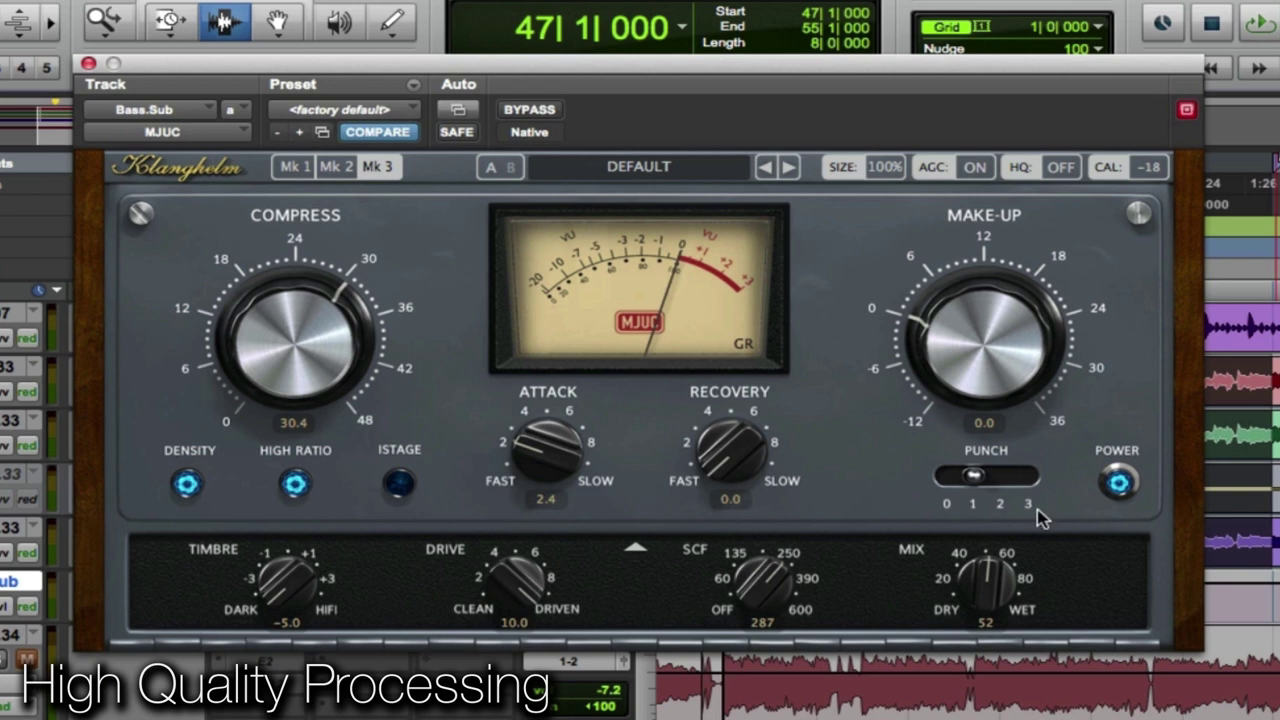
- Set Mix to 100, and compare the bass with HQ processing on and off
left_click_drag(983, 605, 965, 302)
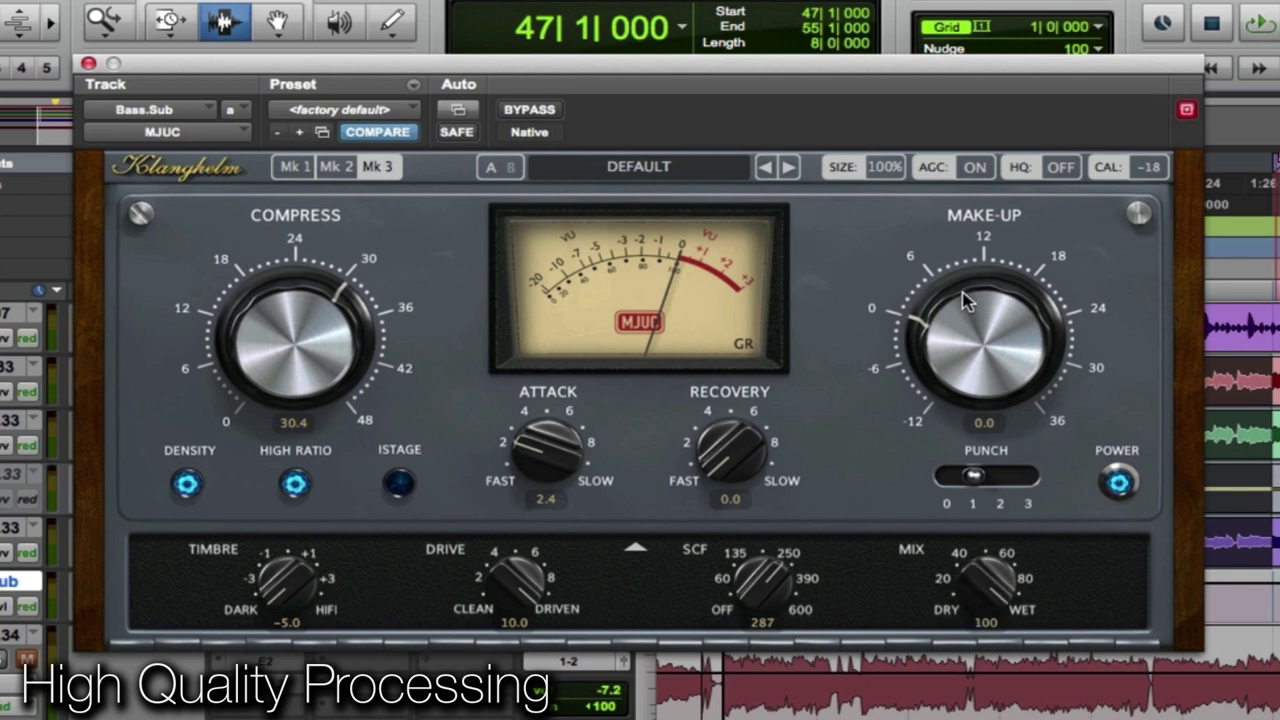
left_click(1062, 168)
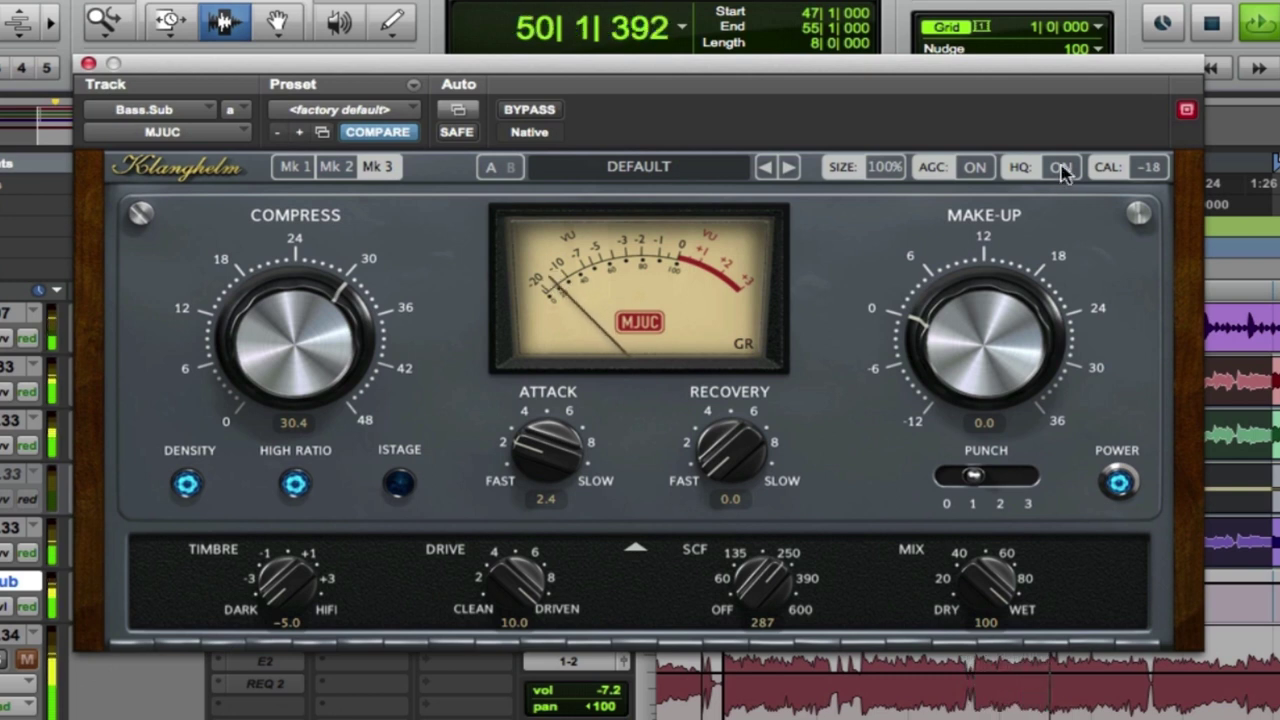
left_click(1061, 168)
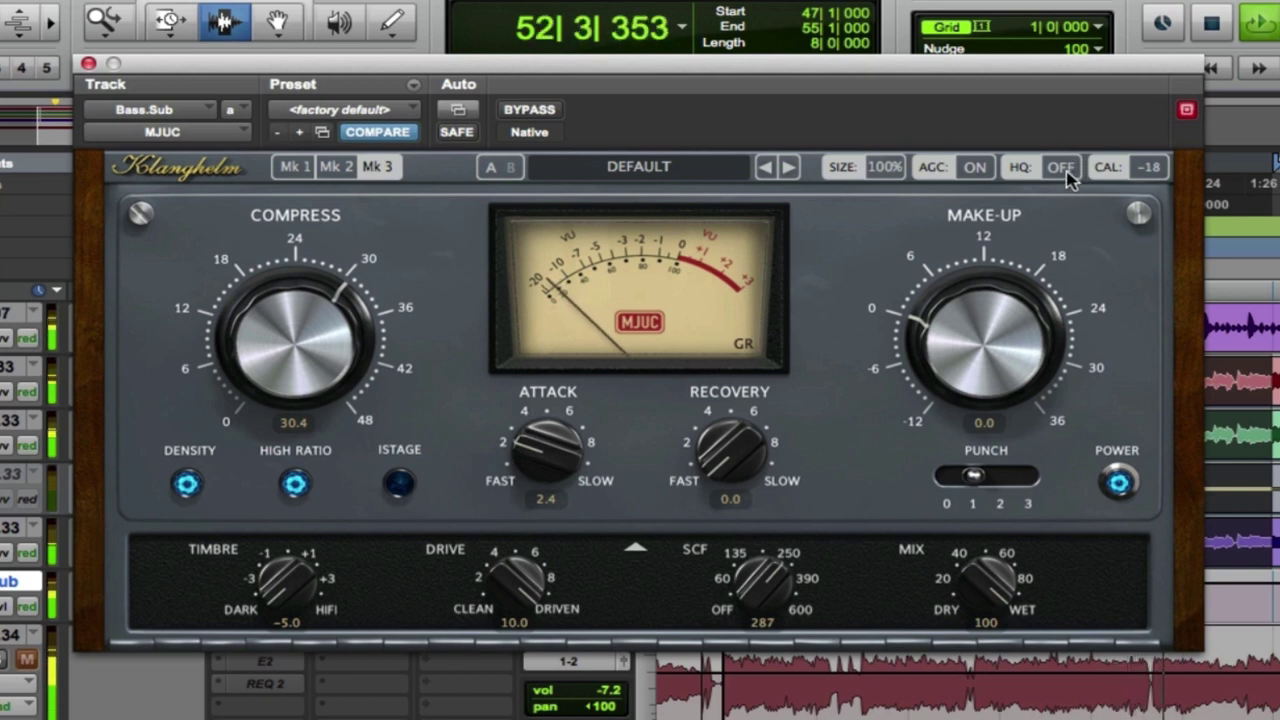
left_click(1066, 172)
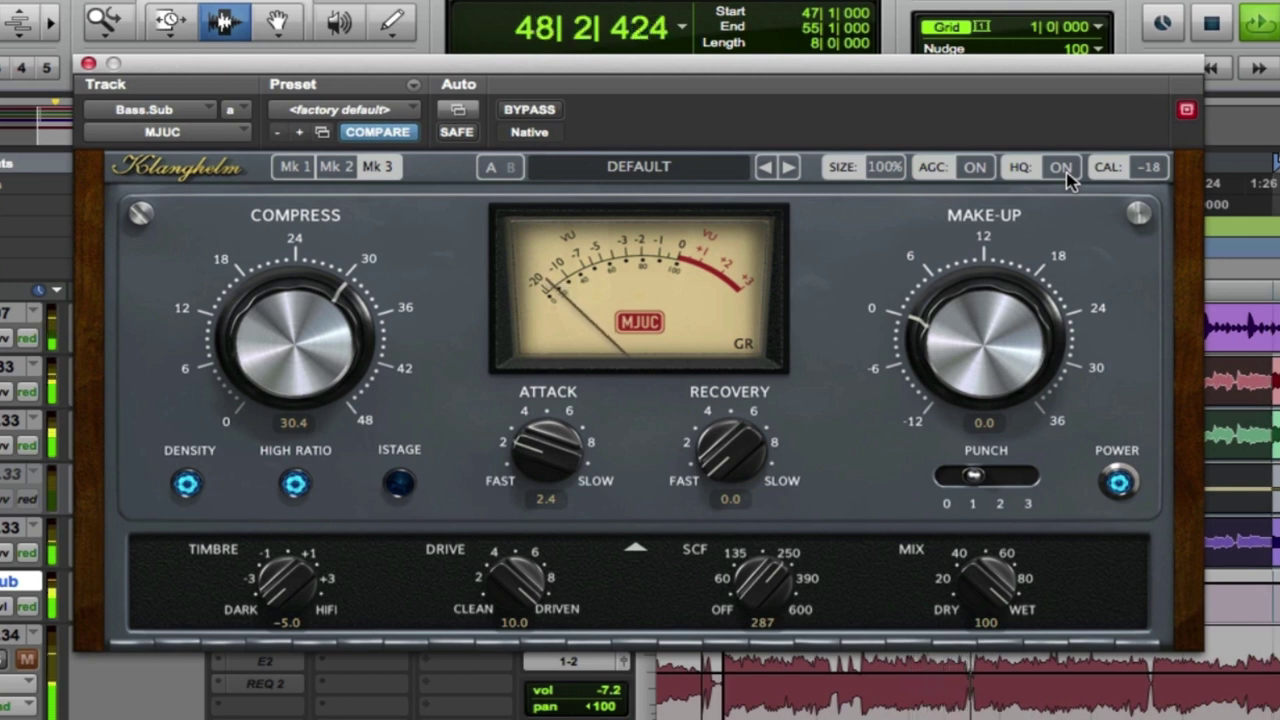
left_click(1063, 168)
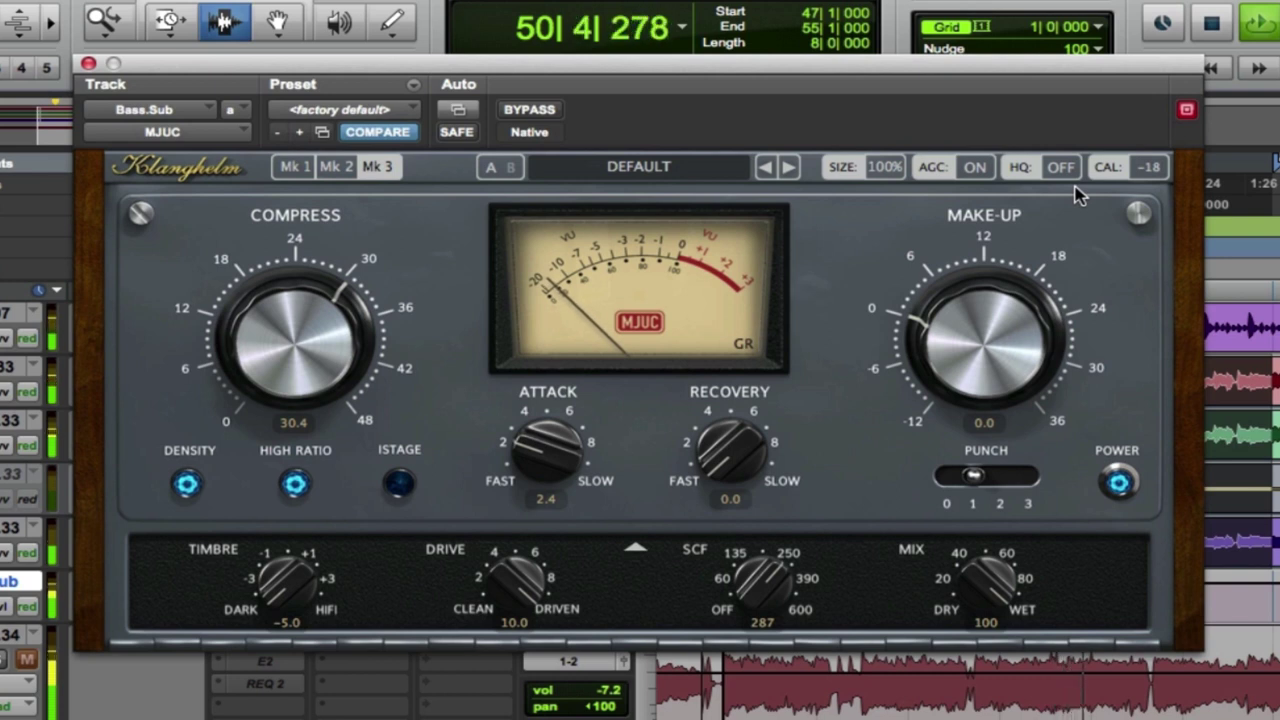
key("space")
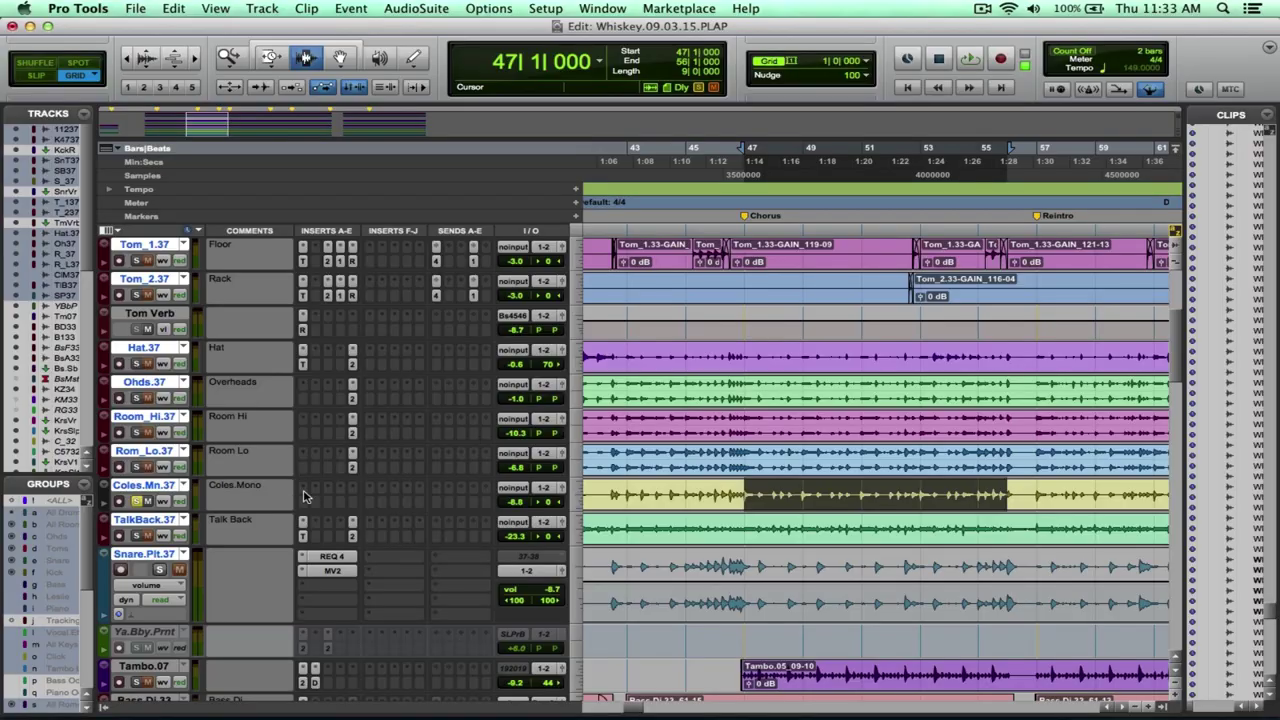
- Play the Coles.Mono drum room track, and insert MJUC (mono) from the Dynamics plug-ins on it
key("space")
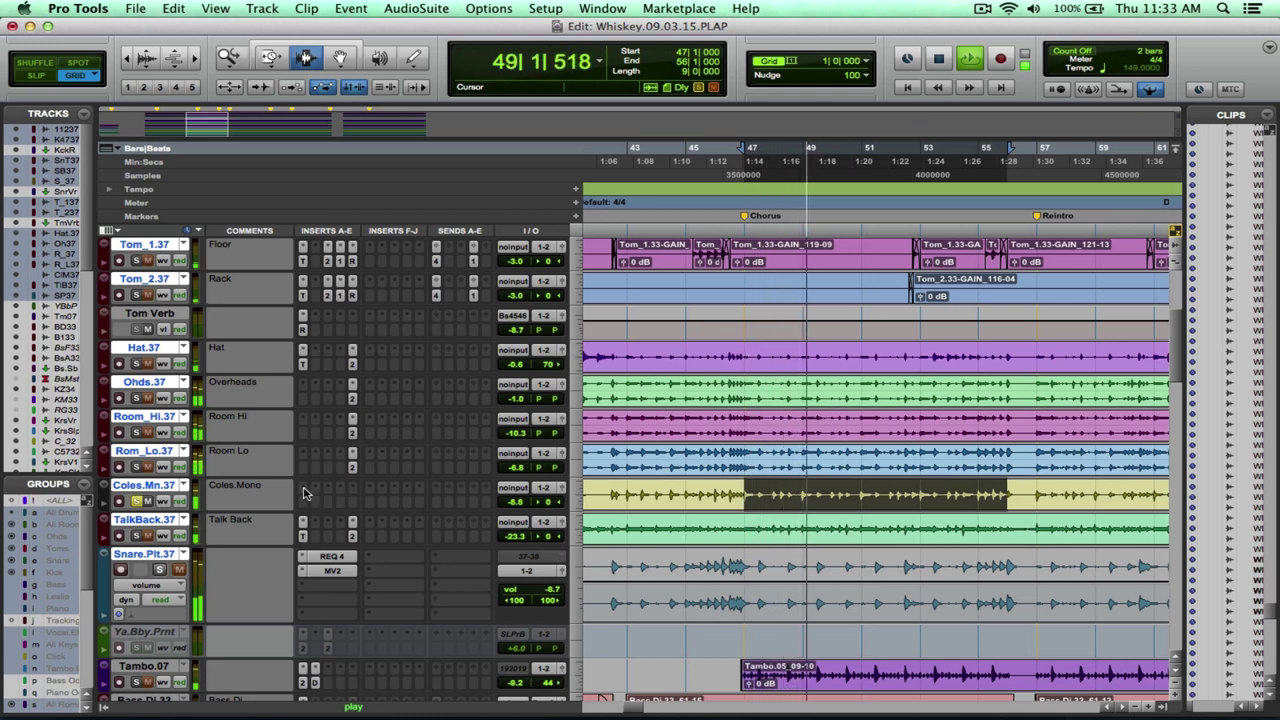
left_click(330, 505)
mouse_move(350, 514)
mouse_move(476, 514)
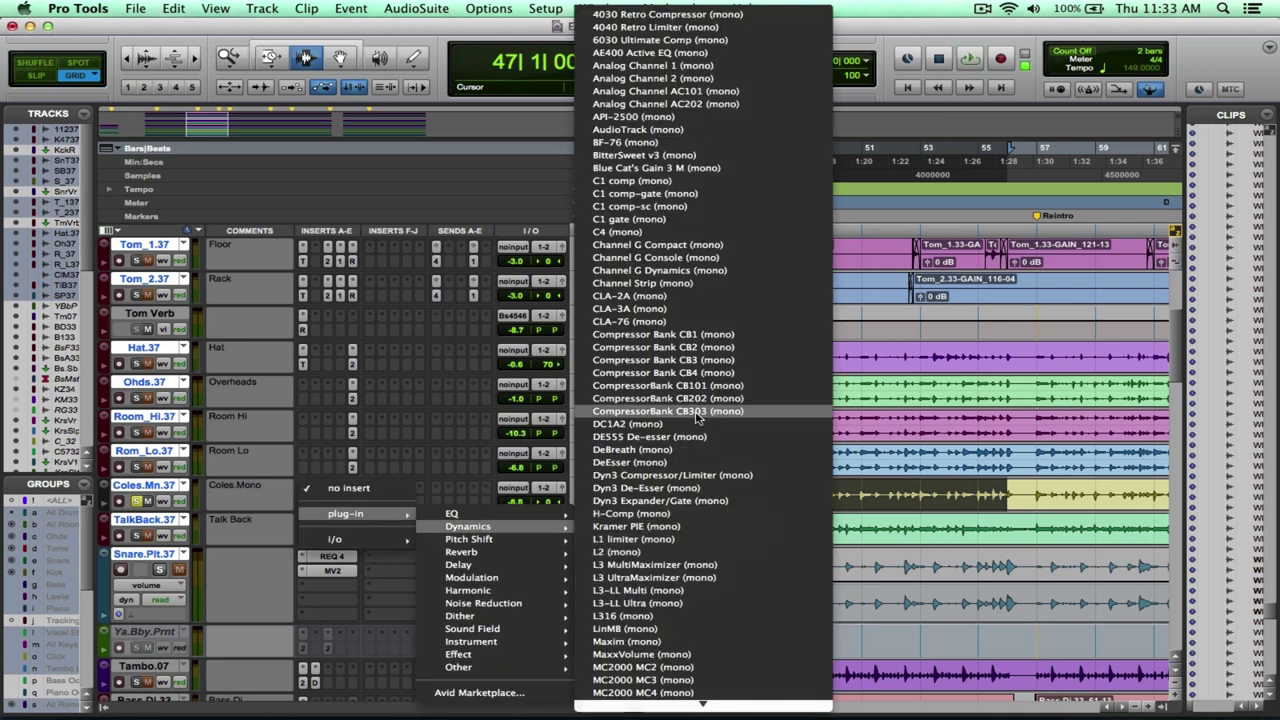
scroll(700, 514, "down", 10)
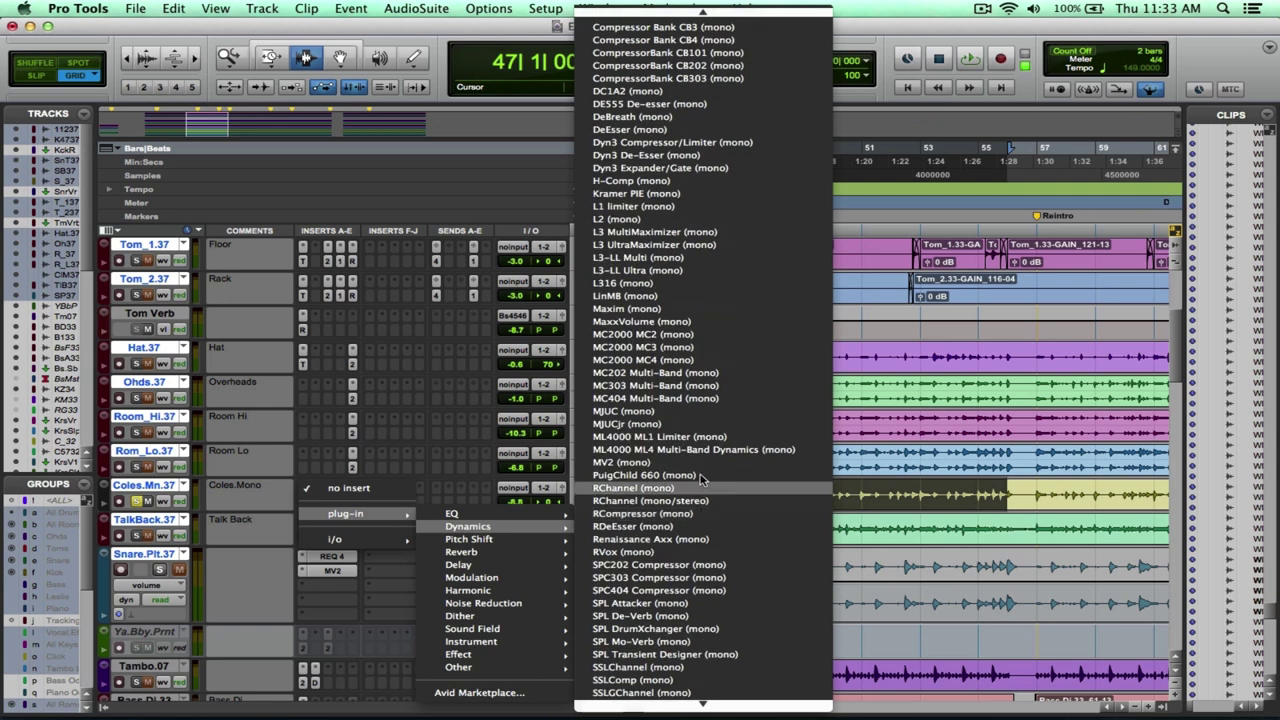
left_click(712, 412)
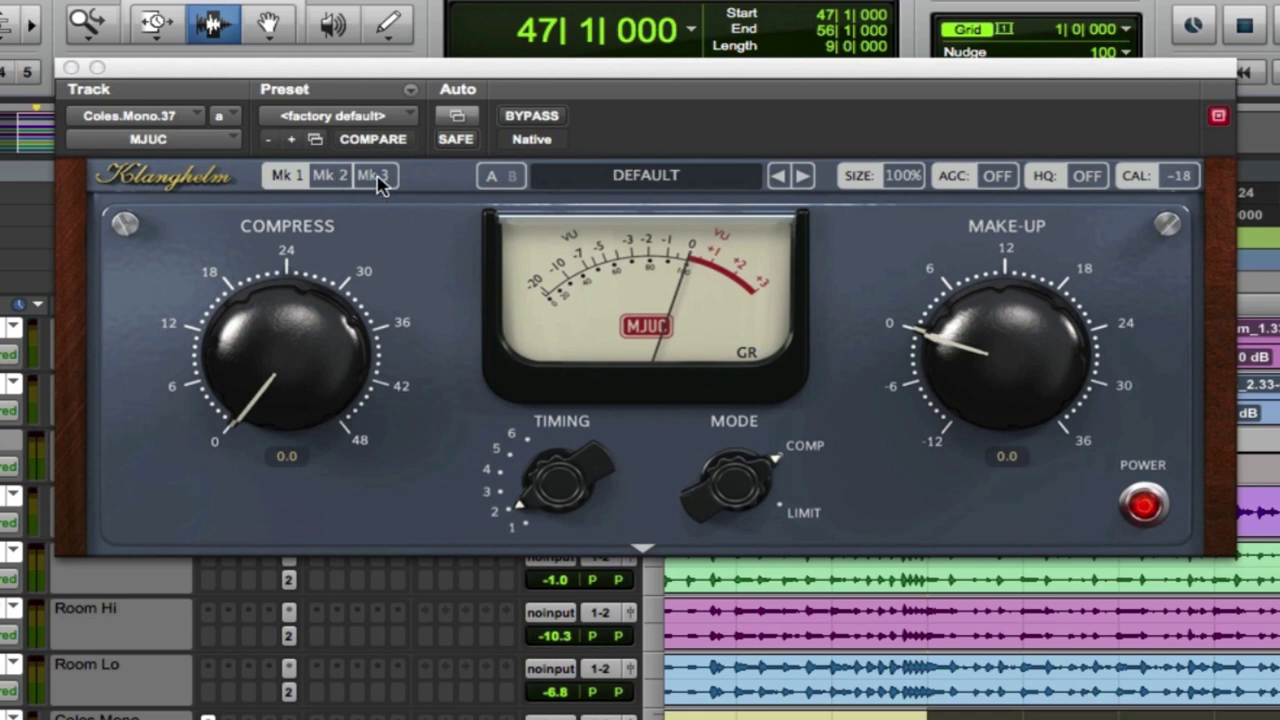
- Choose the Mk 3 model, and set SCF to 152, Compress to 16.2 and Timbre to -5.0 on the drum room
left_click(377, 178)
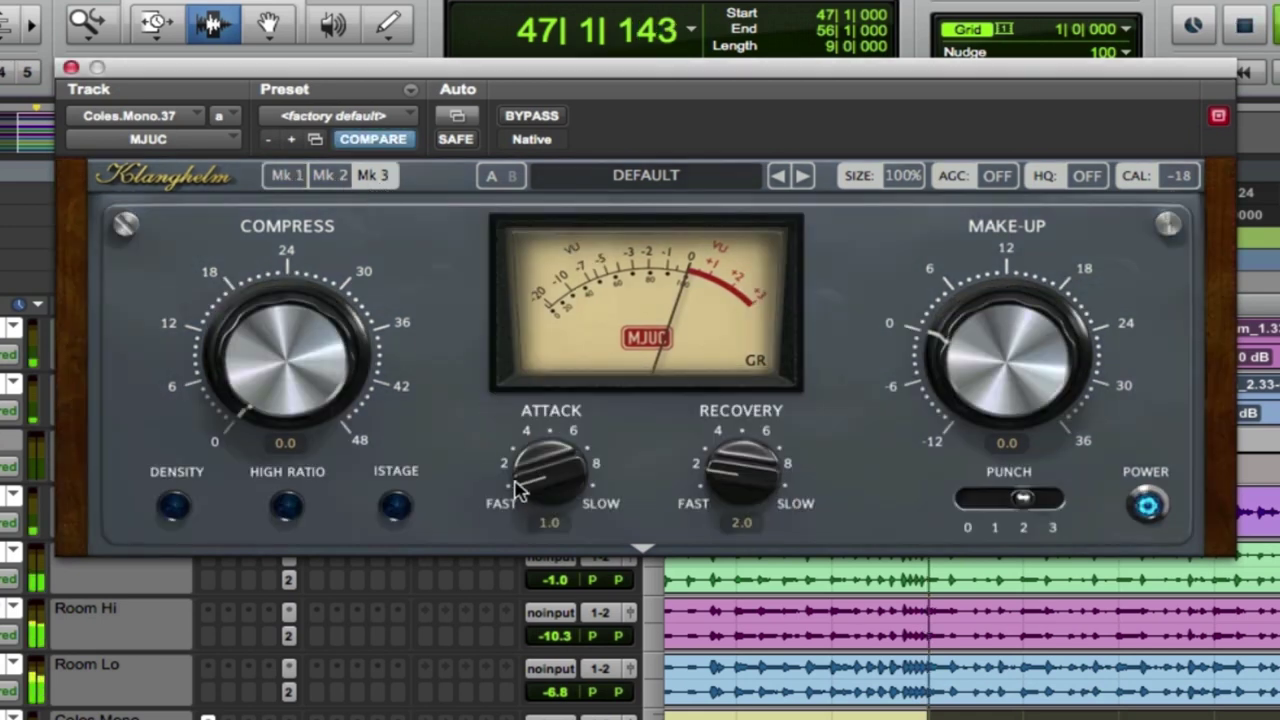
left_click(642, 548)
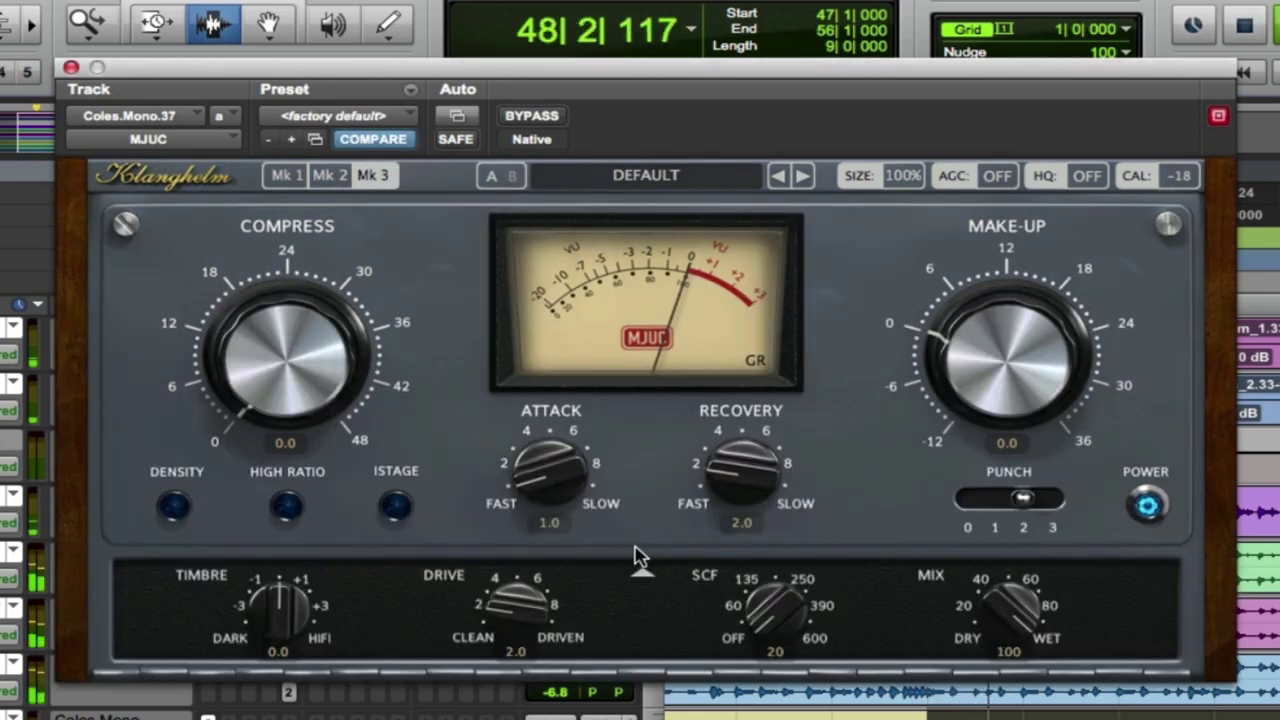
left_click_drag(778, 628, 765, 445)
left_click_drag(333, 323, 268, 136)
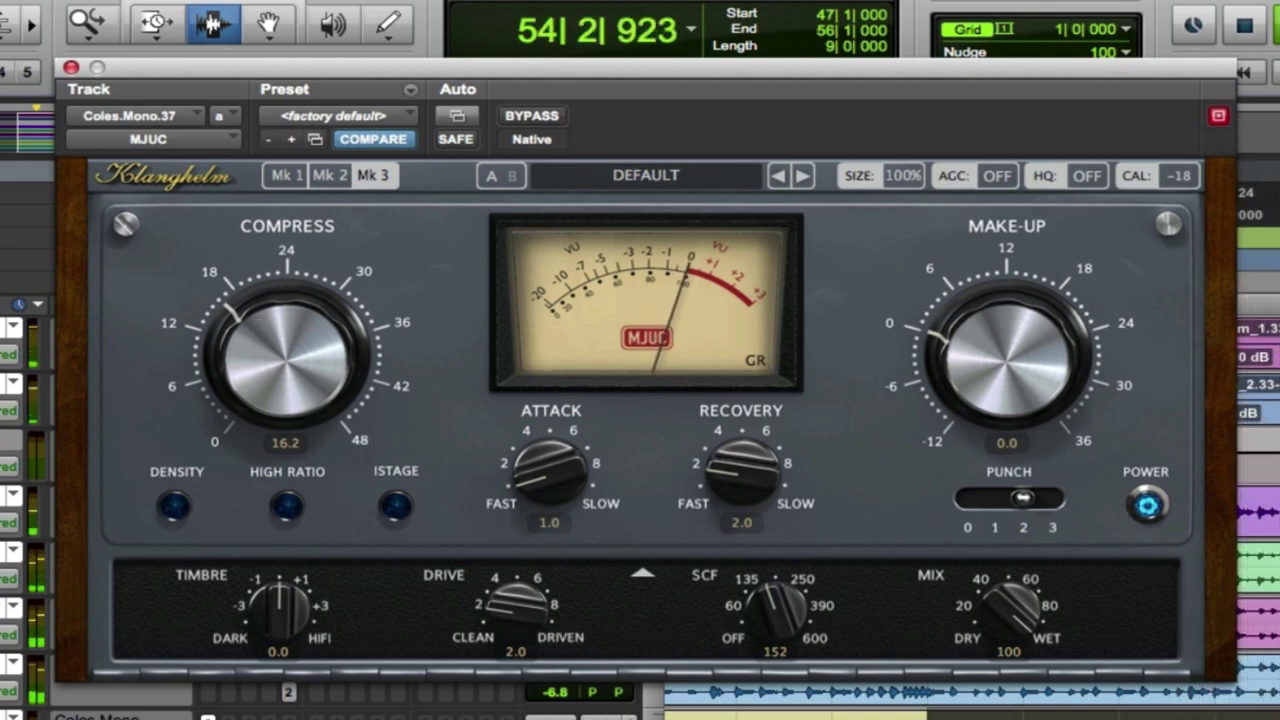
left_click_drag(280, 593, 281, 625)
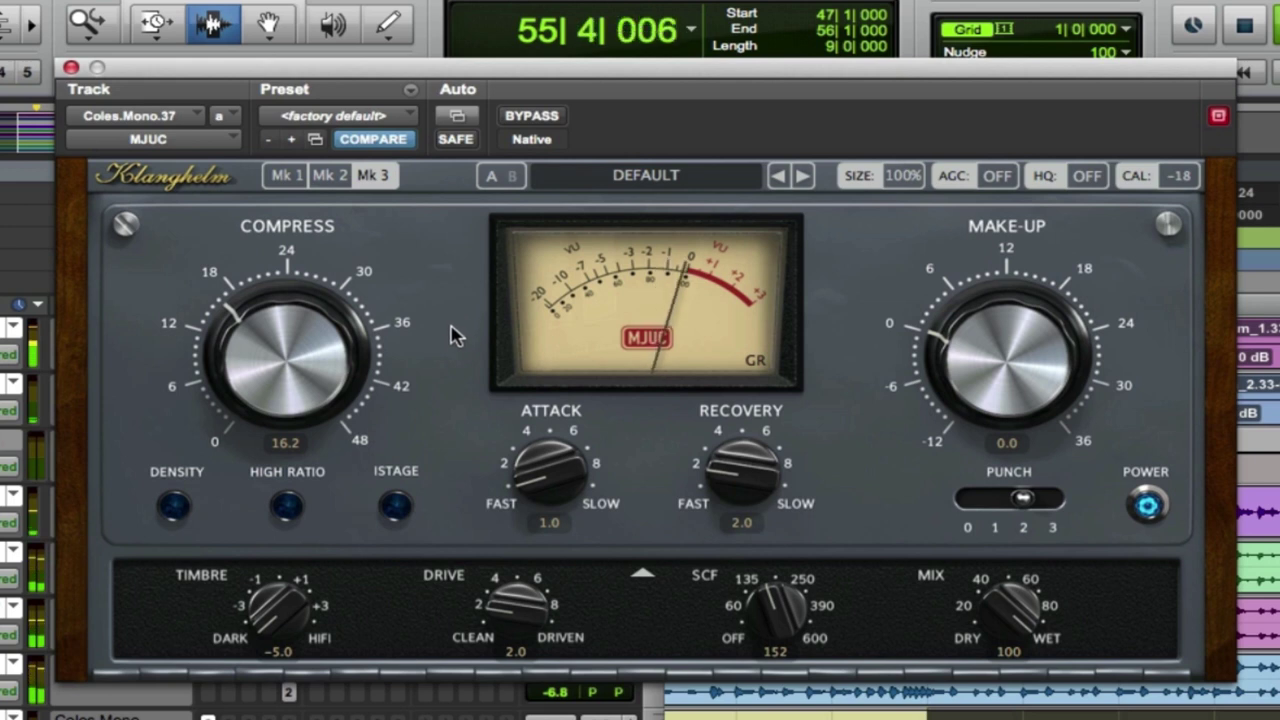
- Compare the drum room with the effect bypassed and active, and set Drive to 7.5 with AGC and HQ on
left_click(538, 118)
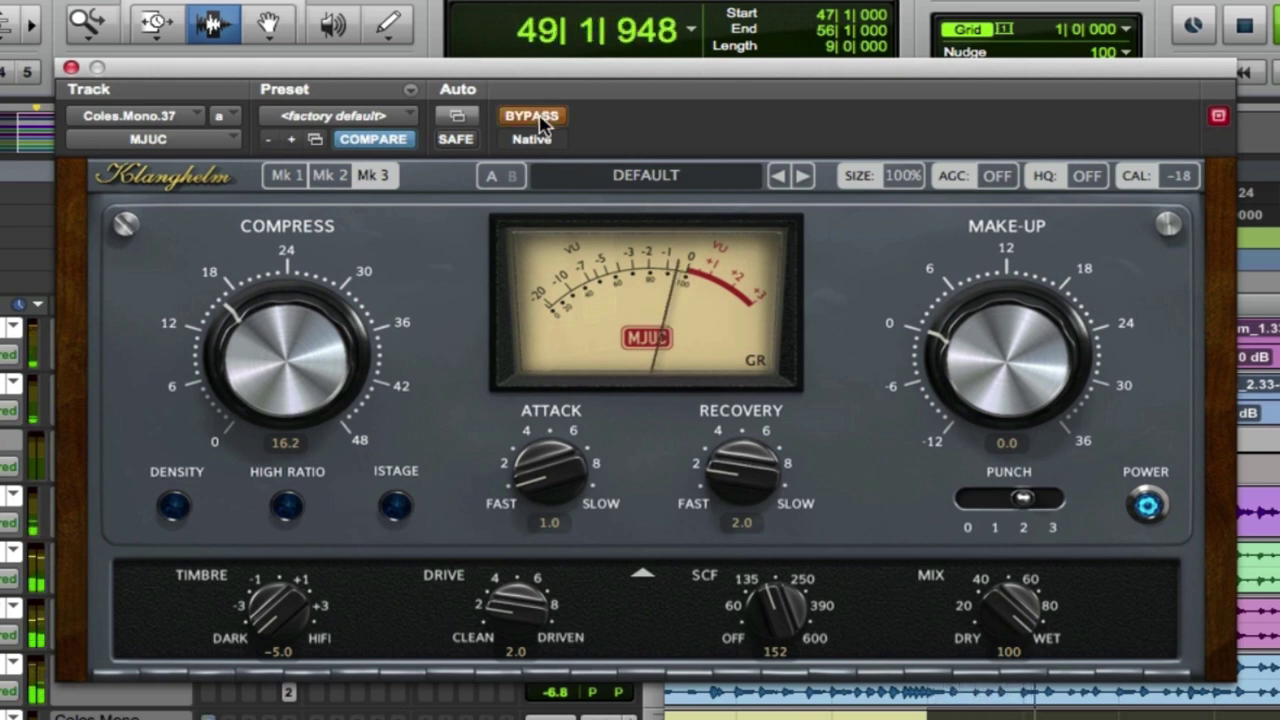
left_click(540, 120)
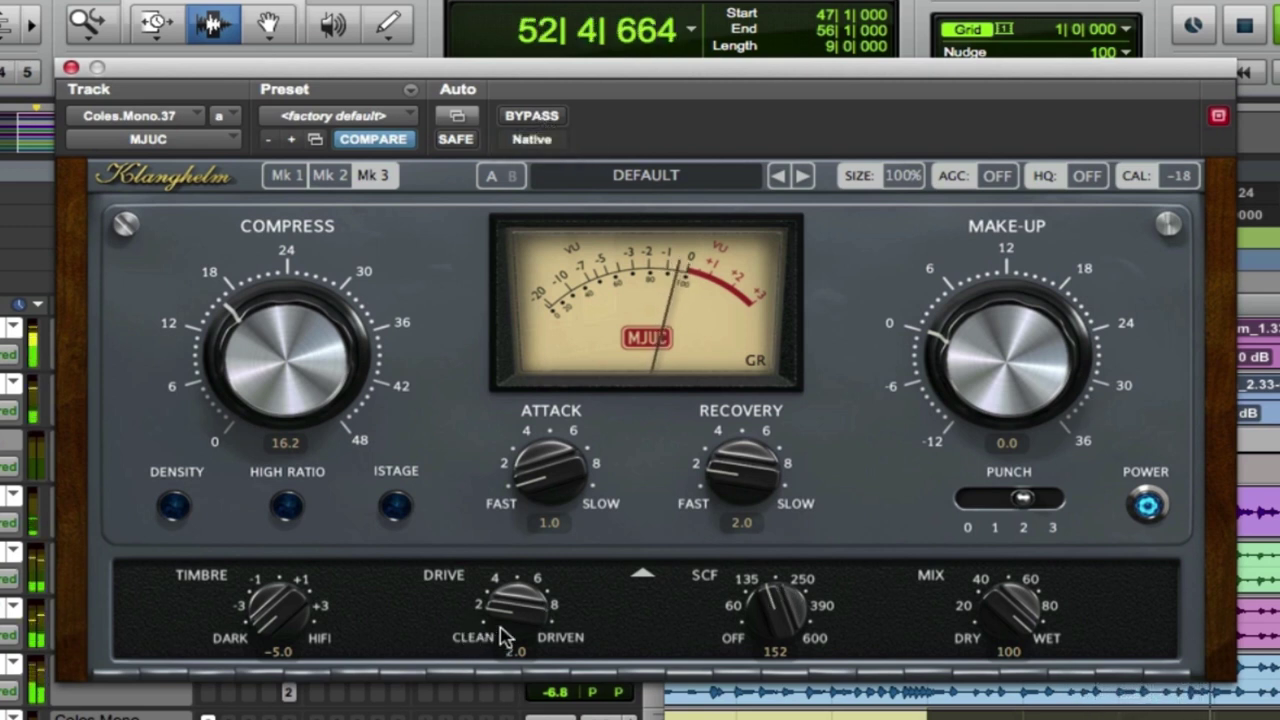
left_click_drag(510, 632, 543, 374)
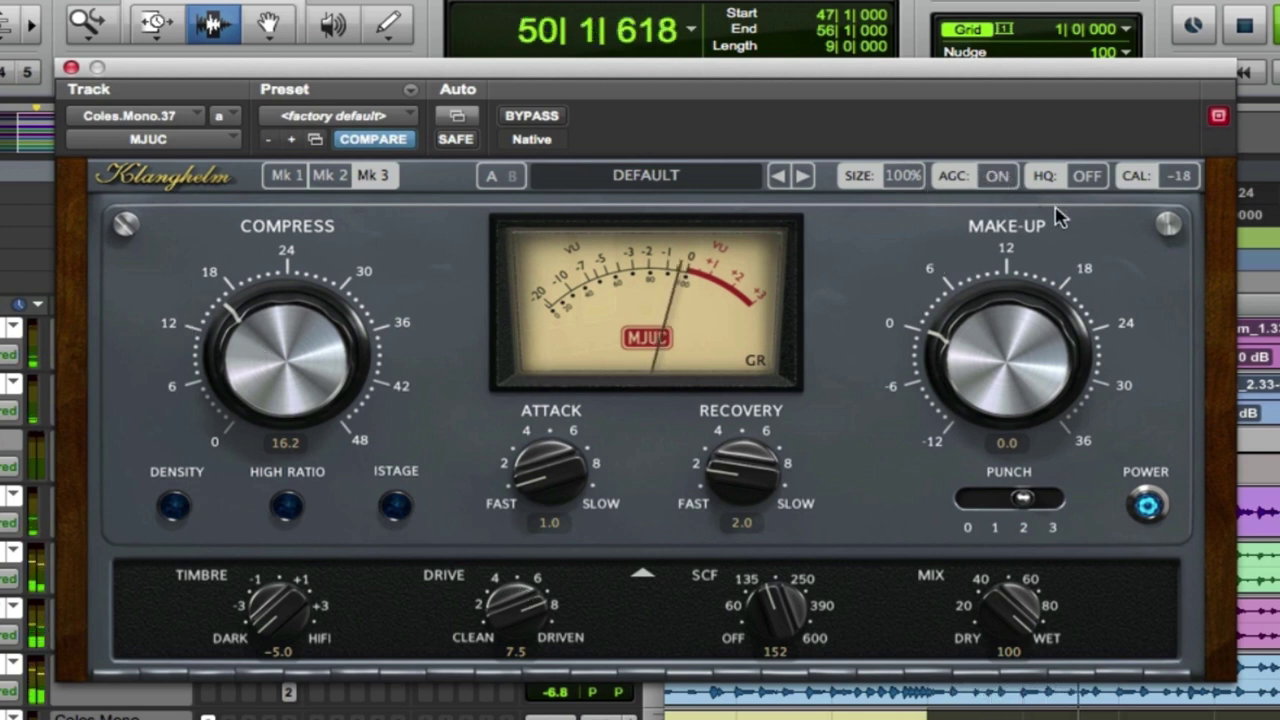
left_click(1085, 177)
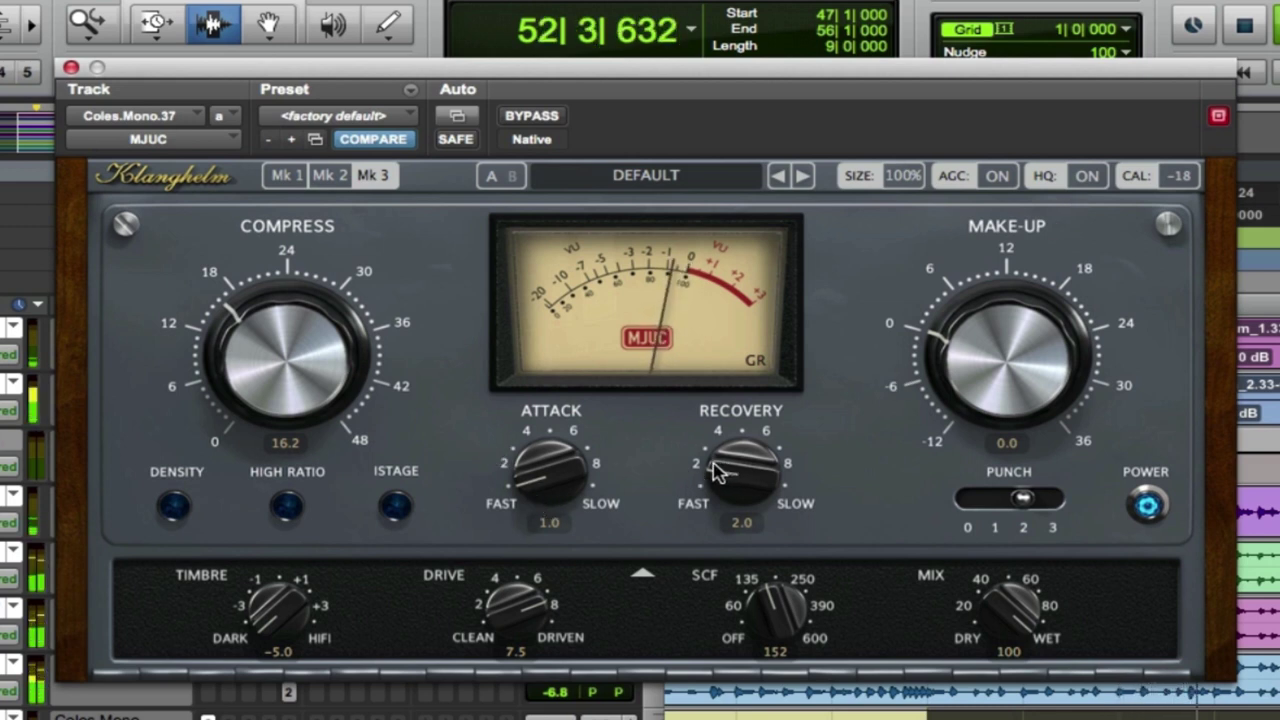
- Set Recovery and Attack to 0.0, the fastest settings, and raise Compress to 29.0
left_click_drag(718, 472, 678, 600)
left_click_drag(530, 457, 587, 187)
left_click_drag(310, 308, 355, 185)
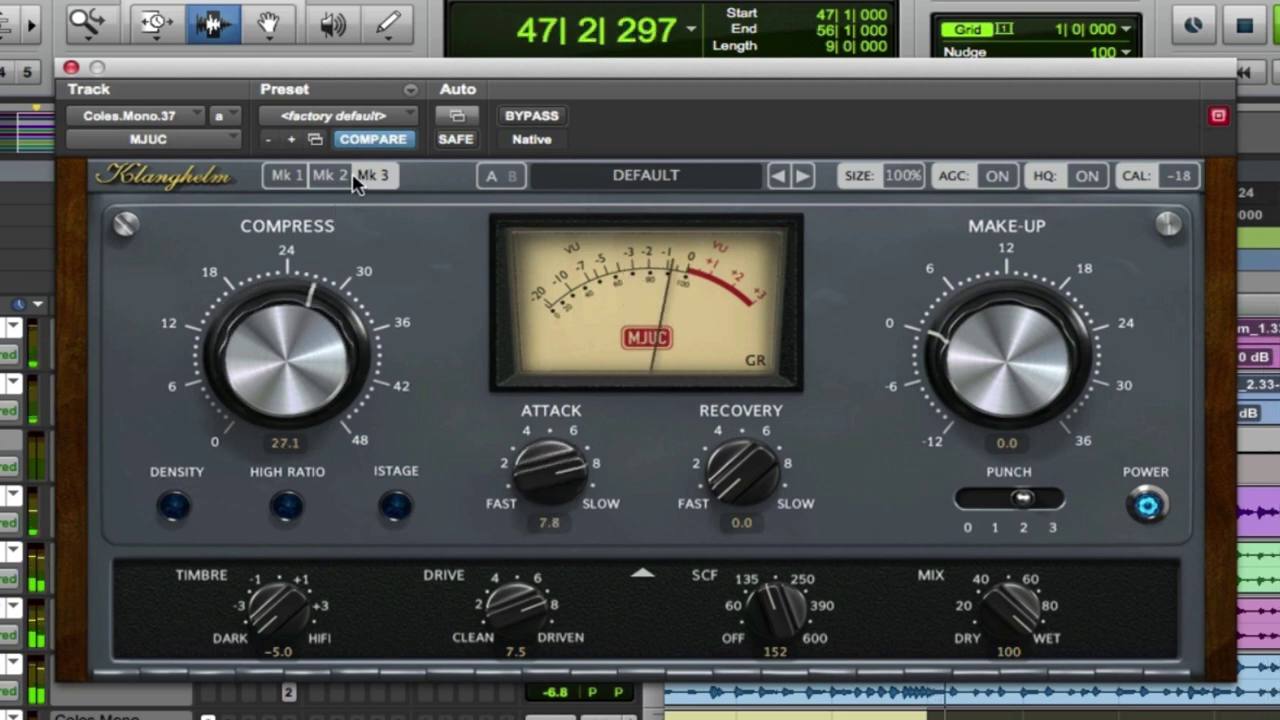
left_click_drag(538, 484, 476, 670)
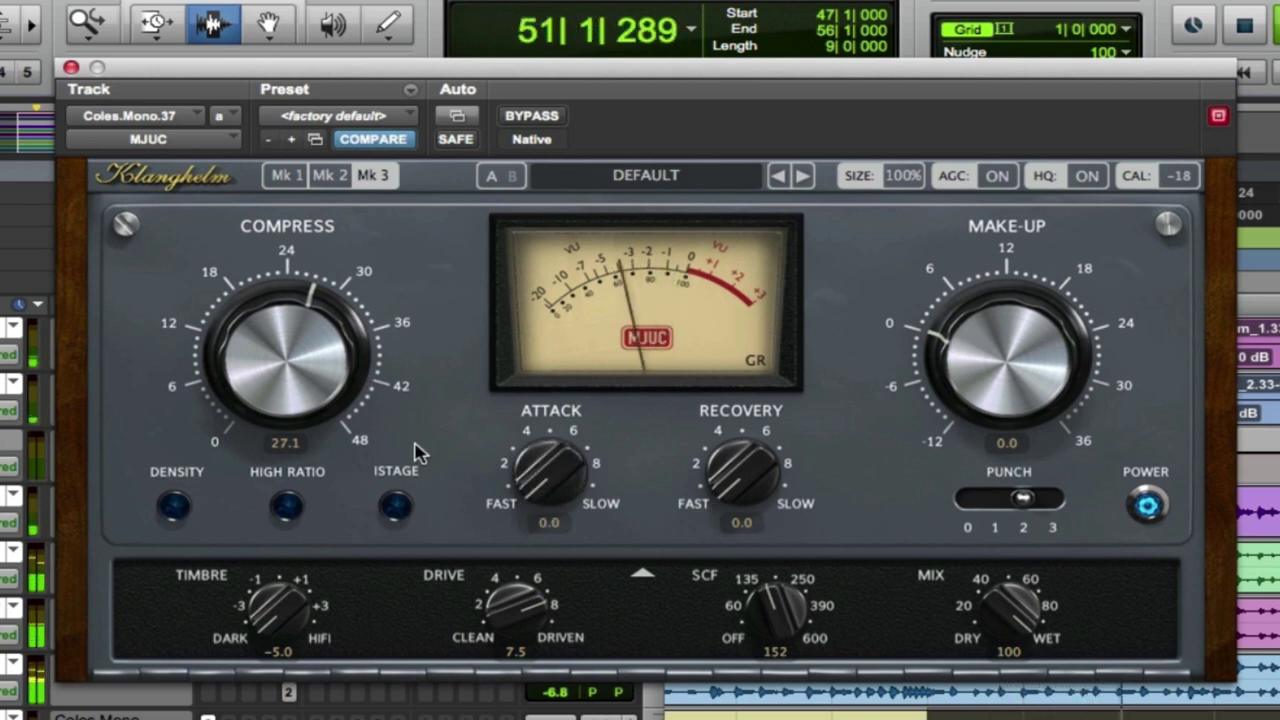
left_click_drag(265, 348, 272, 322)
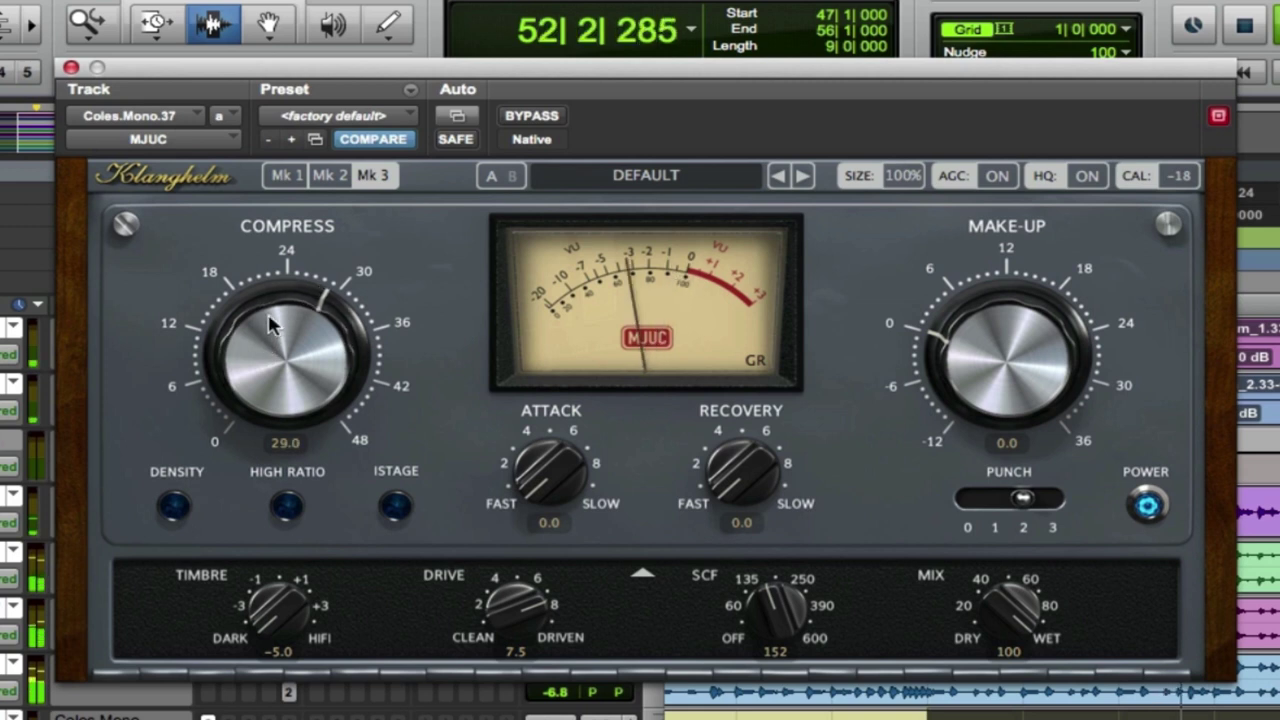
- Turn on Density, set Compress to 32.9 and SCF to 200, and compare the result with bypass
left_click(173, 507)
key("space")
left_click(175, 508)
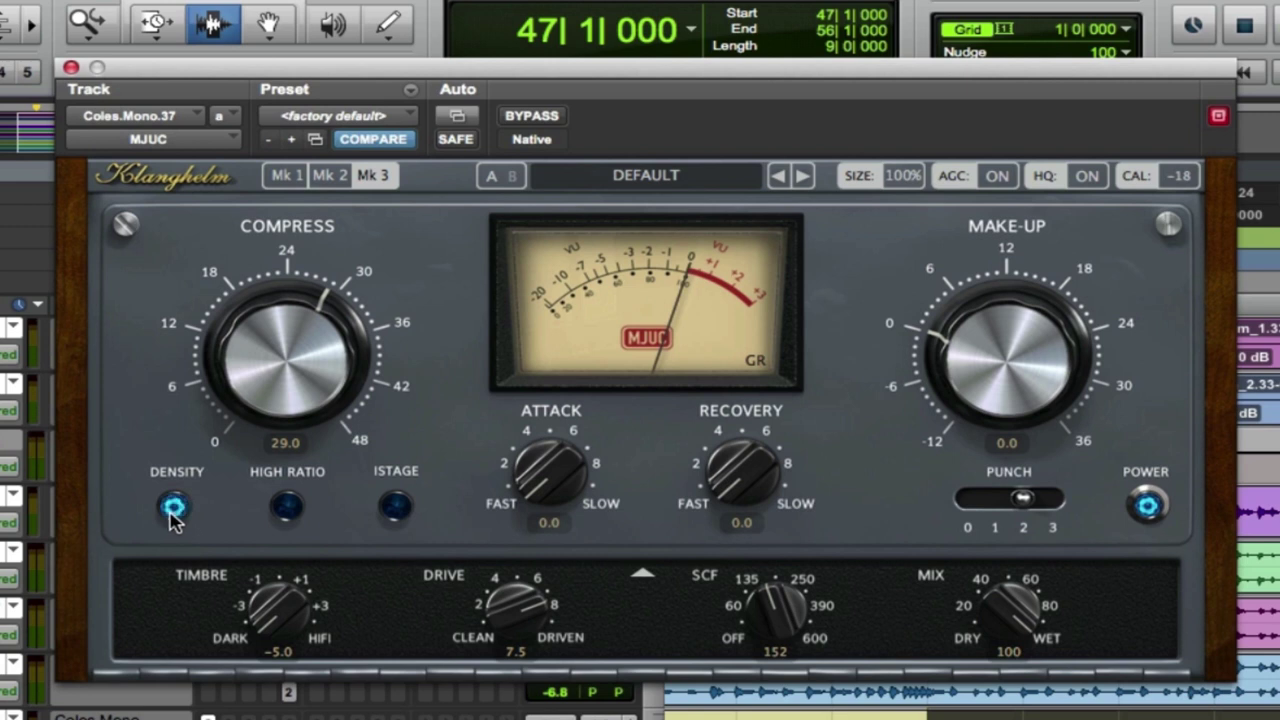
key("space")
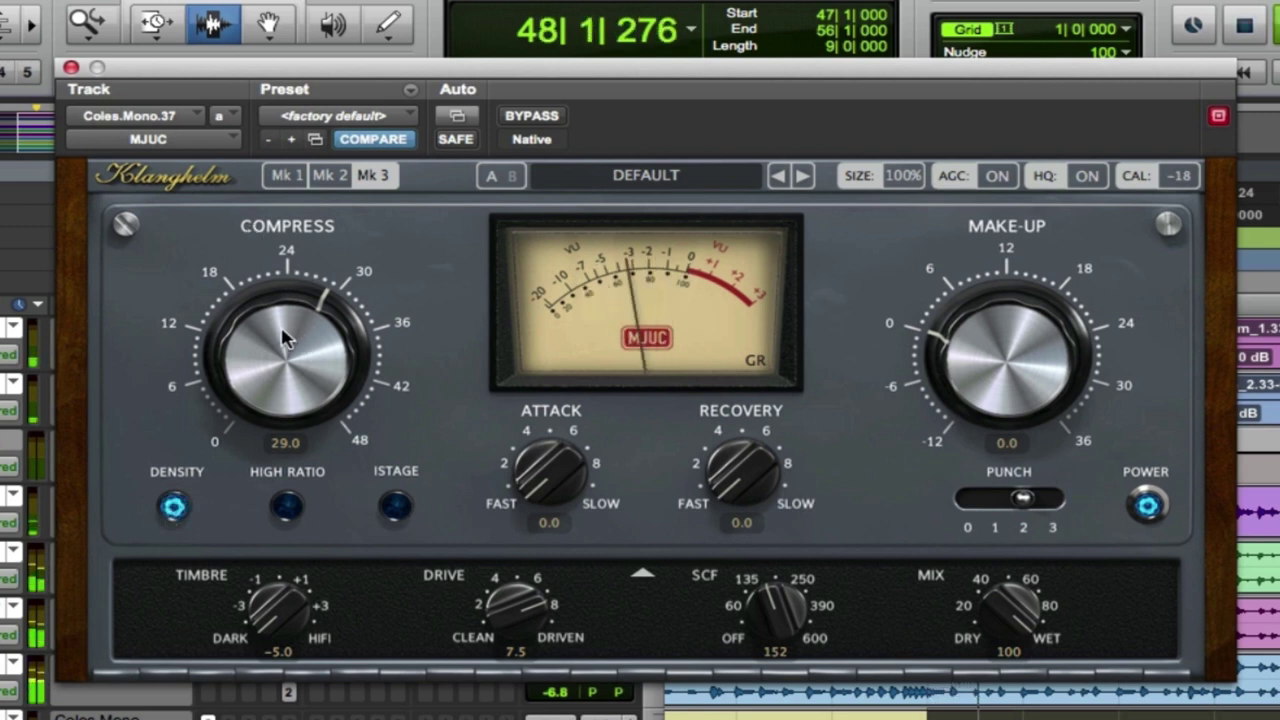
left_click_drag(268, 343, 292, 290)
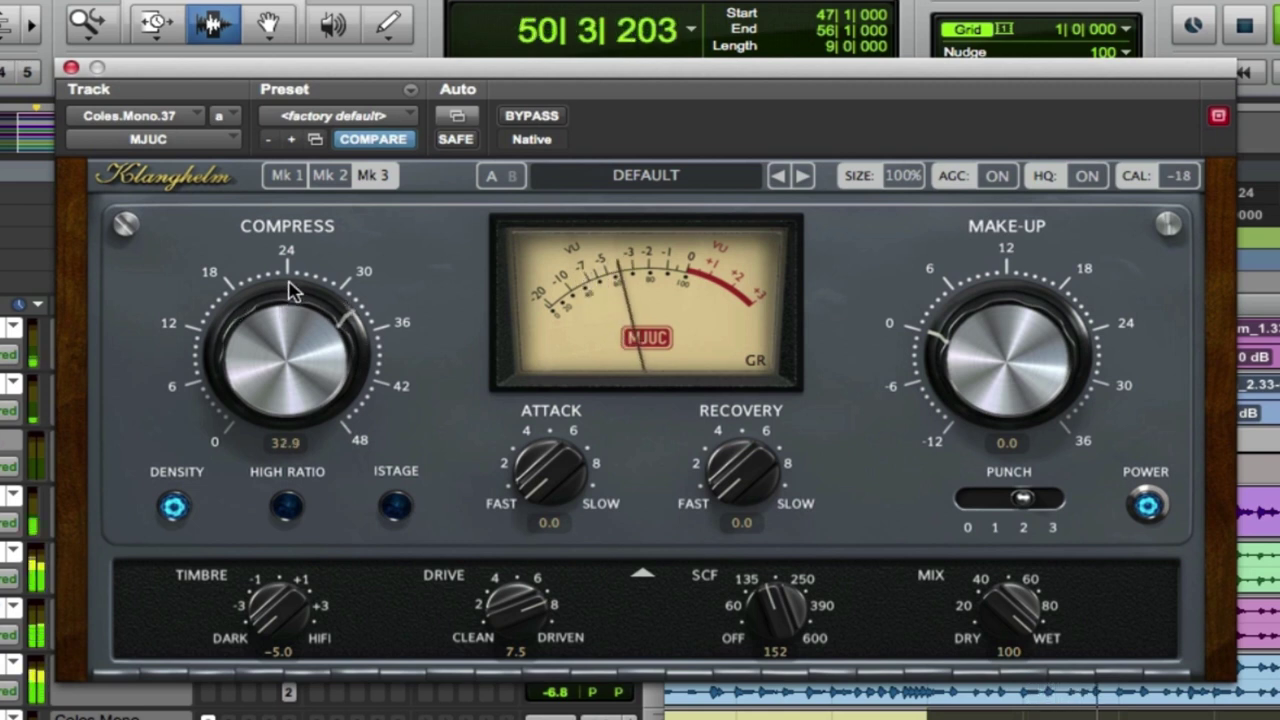
left_click_drag(760, 598, 783, 560)
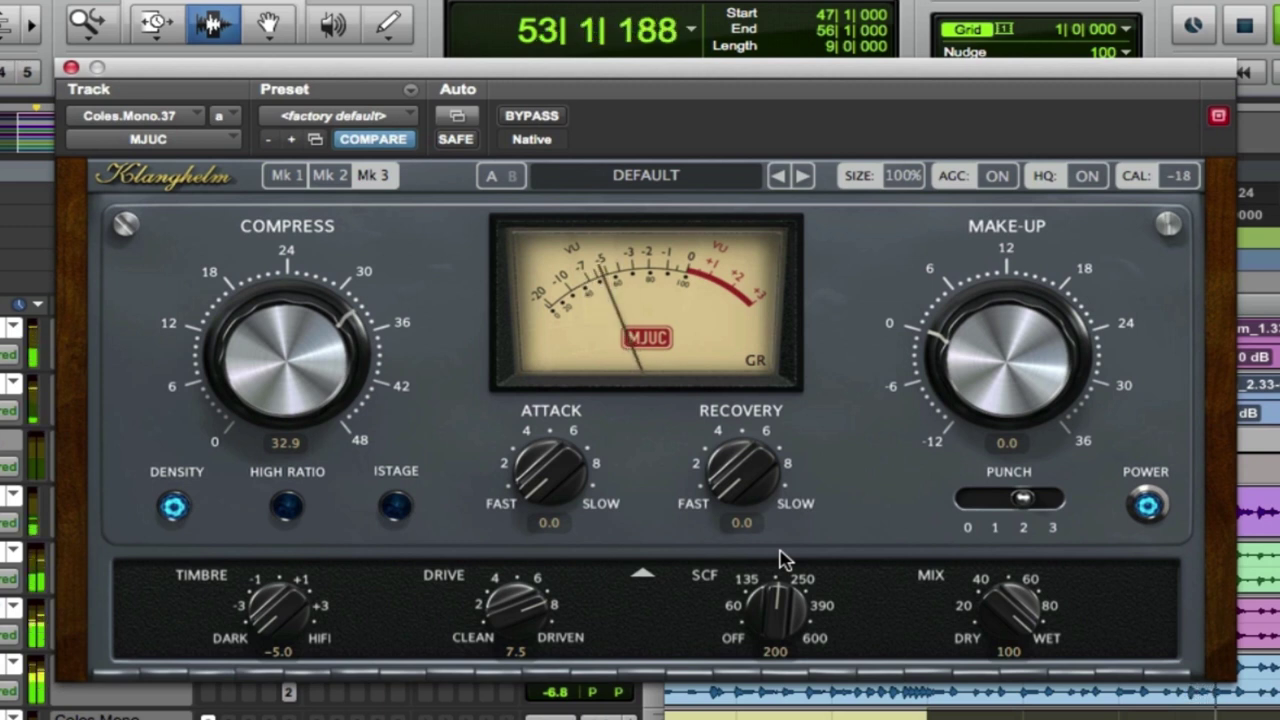
left_click(552, 118)
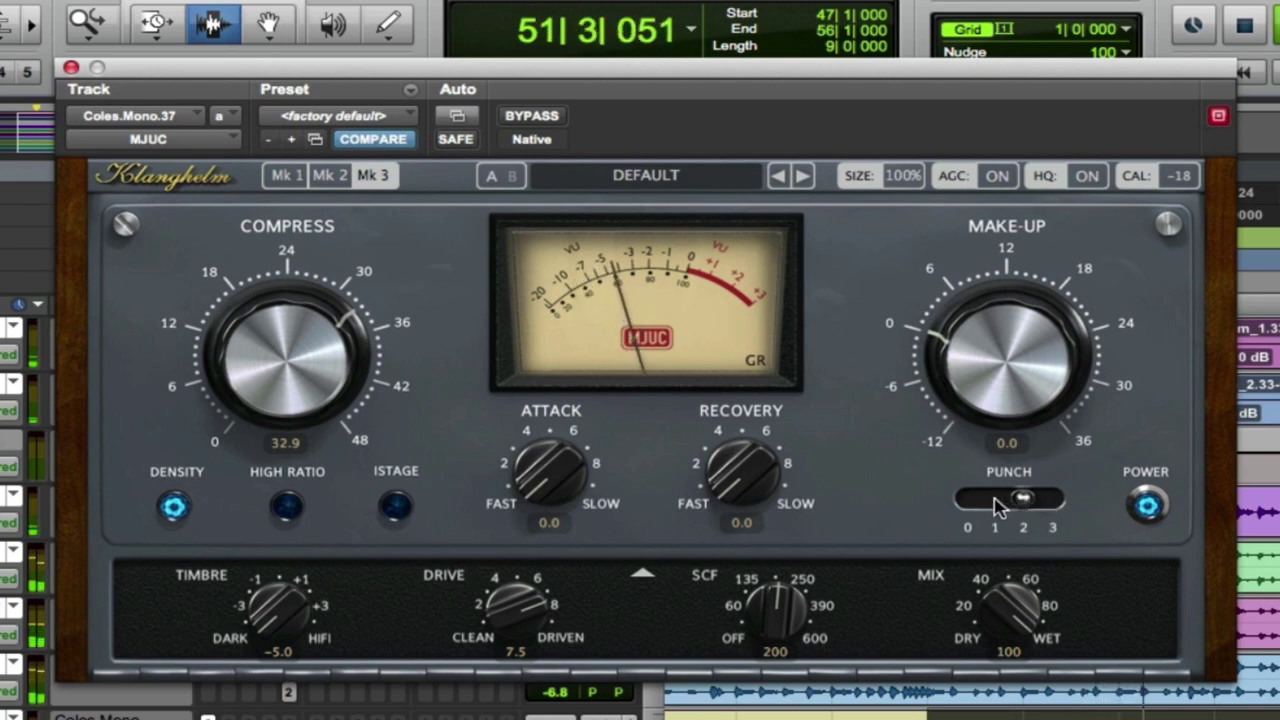
- Set Punch to 1, Drive to 10.0 and SCF to 136, with High Ratio turned on
left_click_drag(1022, 503, 995, 505)
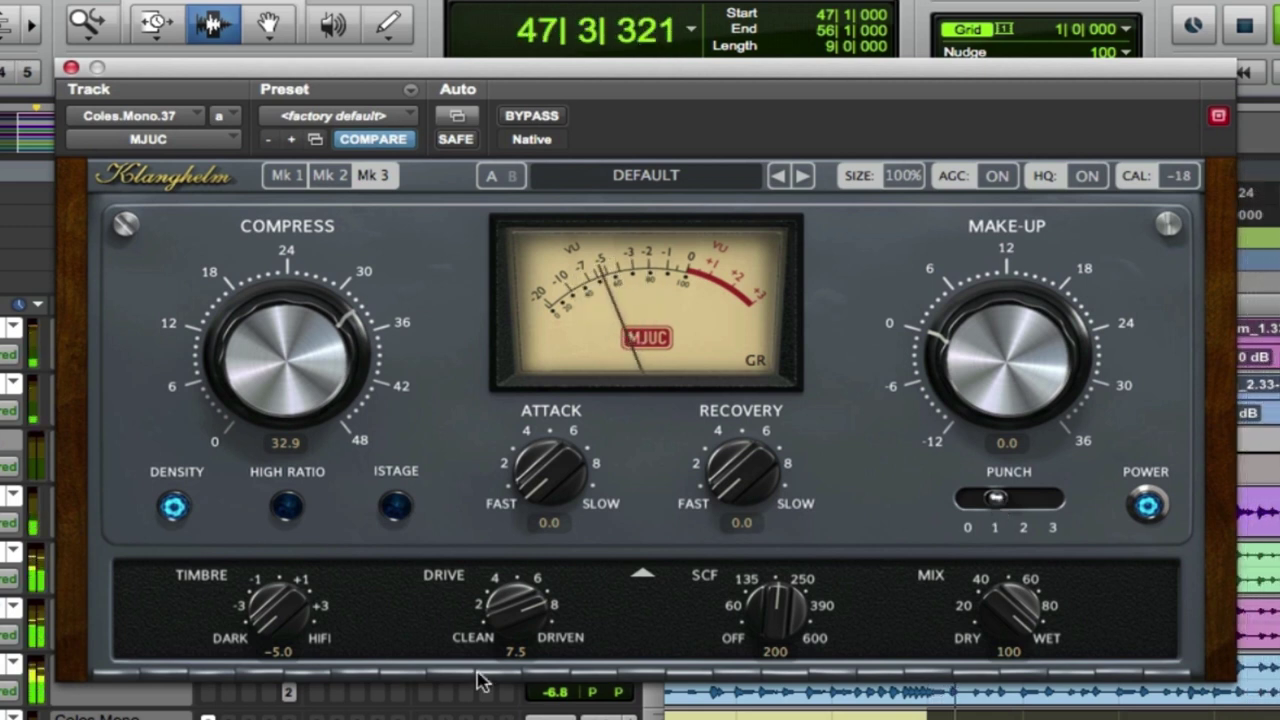
left_click_drag(505, 620, 490, 493)
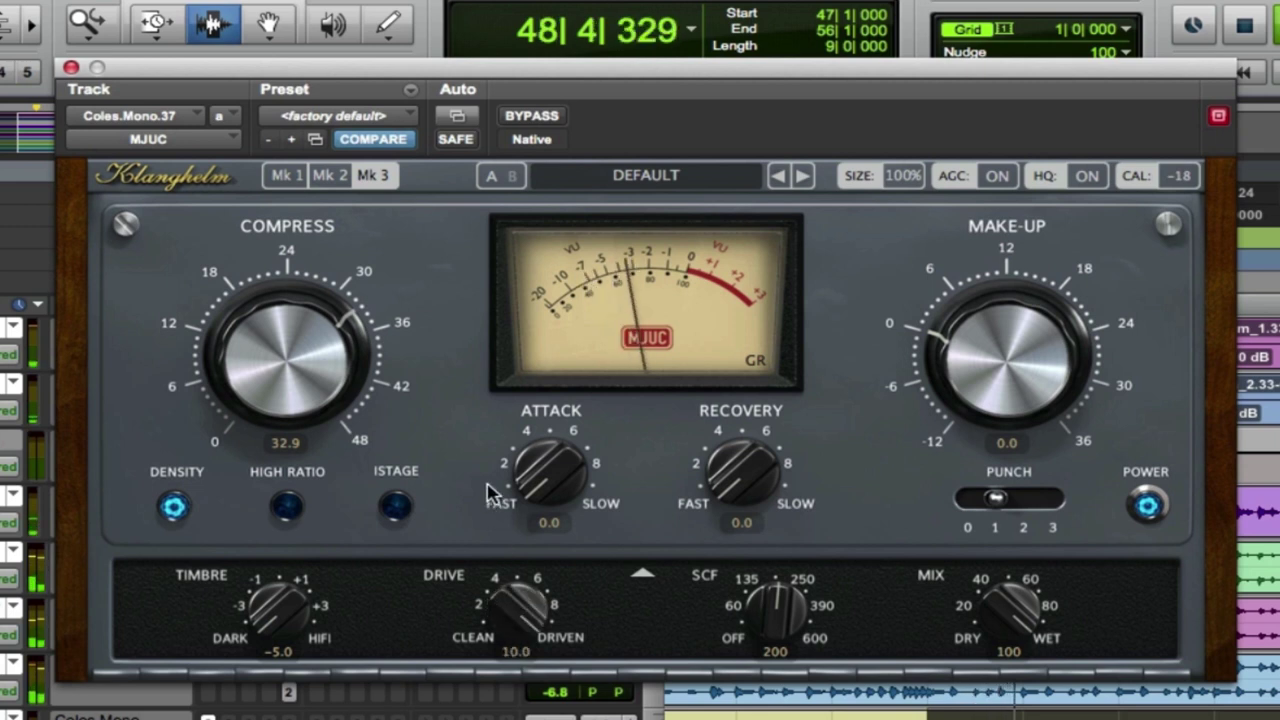
left_click_drag(780, 612, 709, 690)
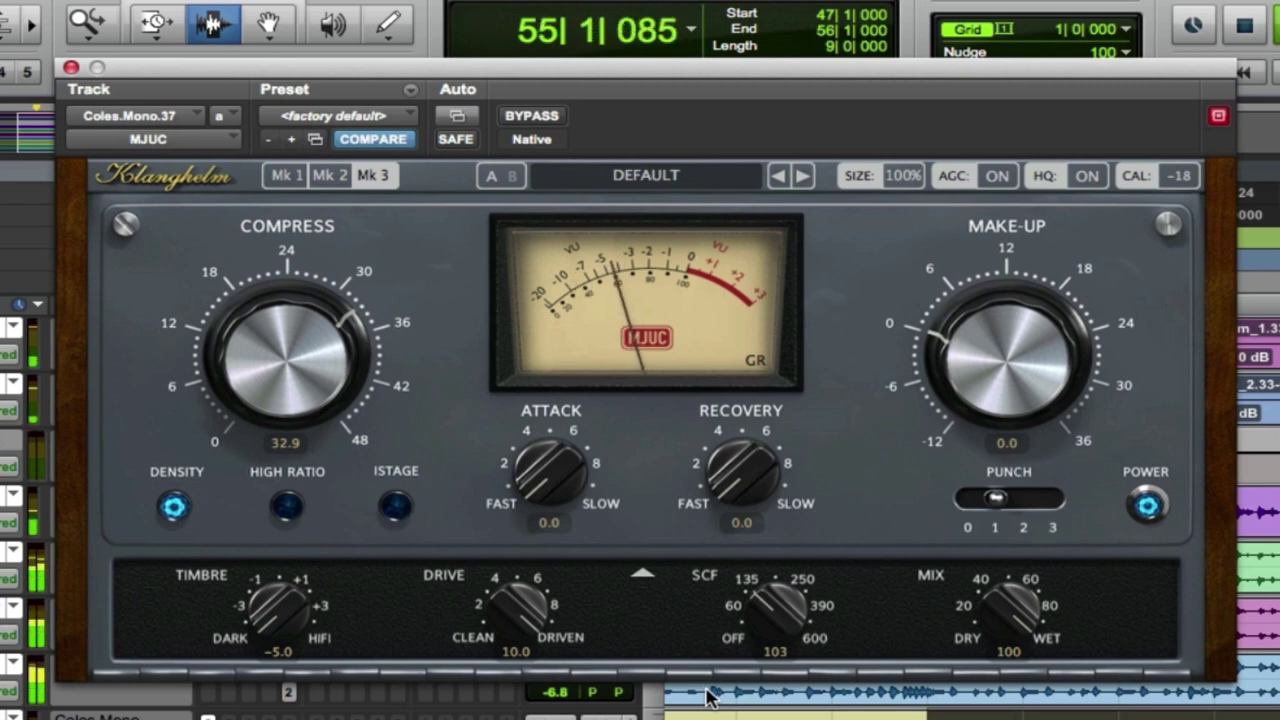
left_click_drag(707, 697, 722, 672)
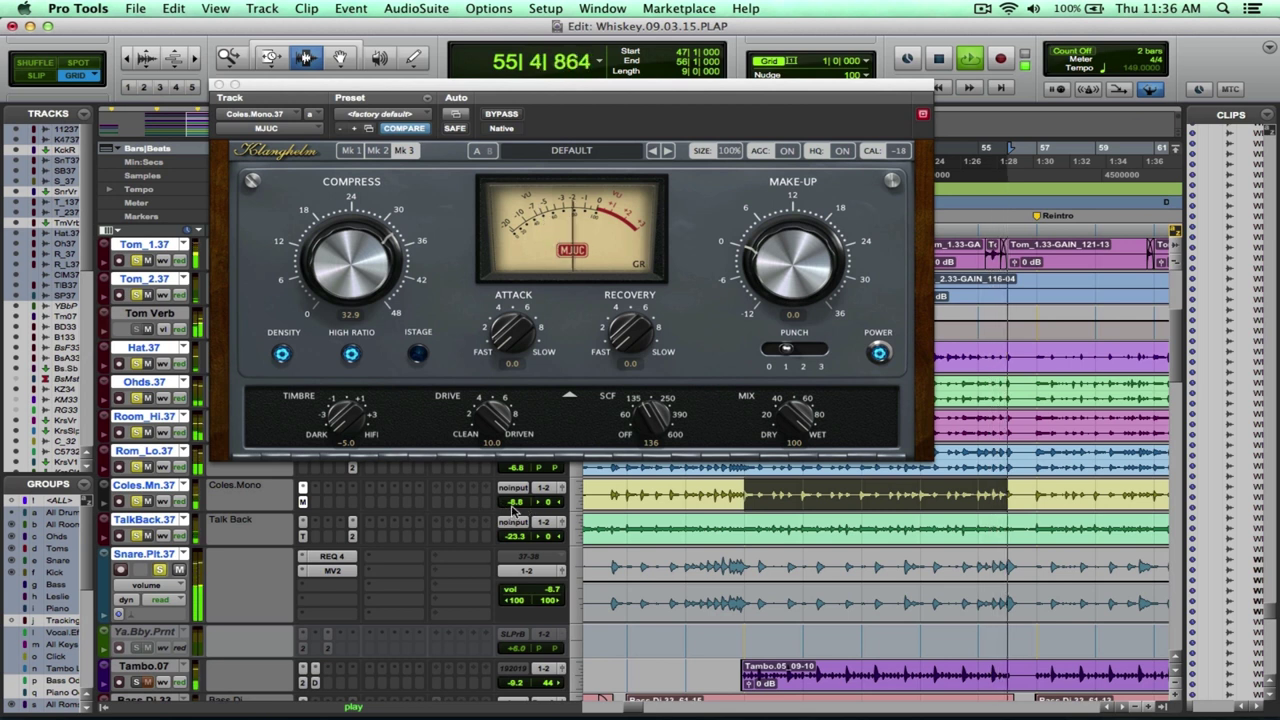
- Raise the Coles.Mono track volume to +5.9 within the full drum mix, and compare the compressor bypassed and active
mouse_move(512, 508)
left_mouse_down()
mouse_move(516, 473)
mouse_move(517, 484)
left_mouse_up()
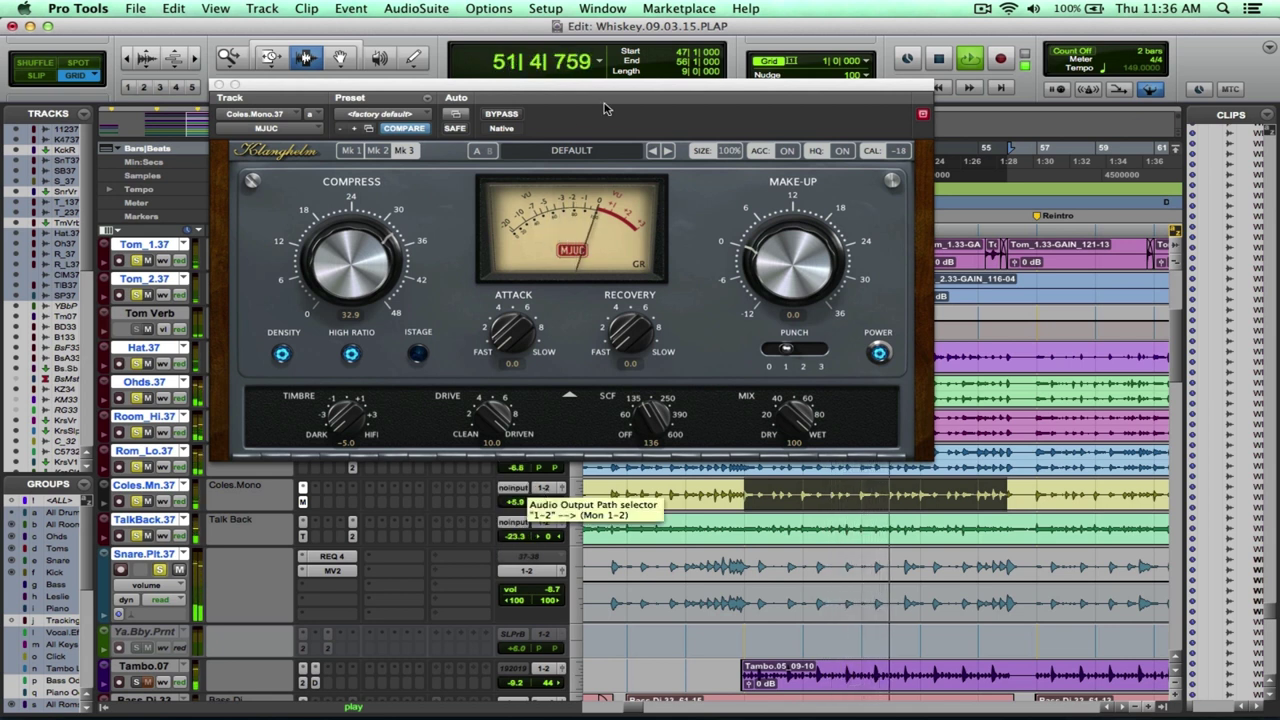
left_click(502, 114)
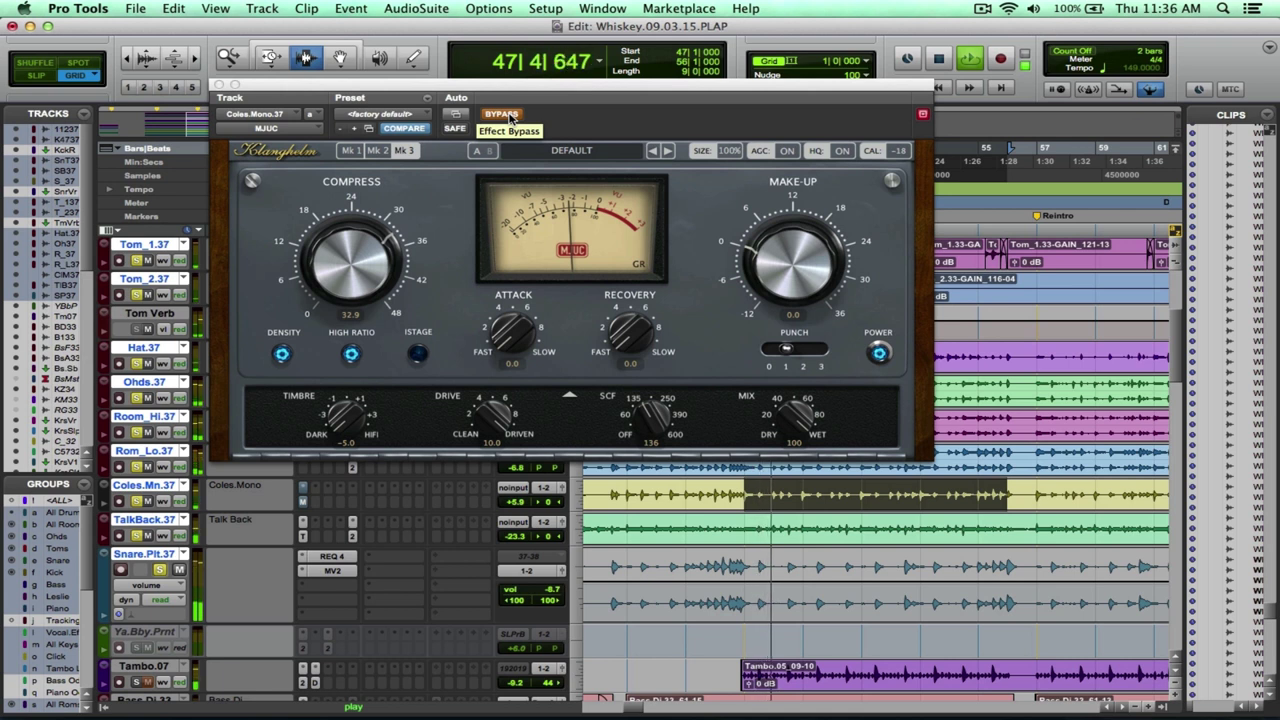
left_click(510, 118)
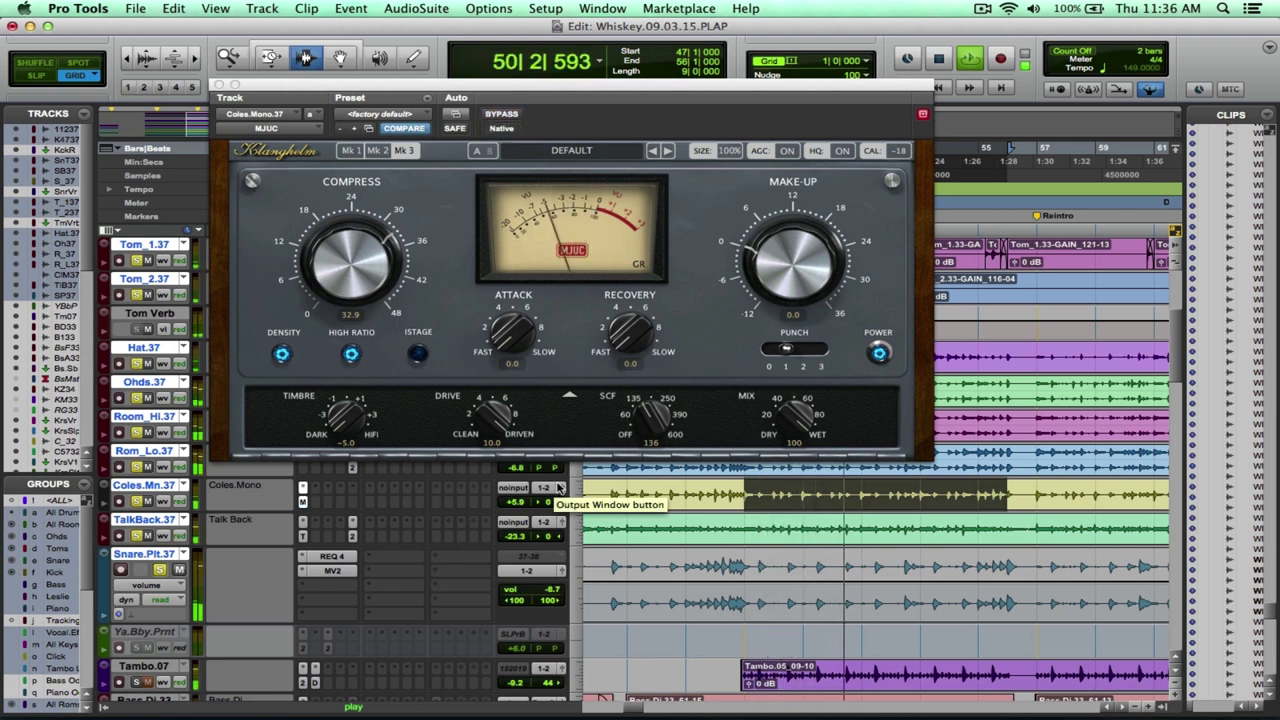
key("space")
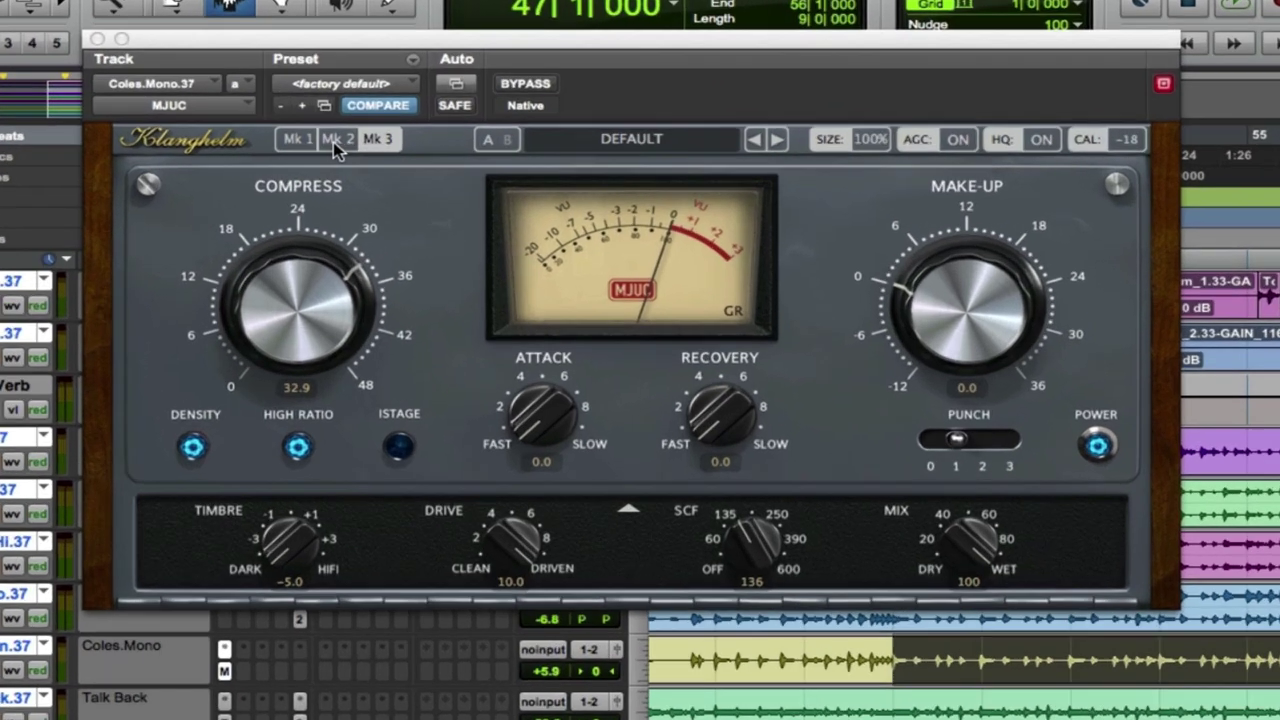
- Compare the Mk 2 and Mk 3 models on the drum room, and set the Mk 2 Ratio to LIM
left_click(376, 150)
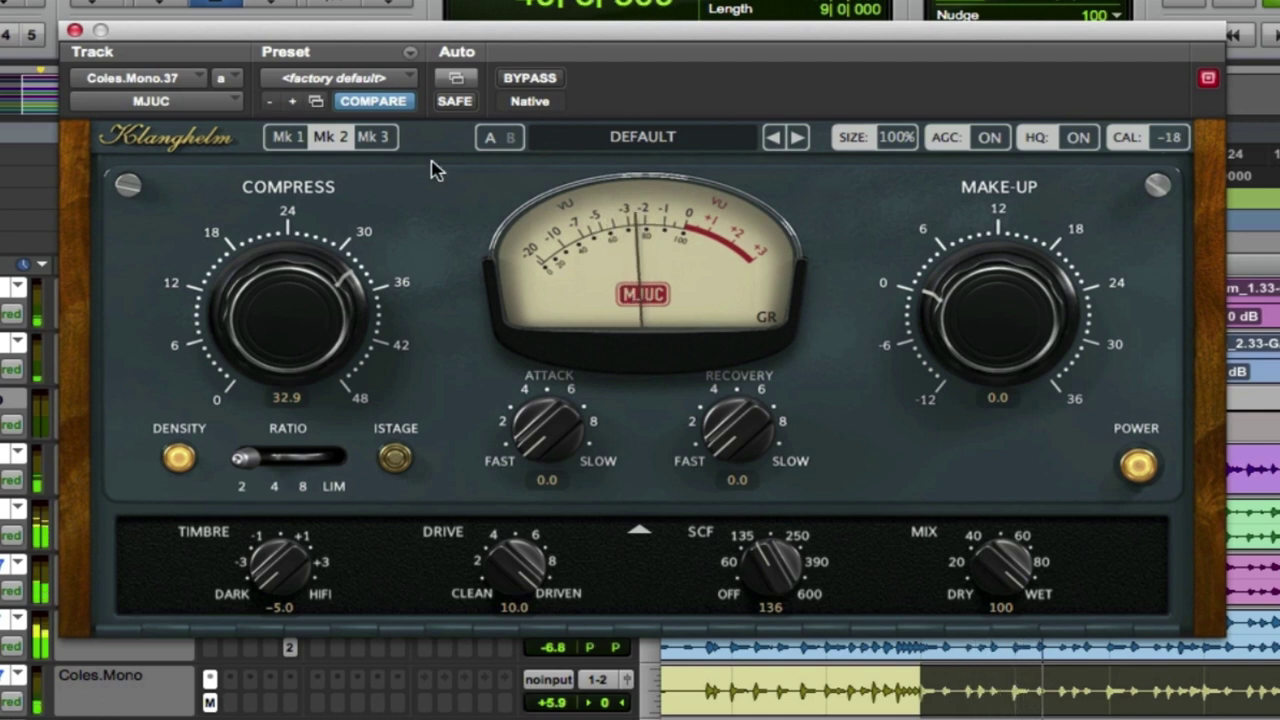
left_click(375, 140)
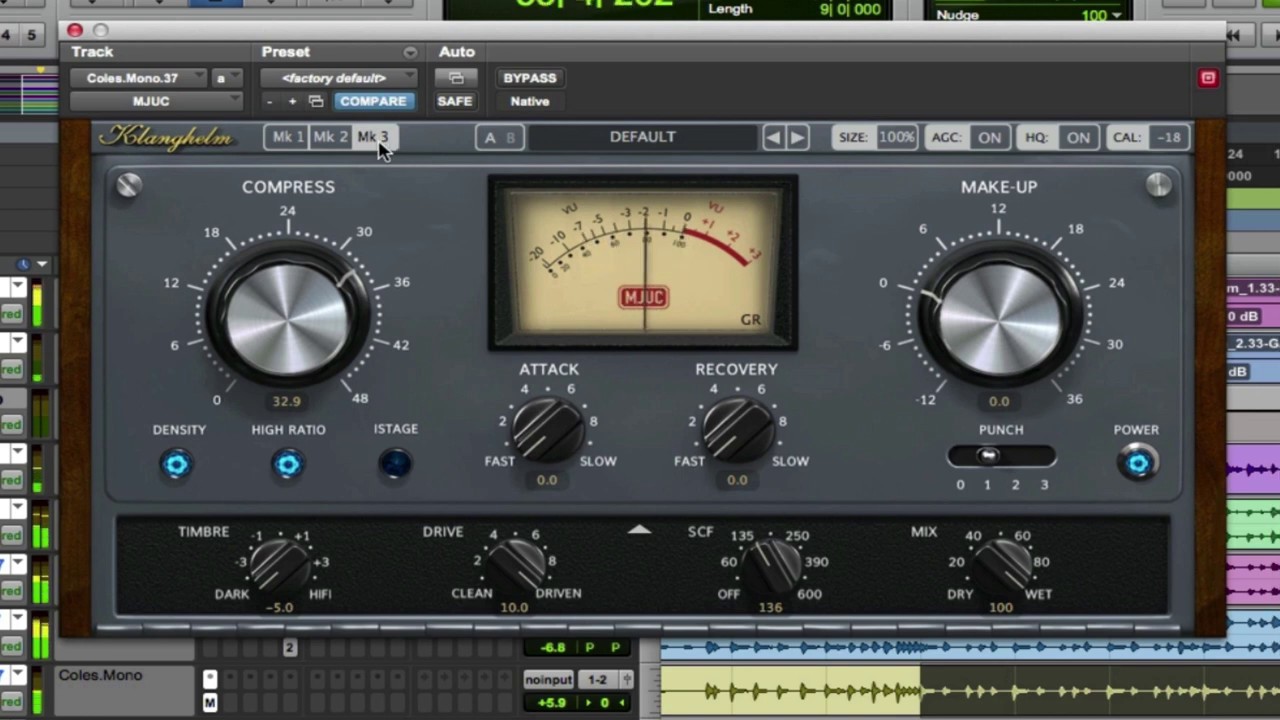
left_click(340, 141)
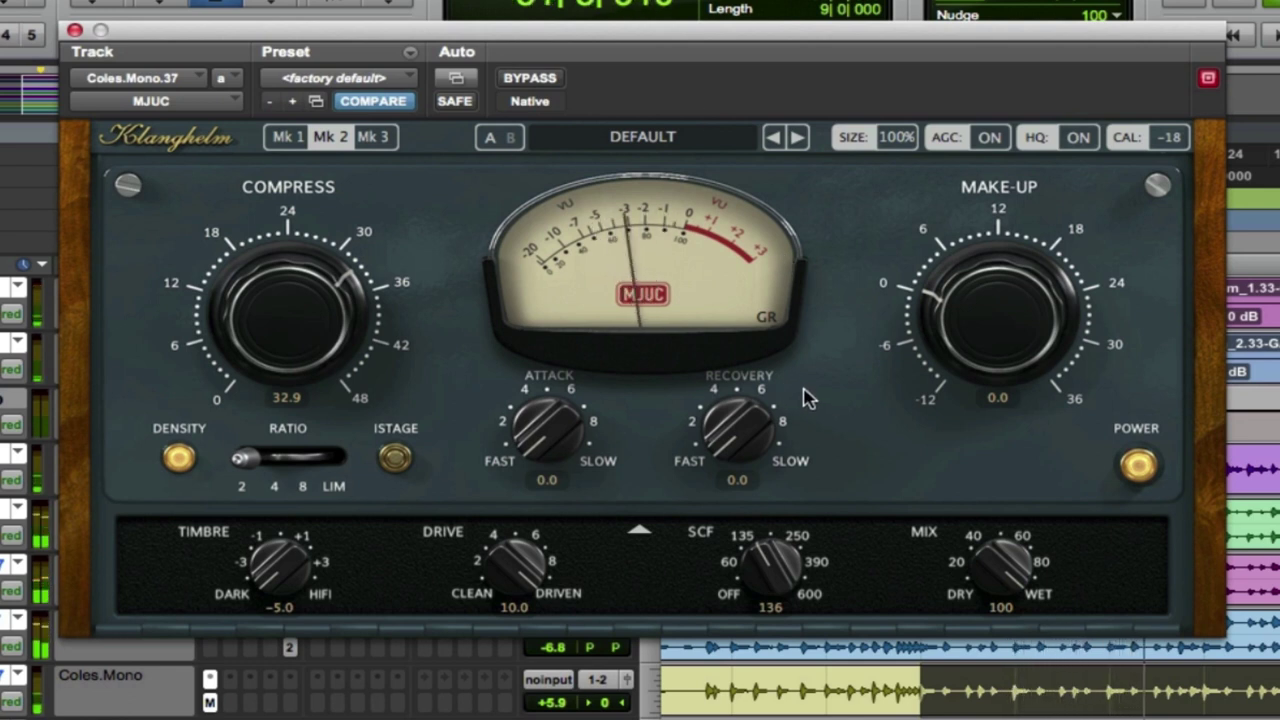
left_click_drag(250, 463, 345, 460)
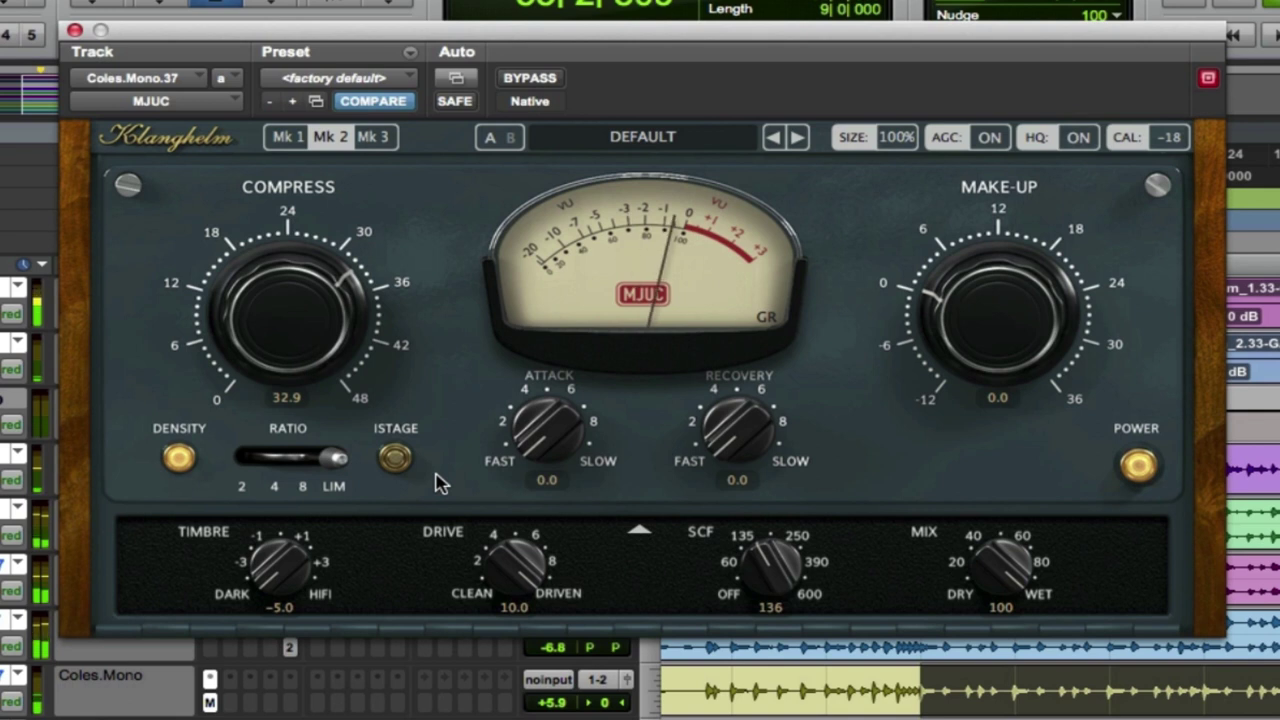
- Switch to the Mk 1 model, and audition Timing positions 1 and 6 on the drum room
left_click(287, 136)
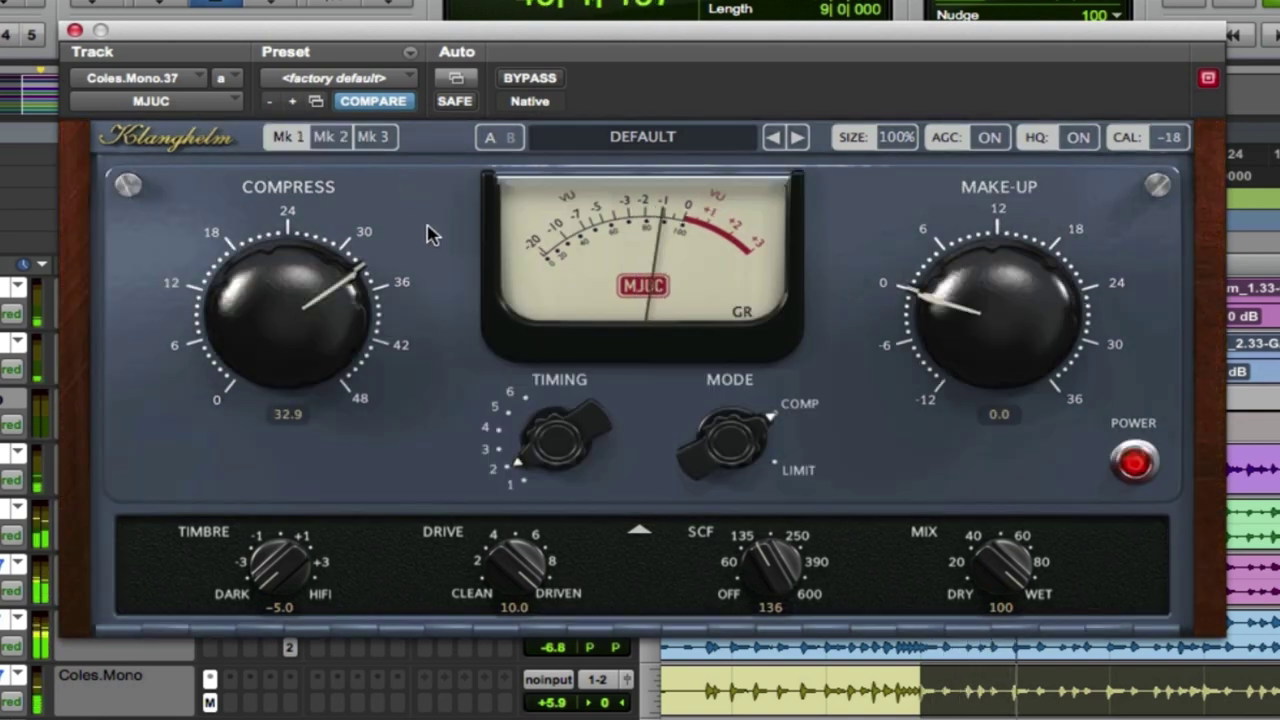
left_click_drag(551, 443, 528, 548)
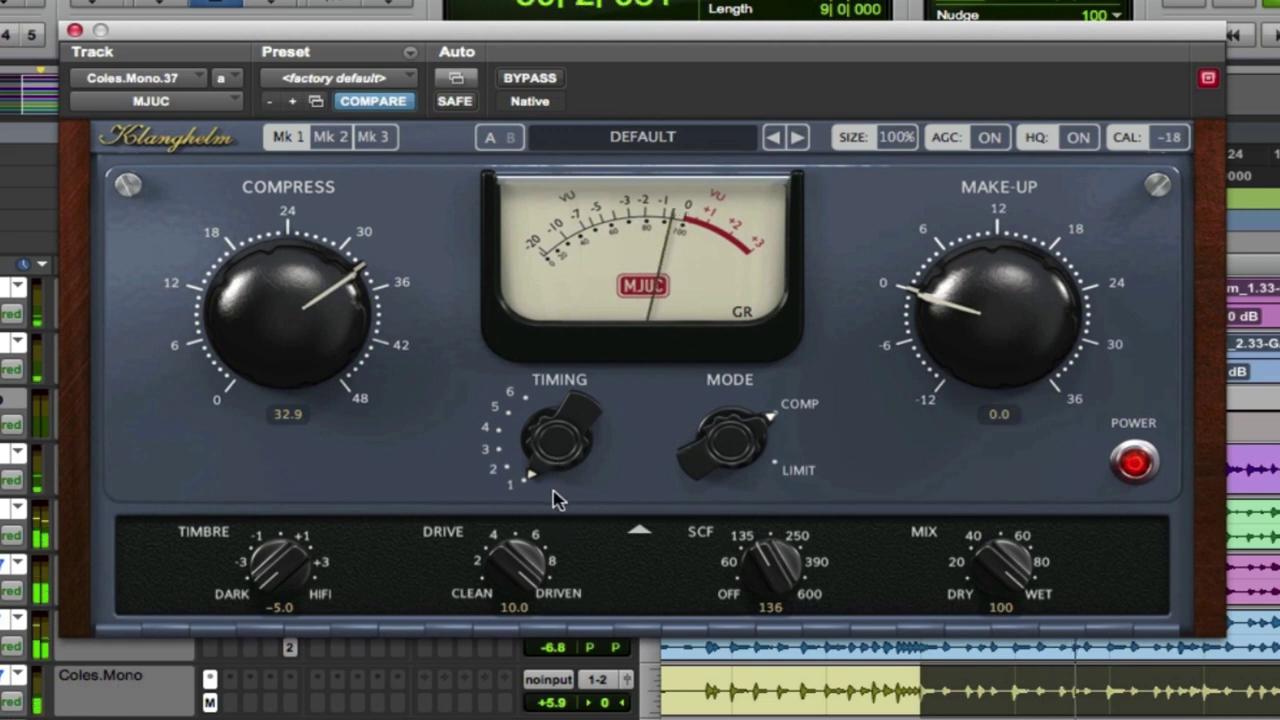
left_click_drag(541, 474, 543, 240)
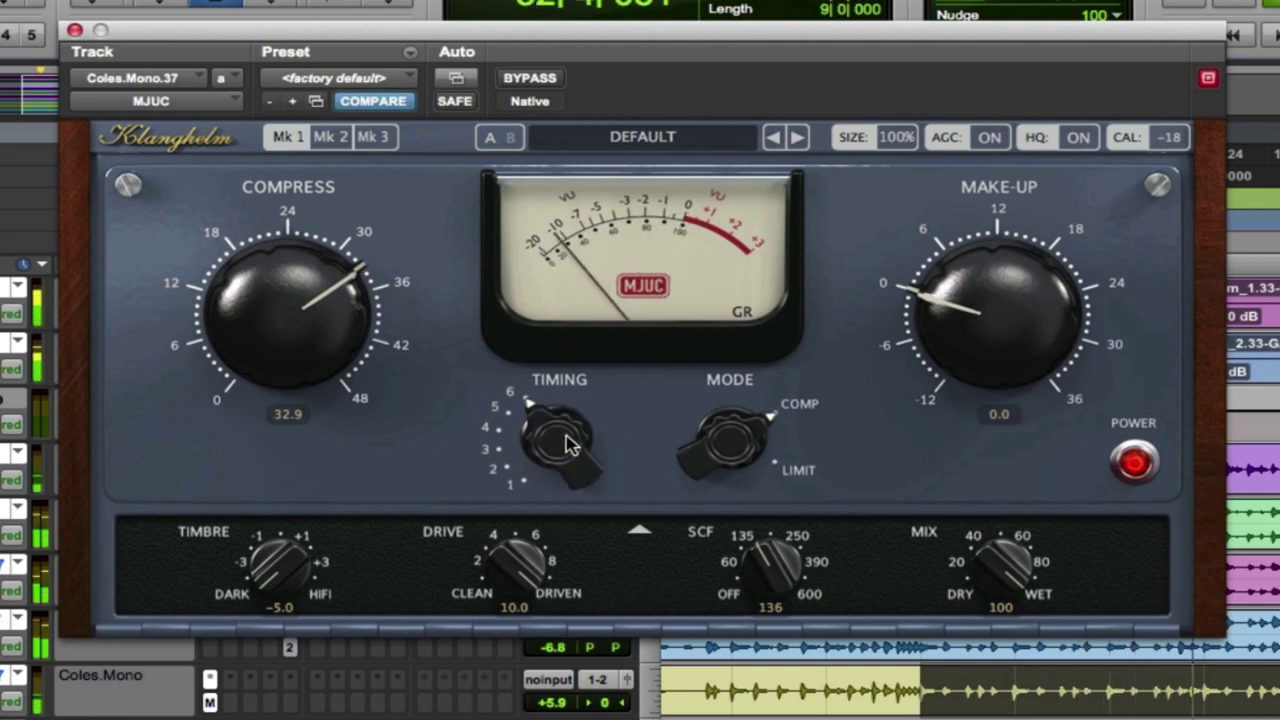
- Return the Mk 1 Timing to position 1, and compare the drum room through the Mk 2 and Mk 3 models
left_click_drag(560, 445, 545, 522)
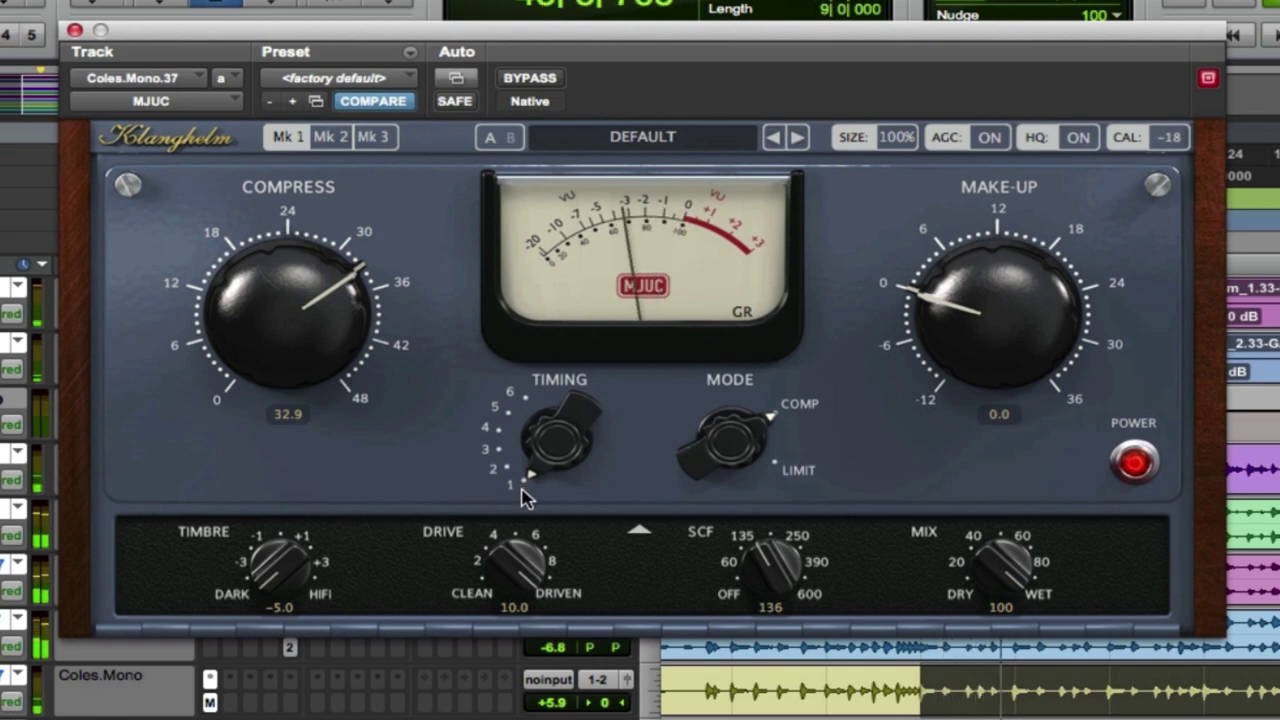
left_click(341, 141)
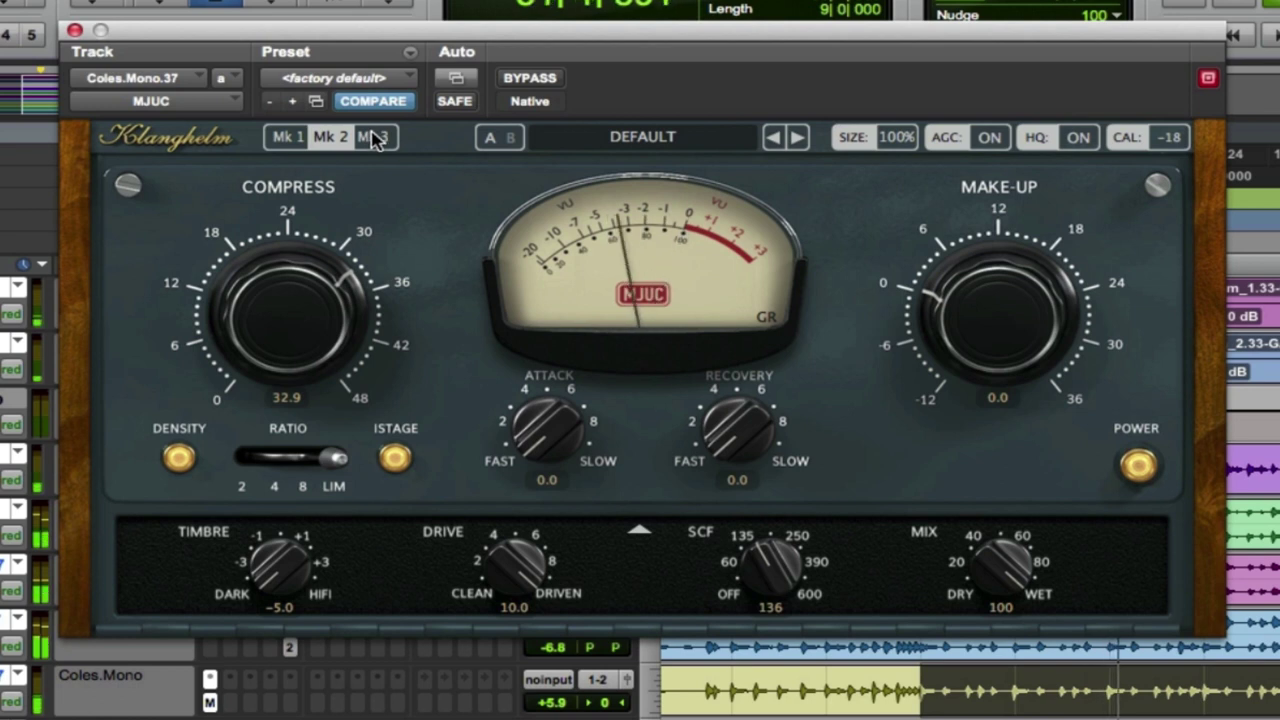
left_click(374, 137)
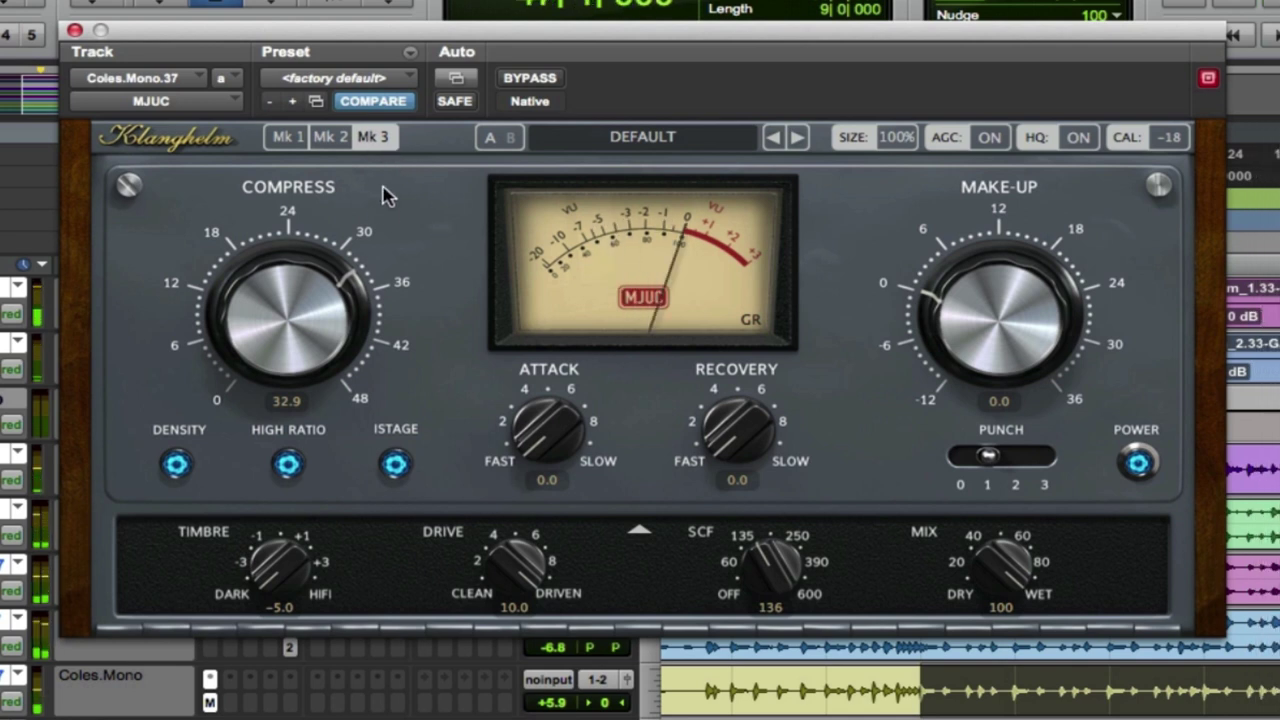
- Review the Mk 1, Mk 2 and Mk 3 models once more in order, finishing on Mk 3
left_click(288, 142)
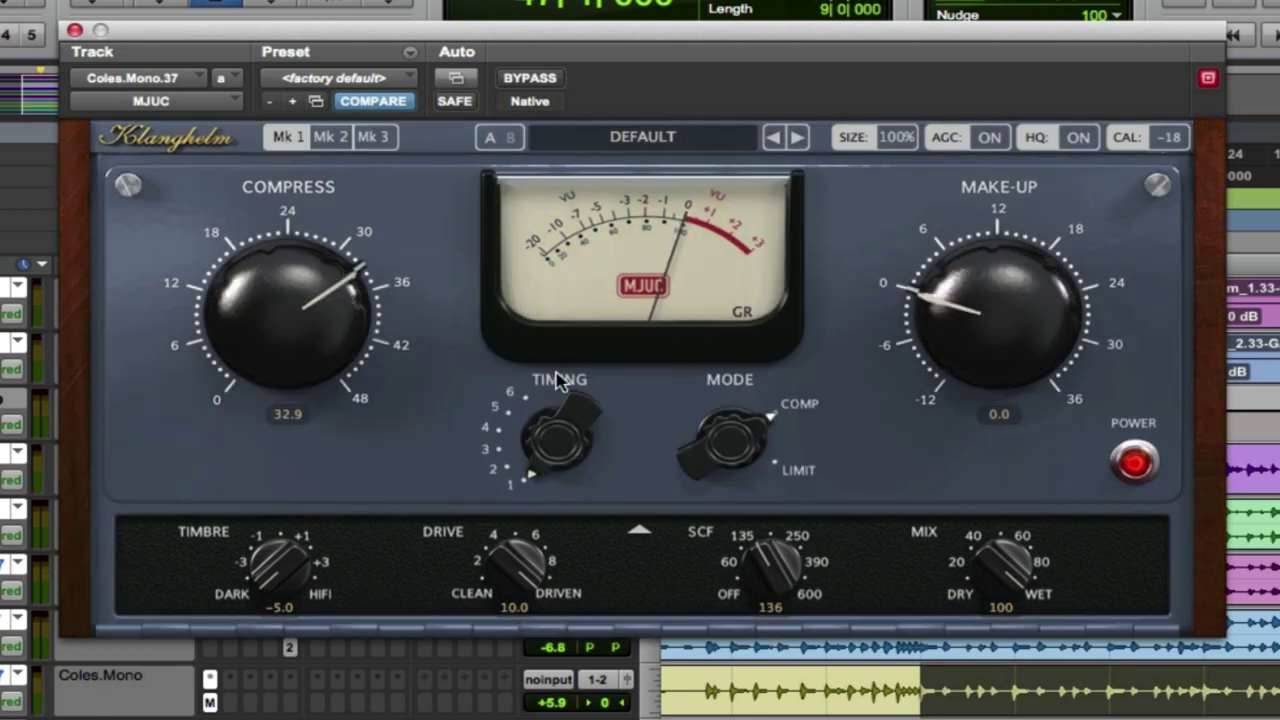
left_click(333, 139)
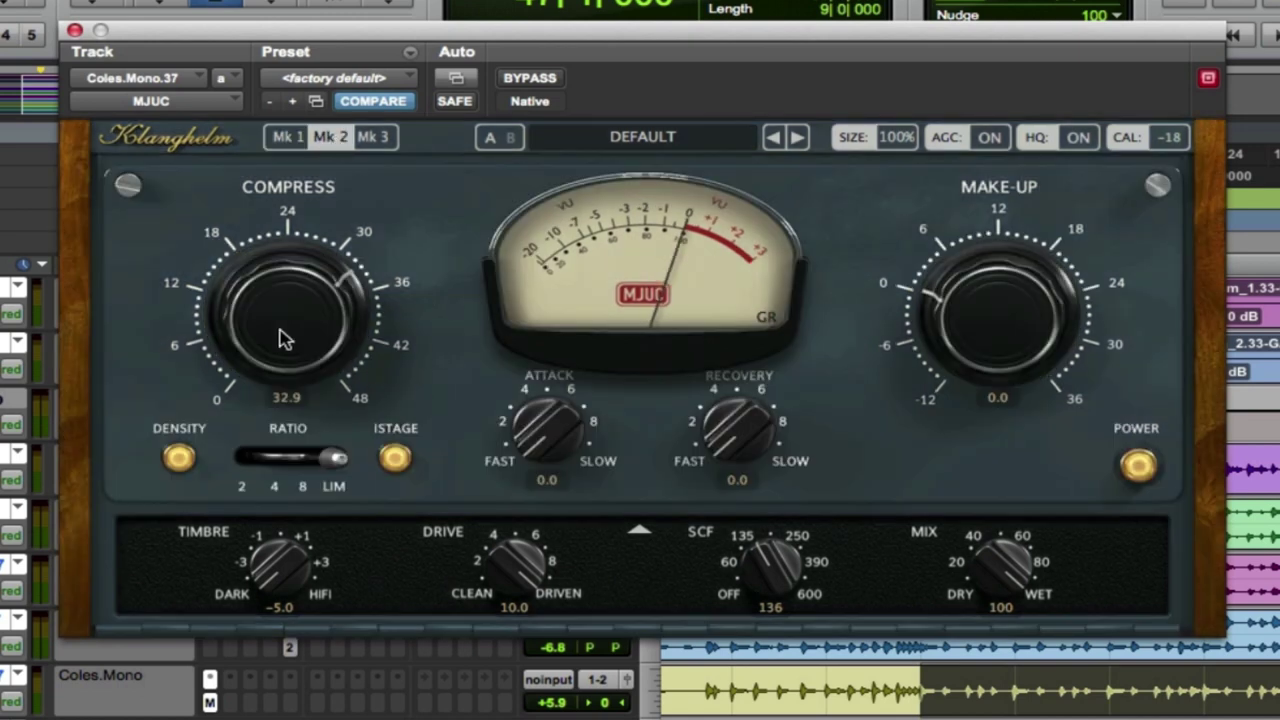
left_click(386, 139)
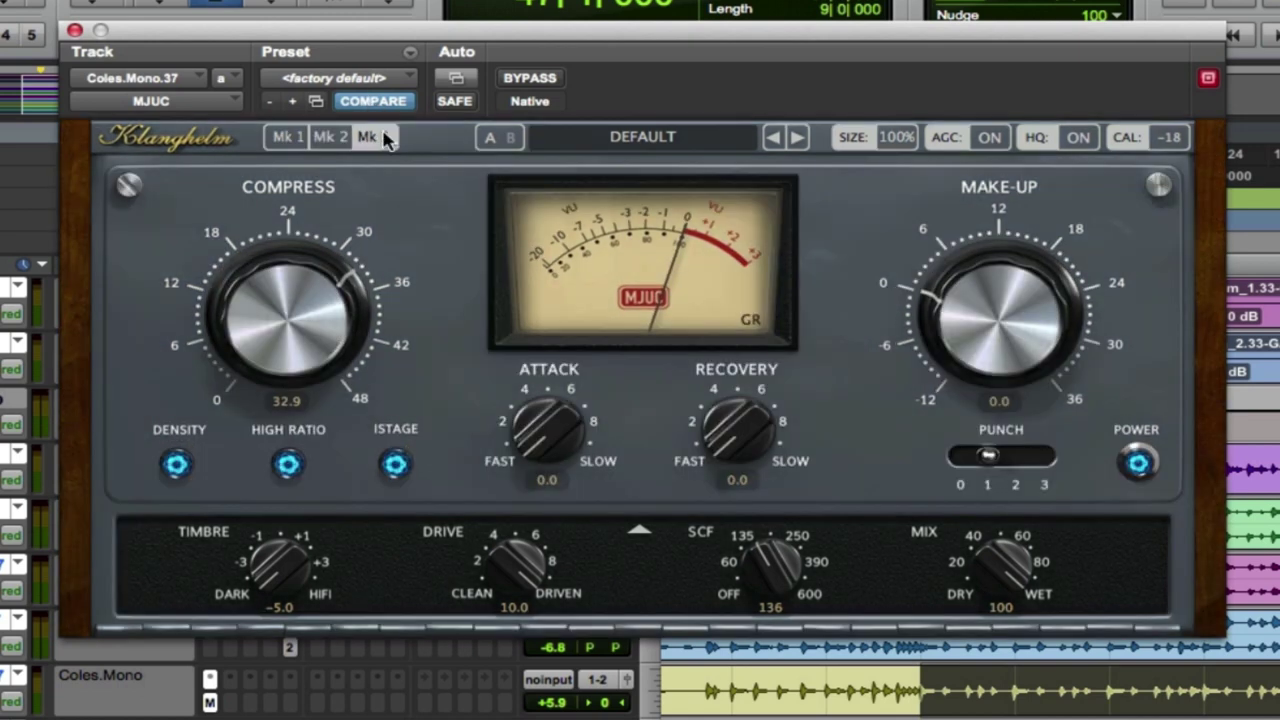